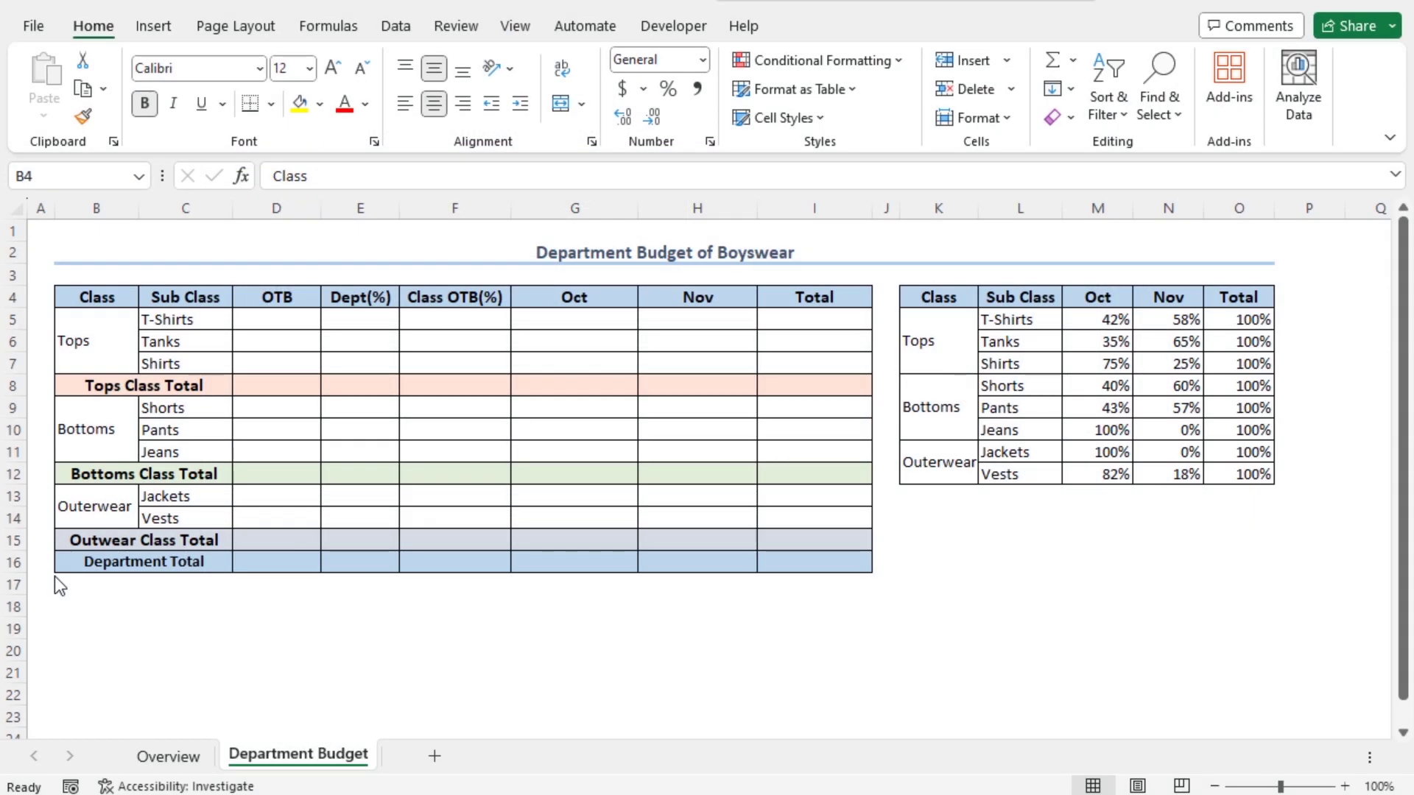
{"action": "left_click", "coordinate": [103, 296]}
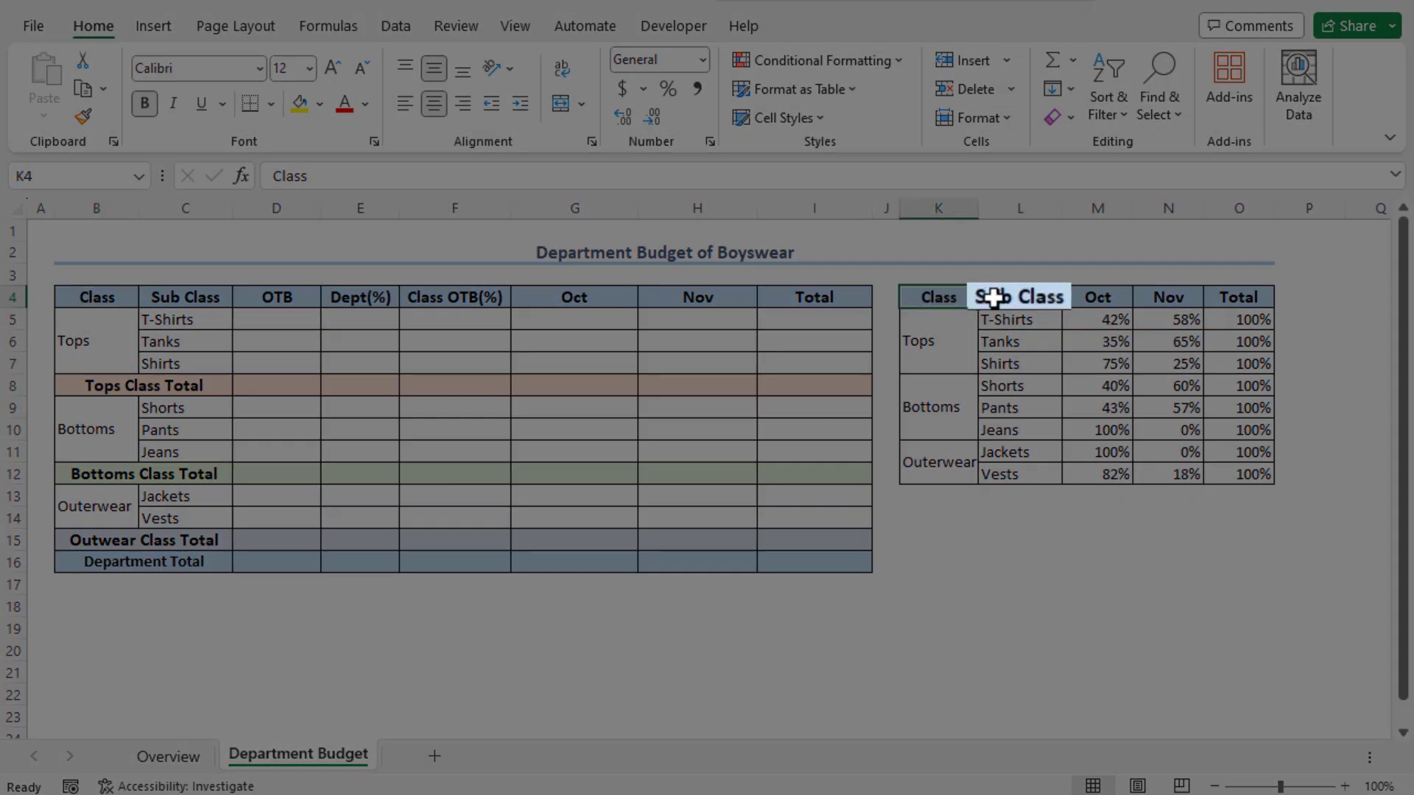
{"action": "left_click", "coordinate": [989, 299]}
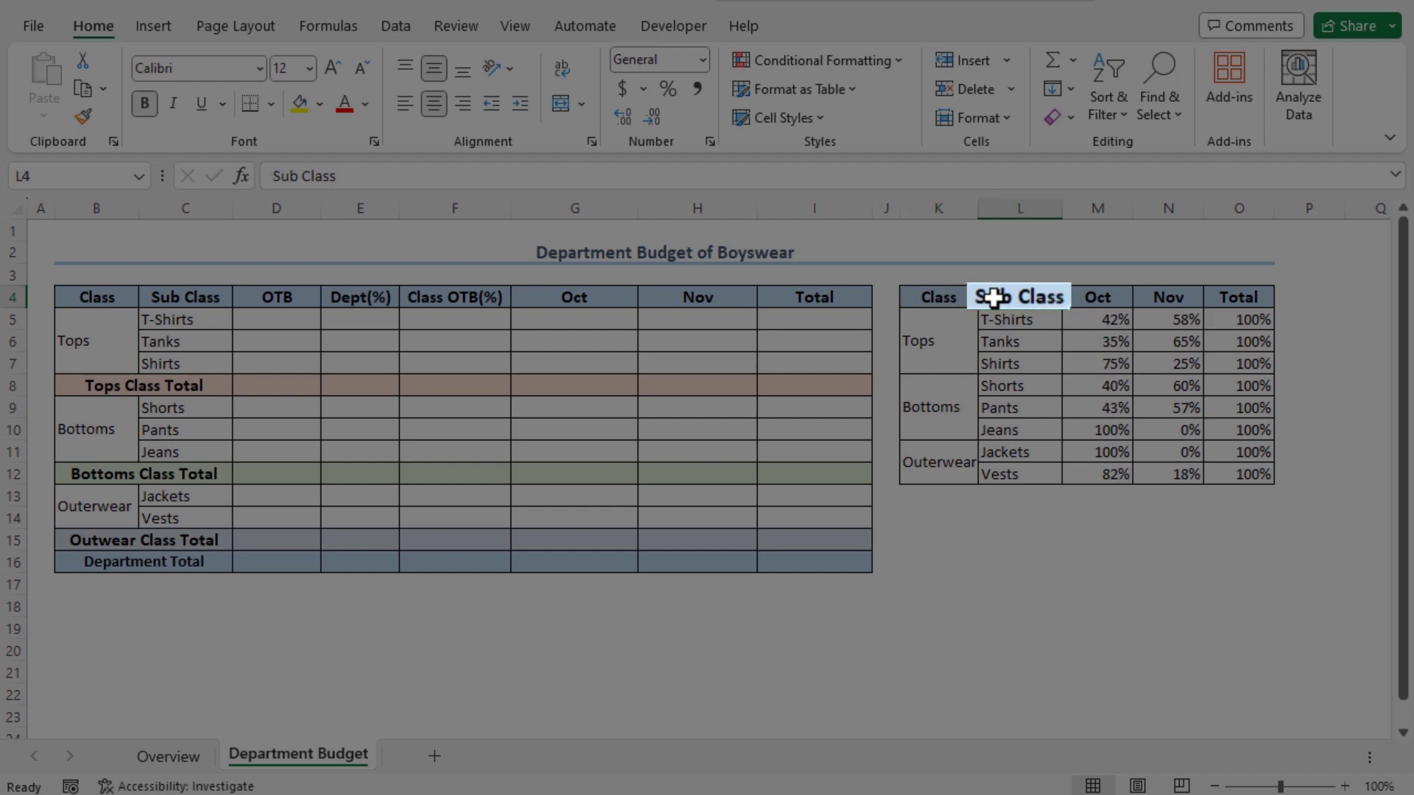
{"action": "left_click", "coordinate": [1125, 295]}
{"action": "left_click", "coordinate": [1168, 292]}
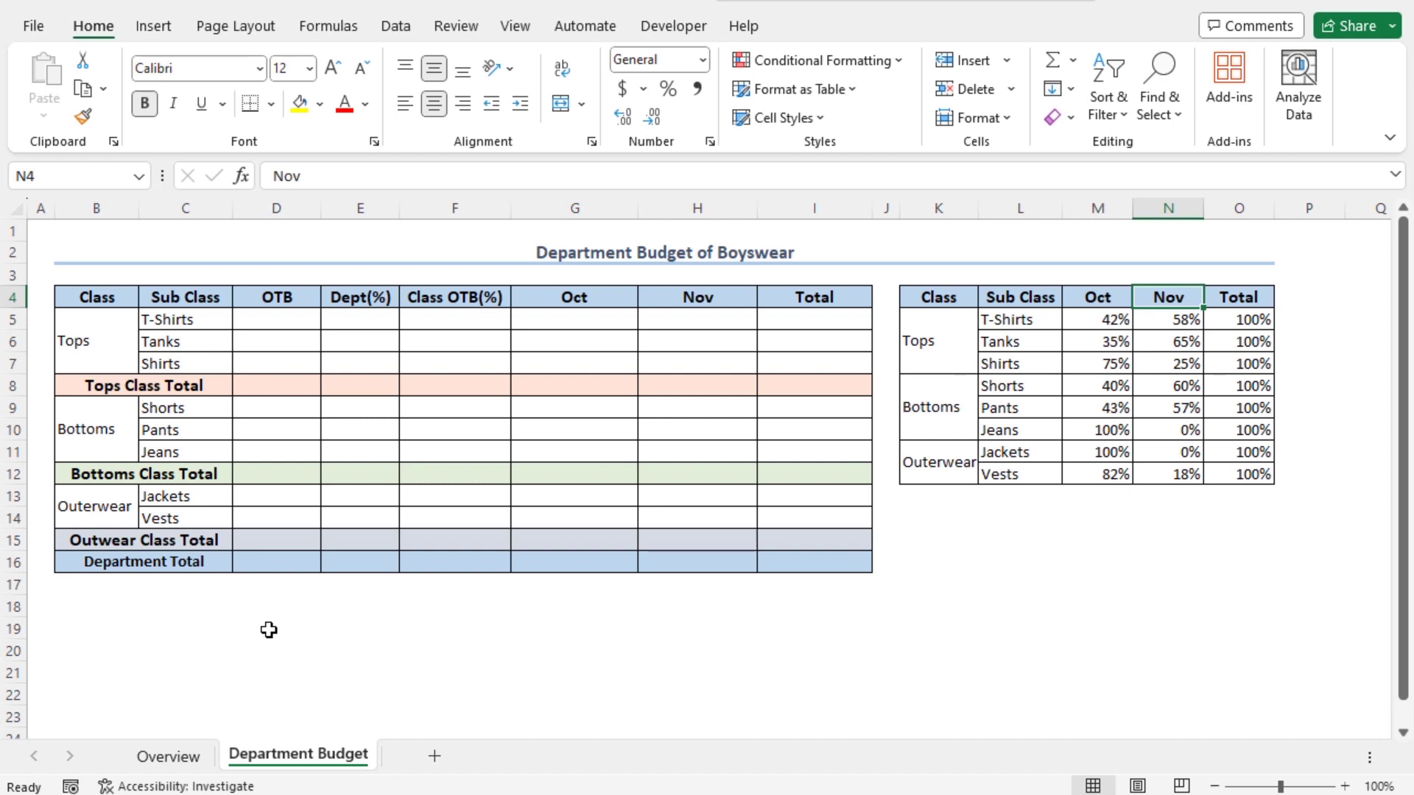
Enter a Department Total OTB of 50000 in cell D16.
{"action": "left_click", "coordinate": [286, 562]}
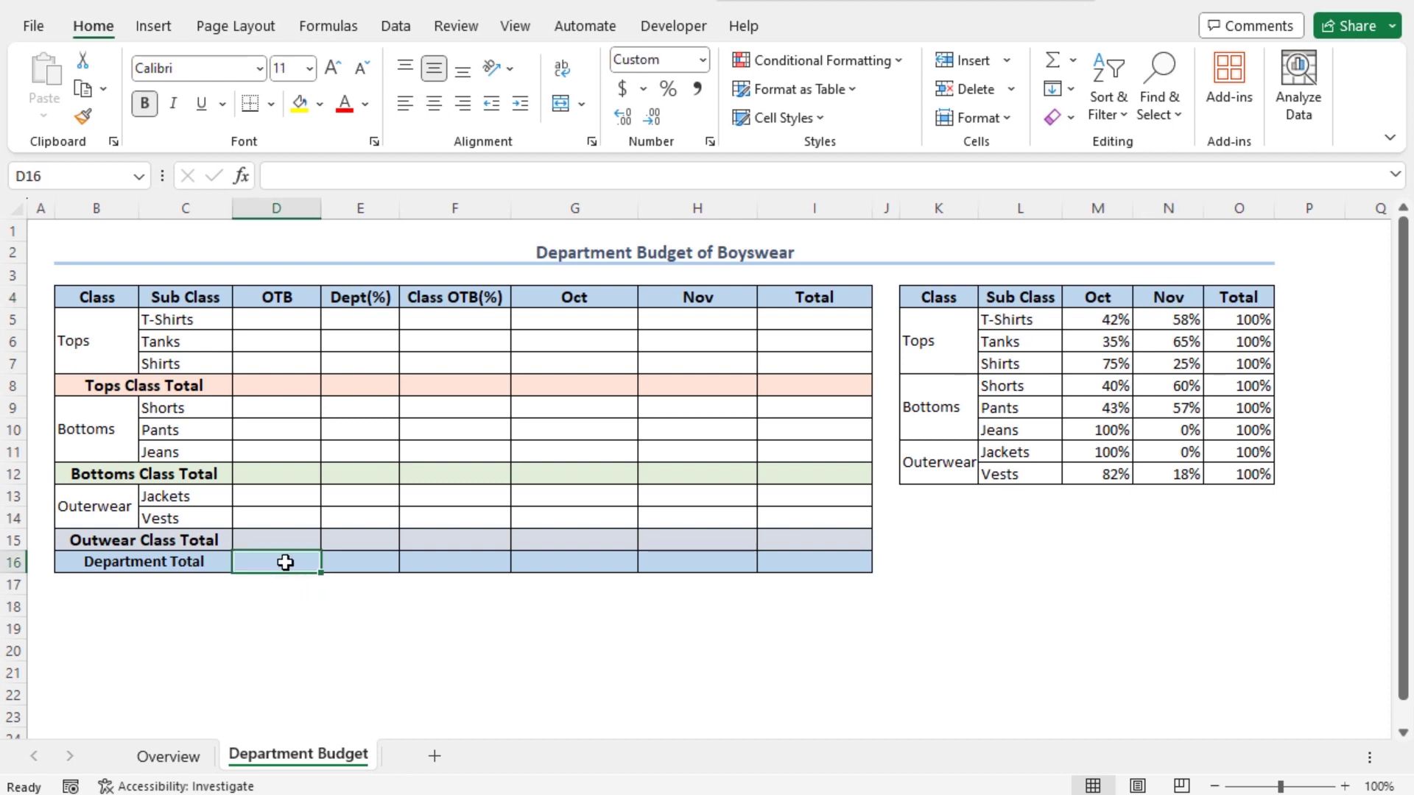
{"action": "type", "text": "50000"}
{"action": "key", "text": "Tab"}
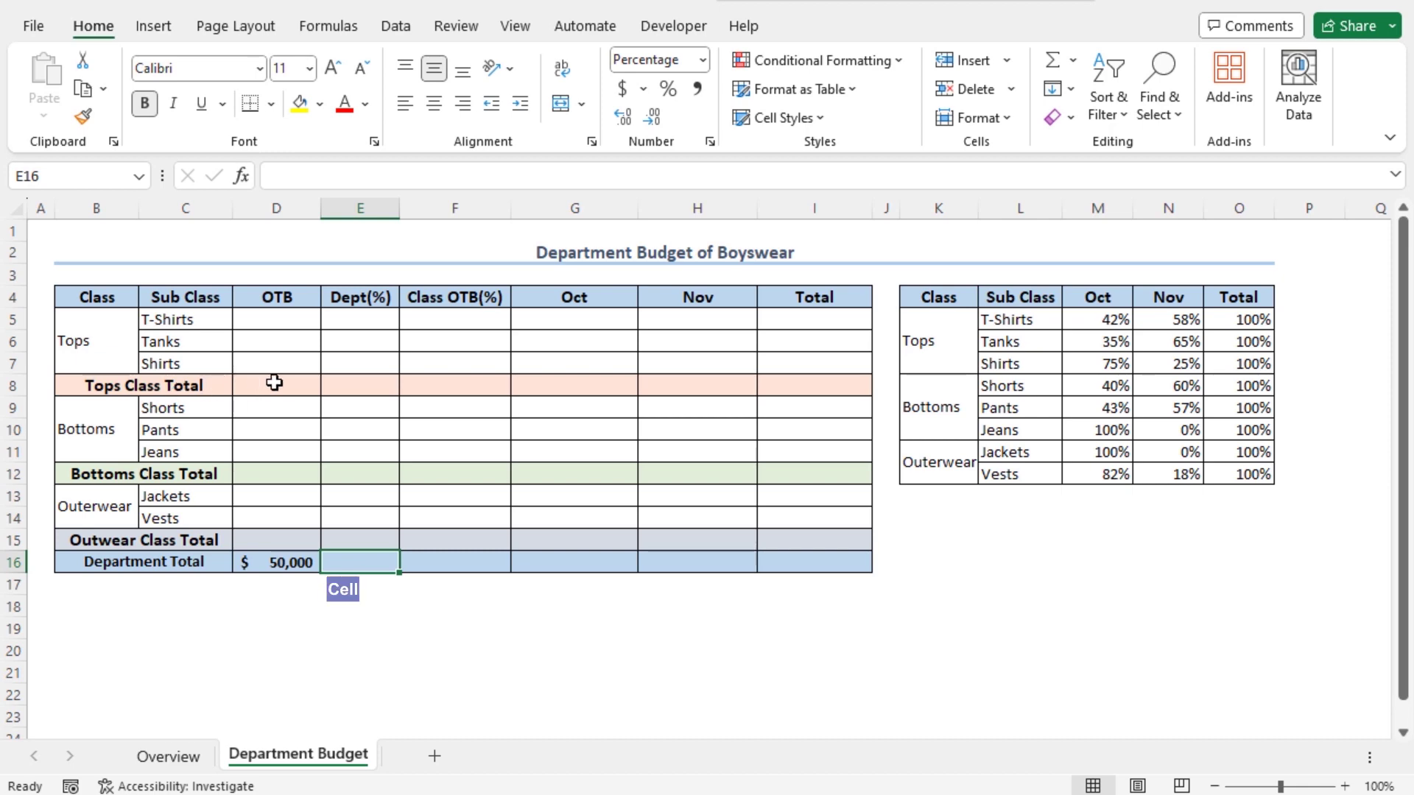
Format the Tops Class Total Dept(%) cell E8 as a percentage and enter 70%.
{"action": "left_click", "coordinate": [361, 385]}
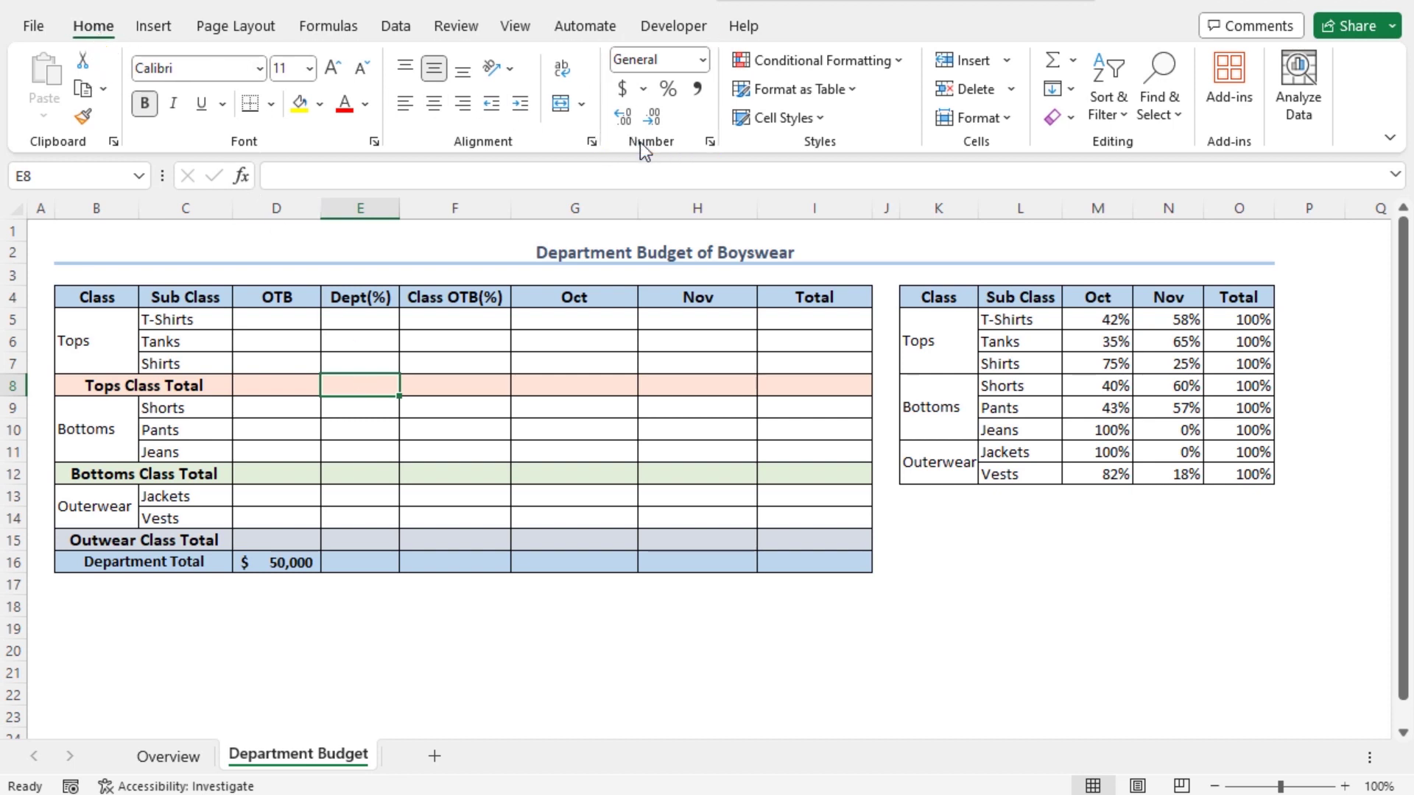
{"action": "left_click", "coordinate": [668, 90]}
{"action": "type", "text": "70"}
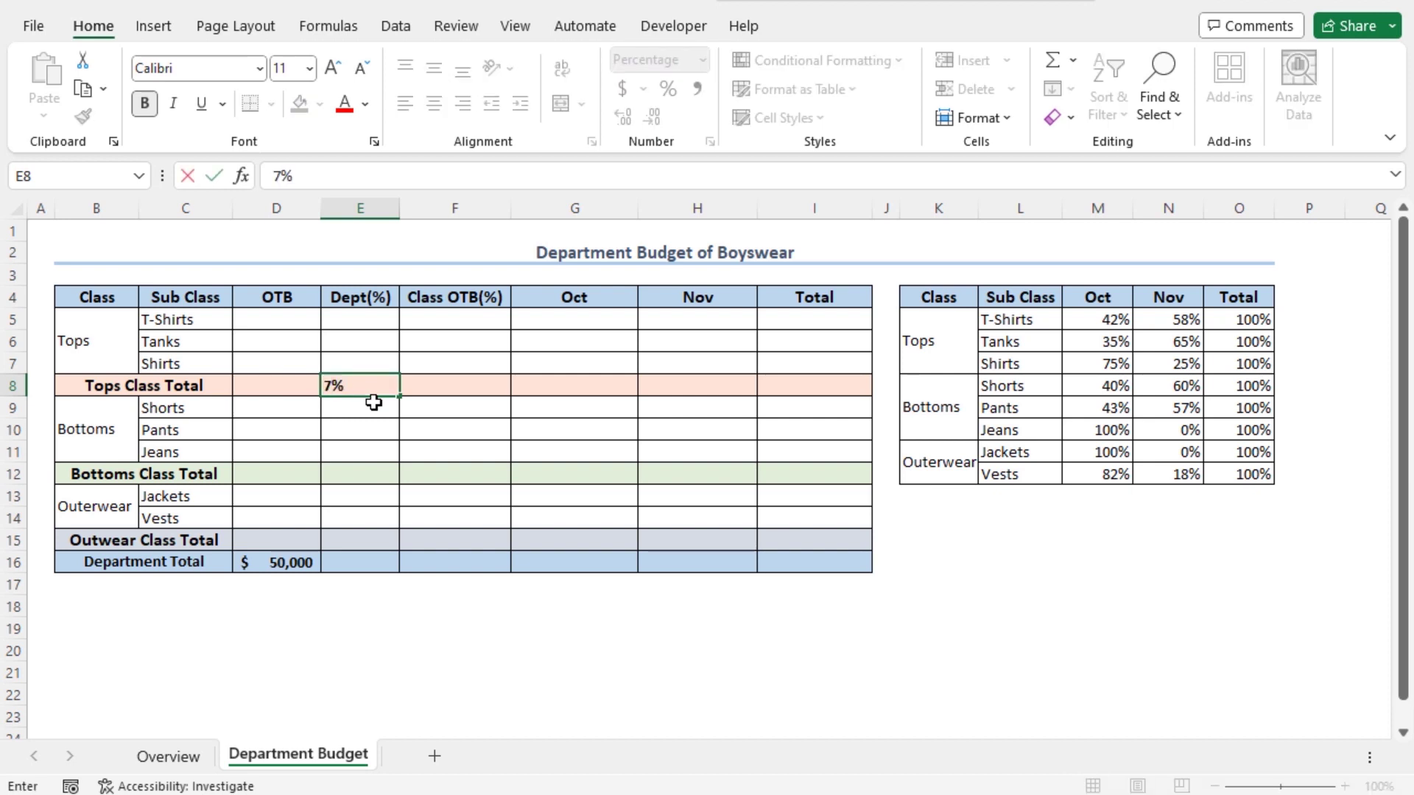
{"action": "key", "text": "Return"}
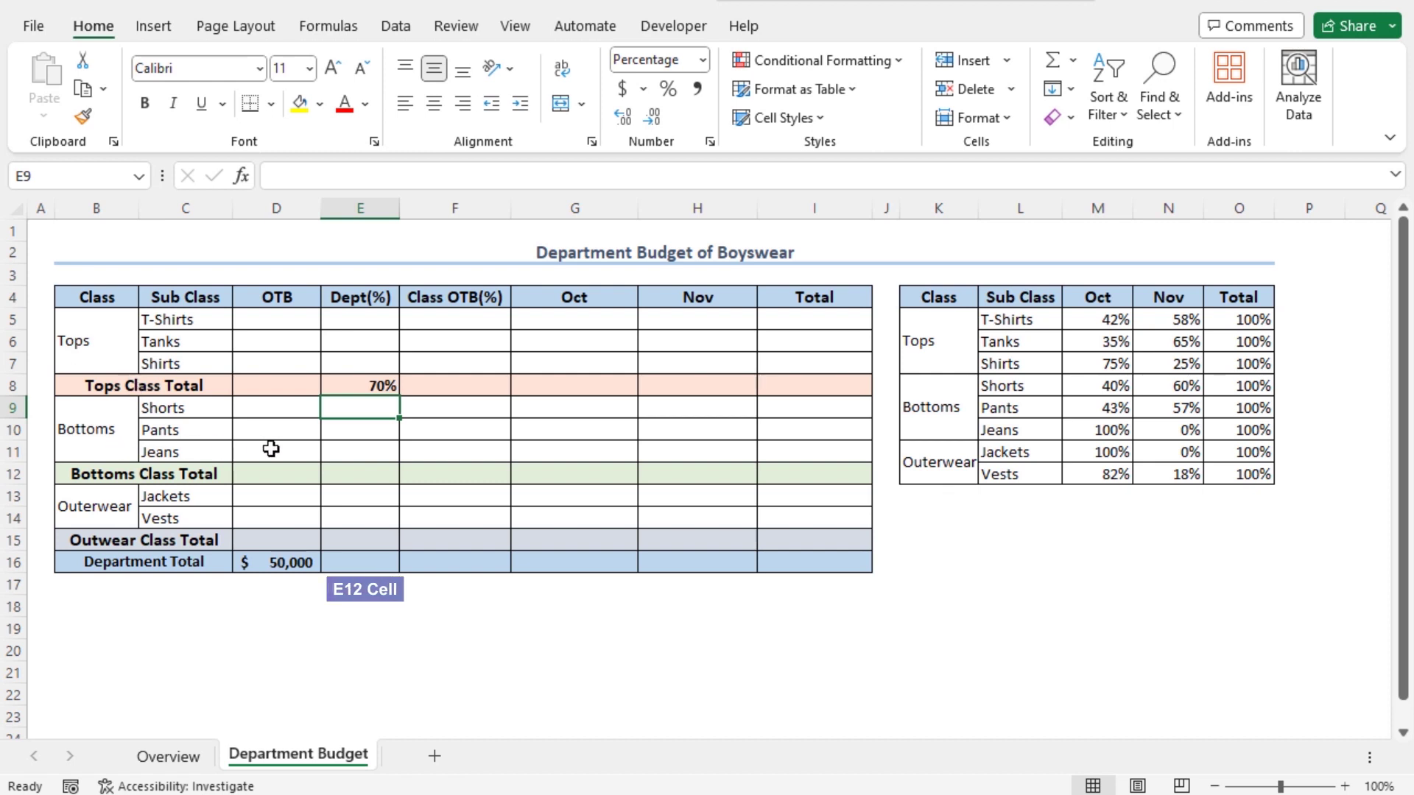
Format the Bottoms Class Total Dept(%) cell E12 as a percentage and enter 26%.
{"action": "left_click", "coordinate": [339, 472]}
{"action": "key", "text": "ctrl+shift+5"}
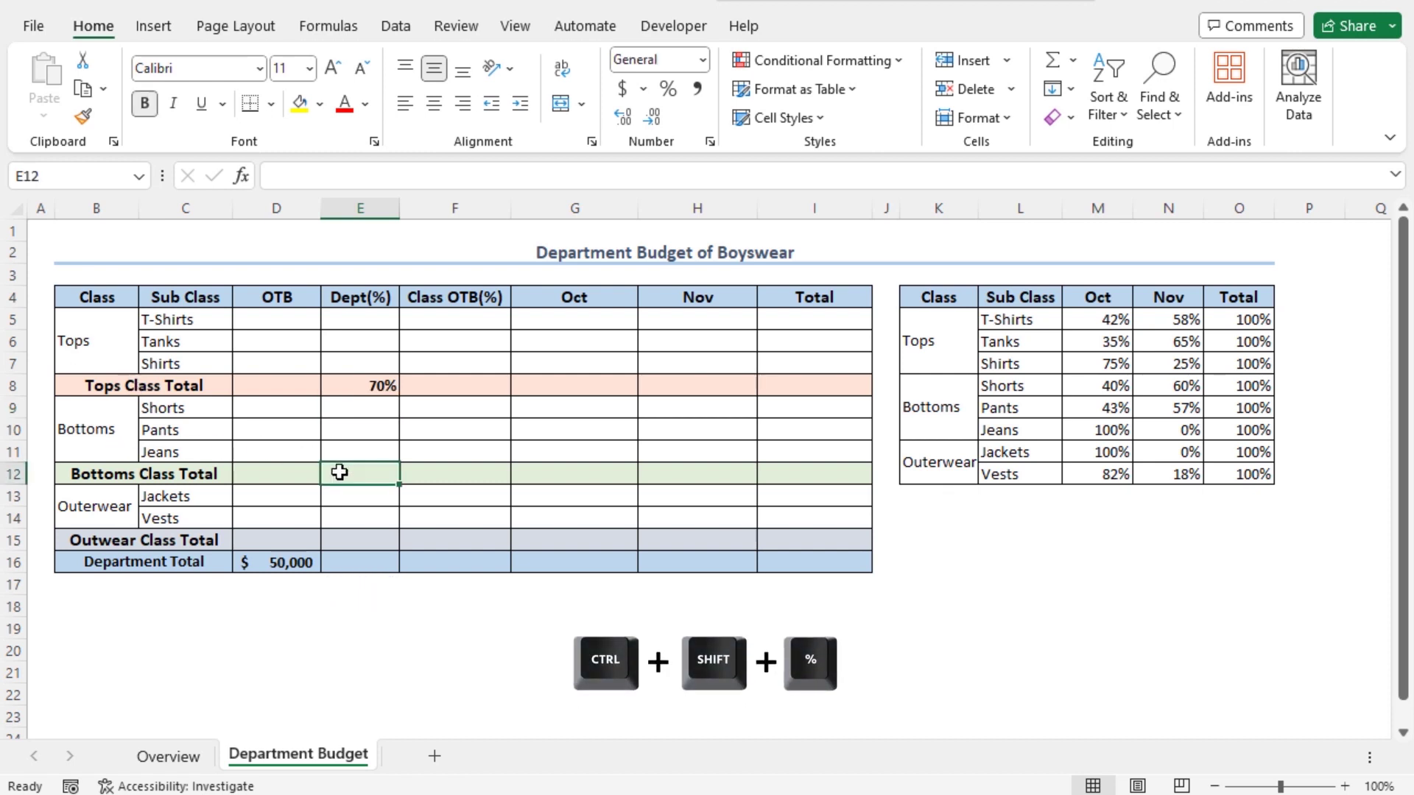
{"action": "key", "text": "ctrl+shift+5"}
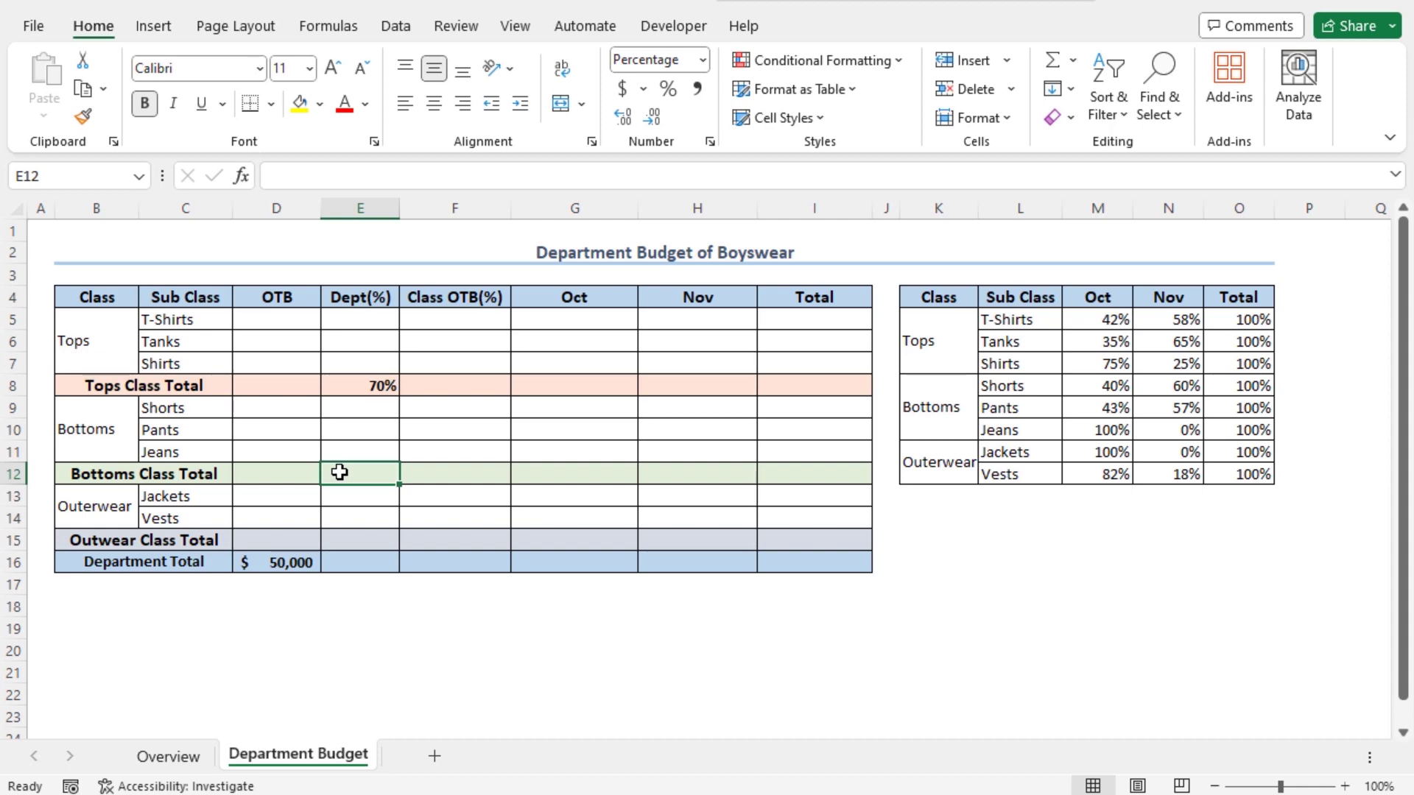
{"action": "type", "text": "26"}
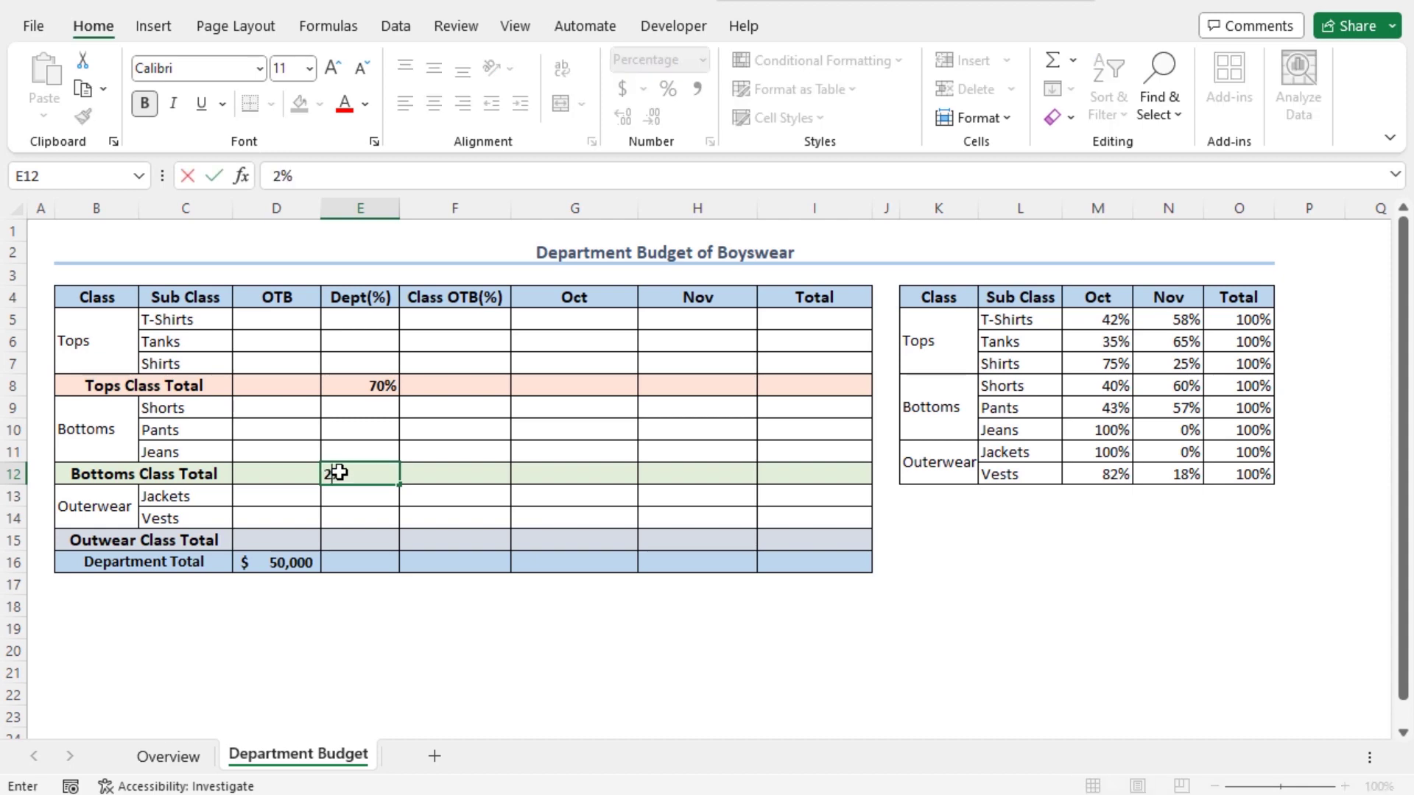
{"action": "key", "text": "Return"}
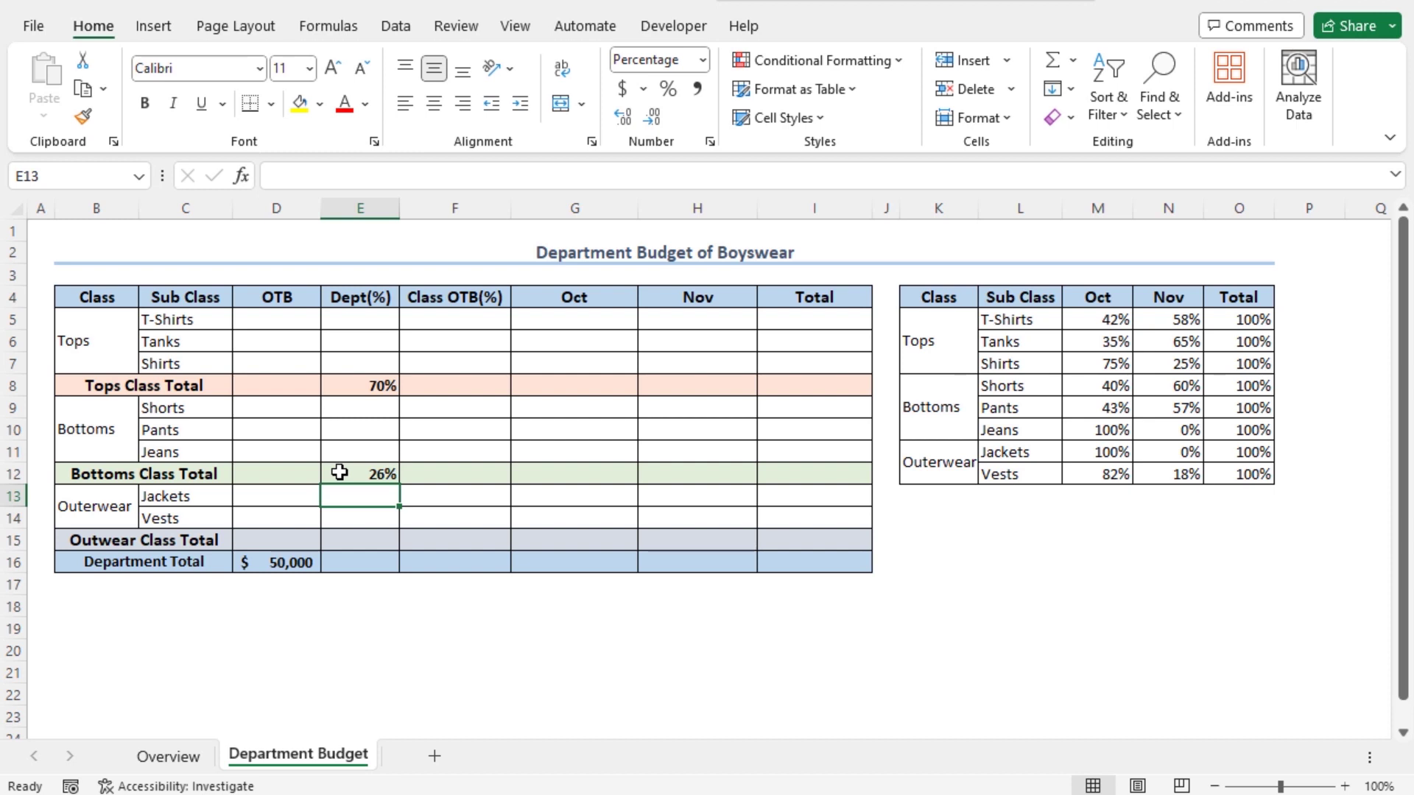
Format the Outwear Class Total Dept(%) cell E15 as a percentage and enter 4%.
{"action": "left_click", "coordinate": [352, 540]}
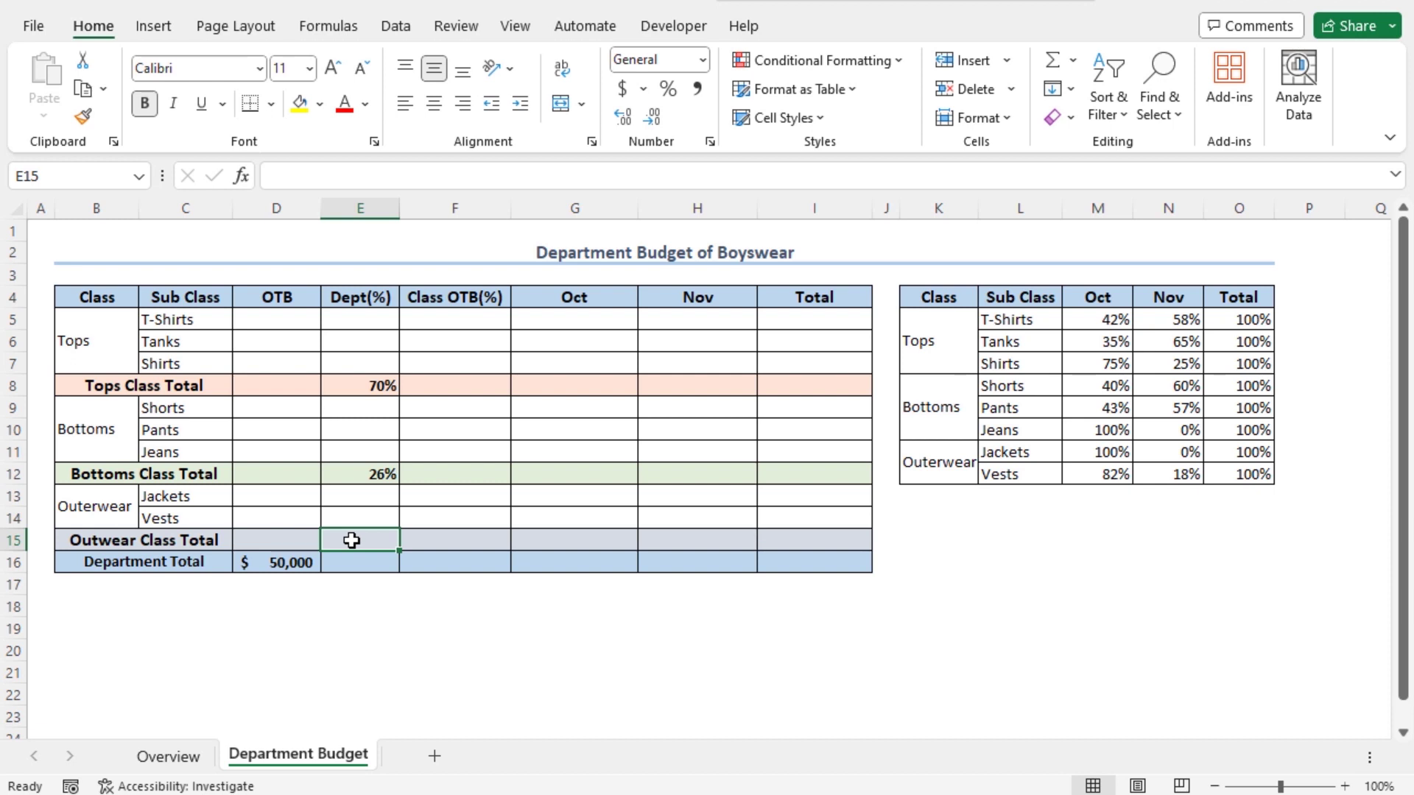
{"action": "key", "text": "ctrl+shift+5"}
{"action": "type", "text": "4"}
{"action": "key", "text": "Return"}
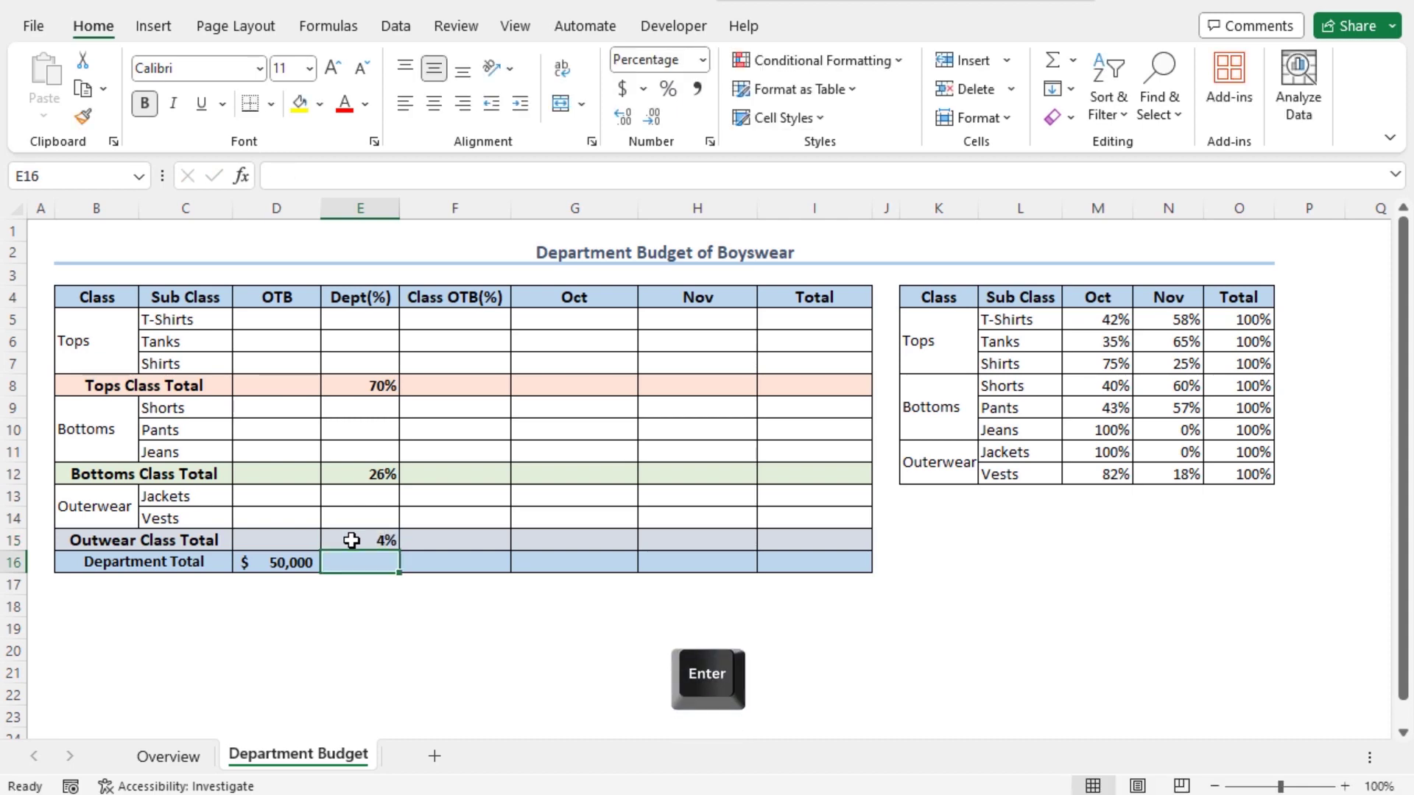
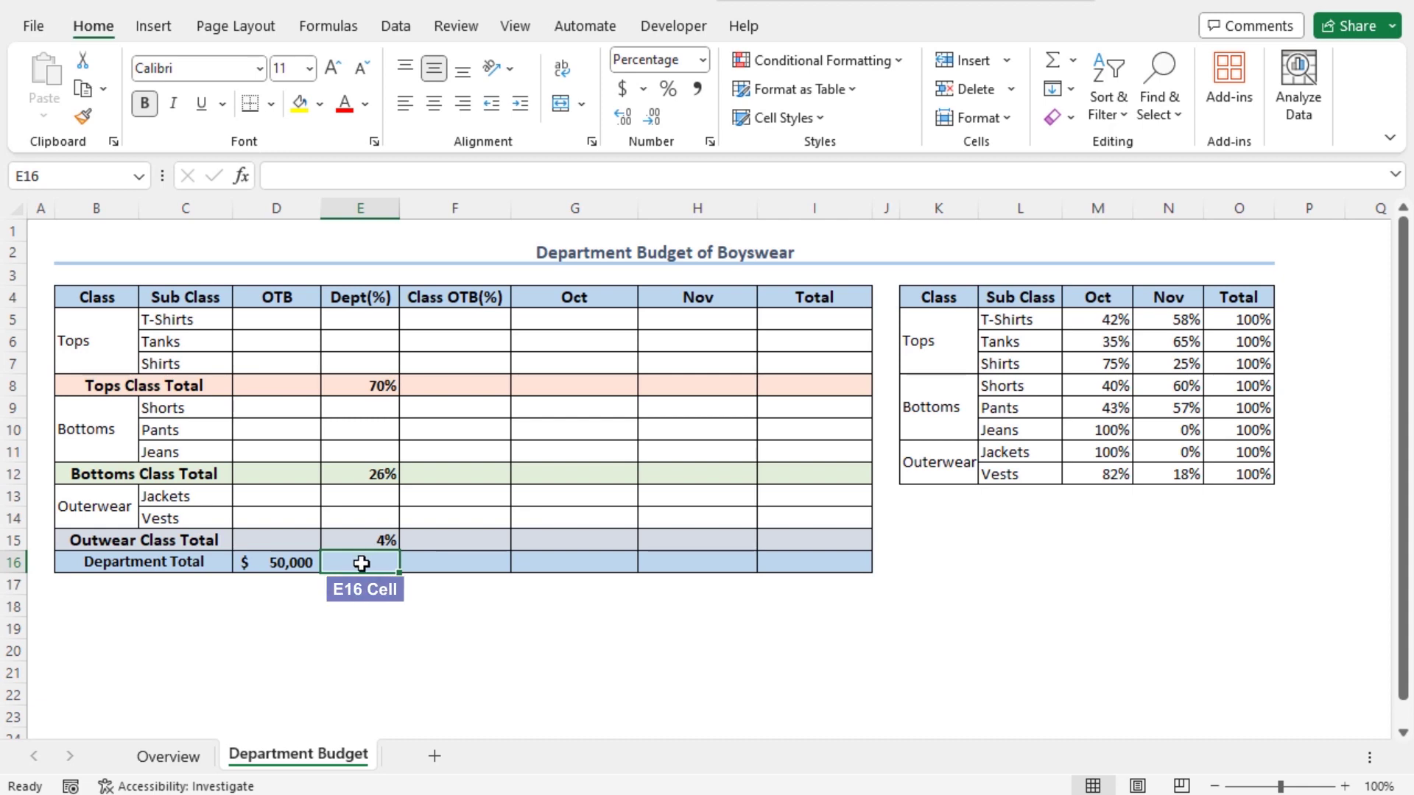
Total the three class percentages in the Department Total cell E16 with a SUM of E8, E12 and E15.
{"action": "type", "text": "="}
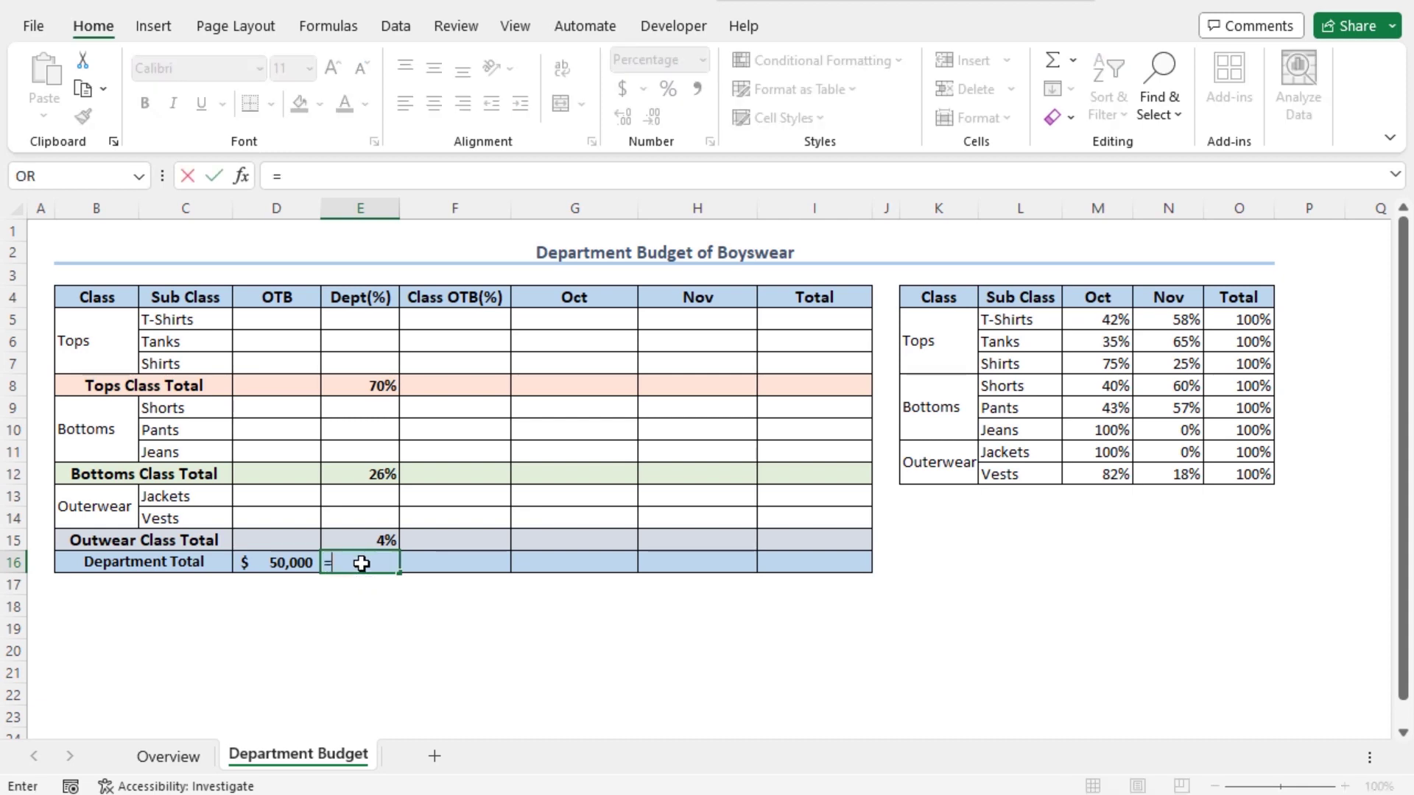
{"action": "type", "text": "sum"}
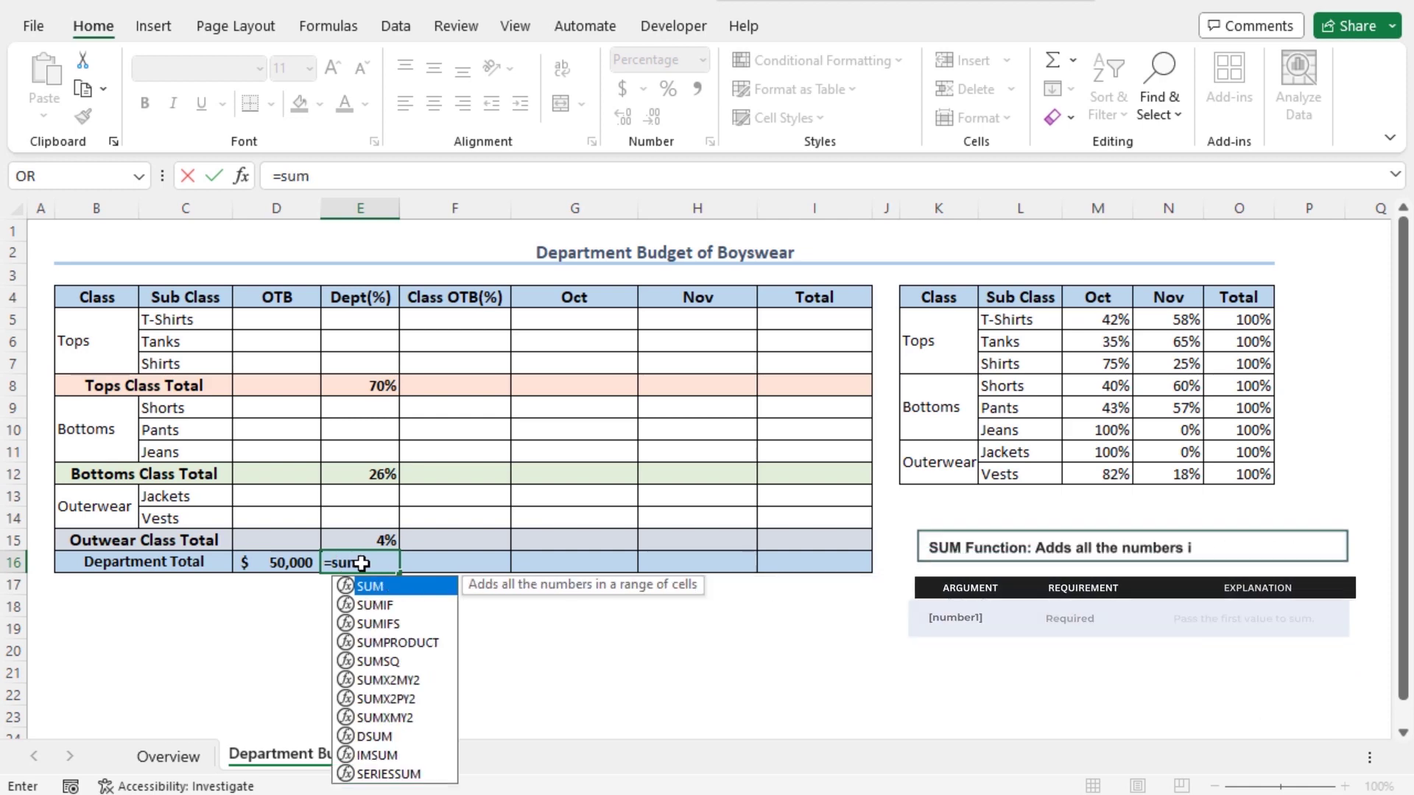
{"action": "key", "text": "Tab"}
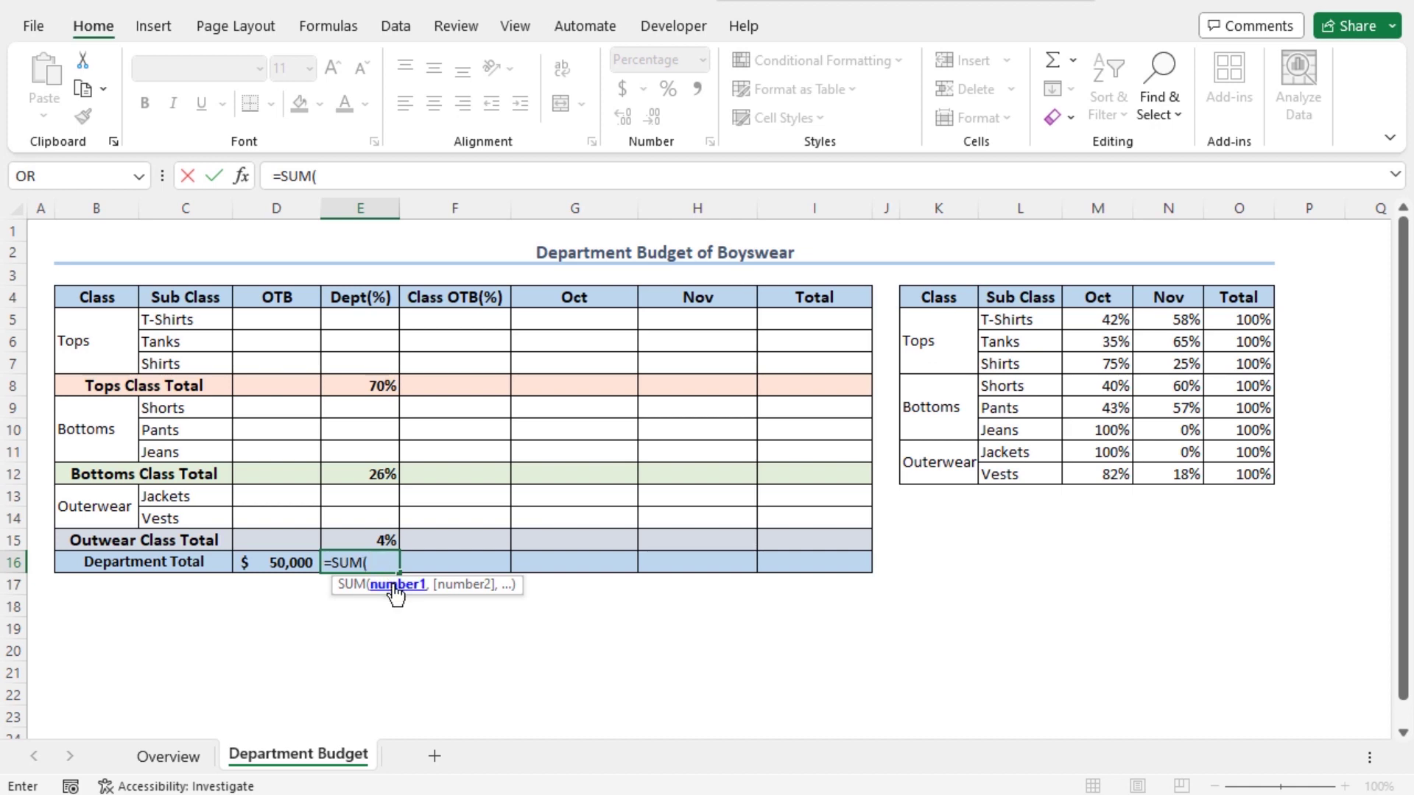
{"action": "left_click", "coordinate": [343, 382]}
{"action": "type", "text": ","}
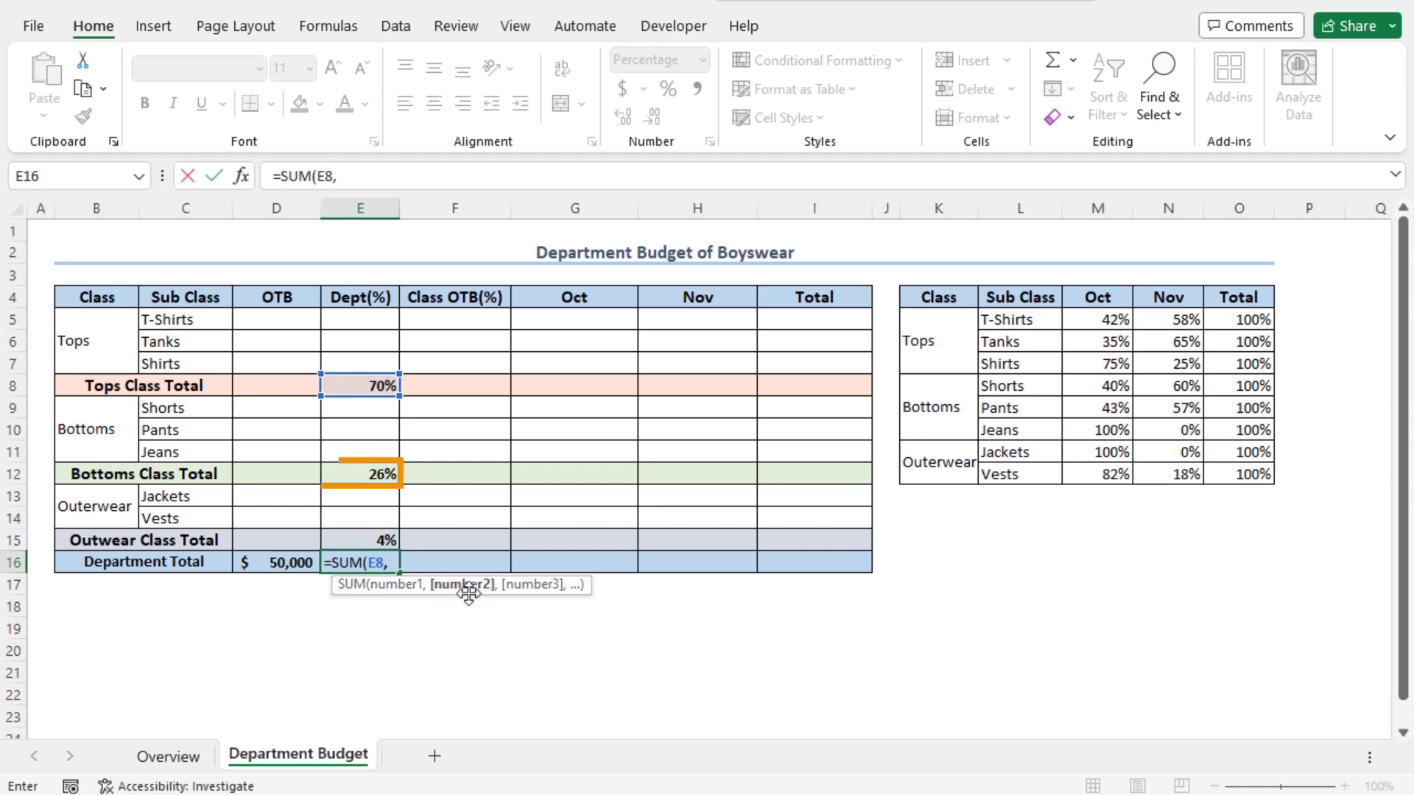
{"action": "left_click", "coordinate": [350, 476]}
{"action": "type", "text": ","}
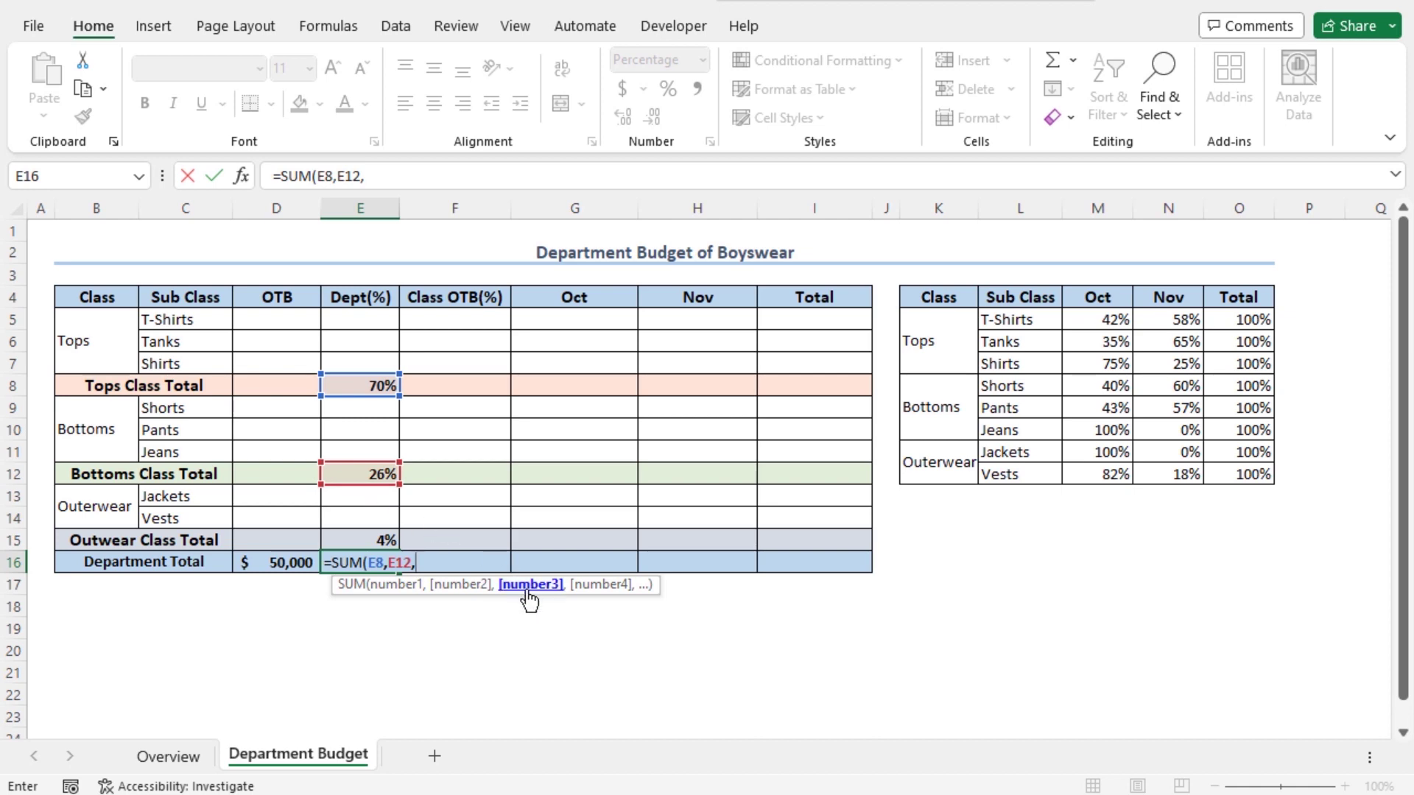
{"action": "left_click", "coordinate": [368, 538]}
{"action": "key", "text": "Return"}
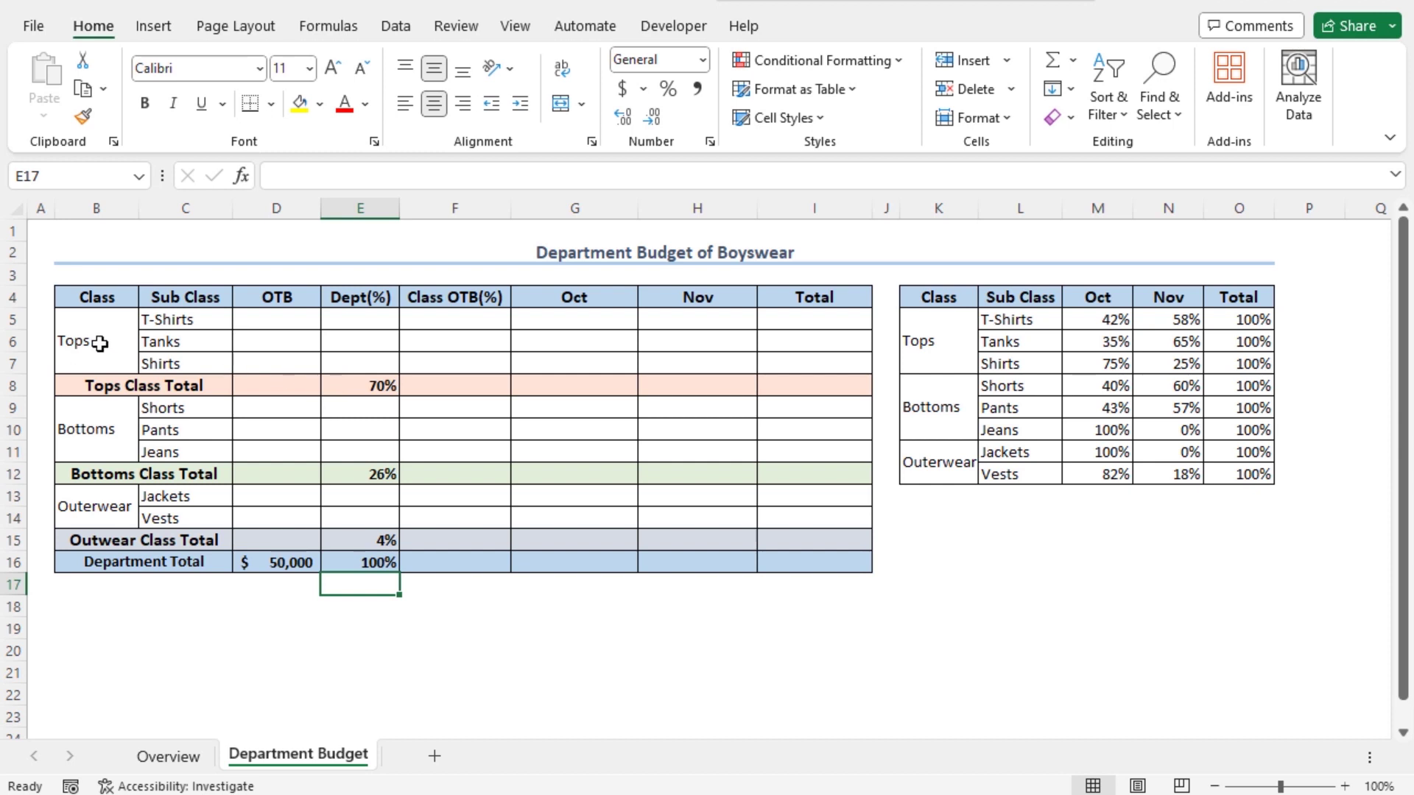
Calculate the Tops Class Total OTB in D8 with the formula =D16*E8.
{"action": "left_click", "coordinate": [267, 385]}
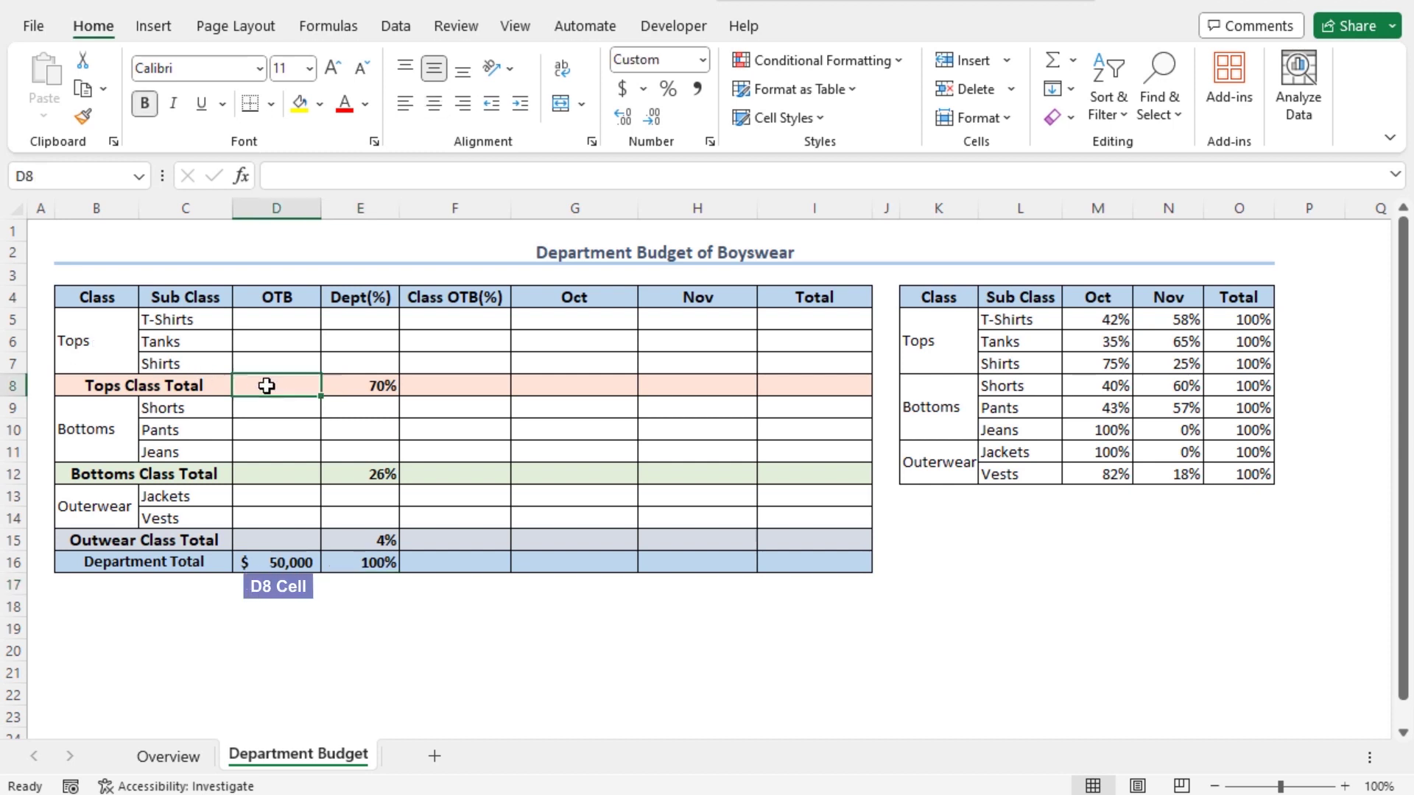
{"action": "type", "text": "="}
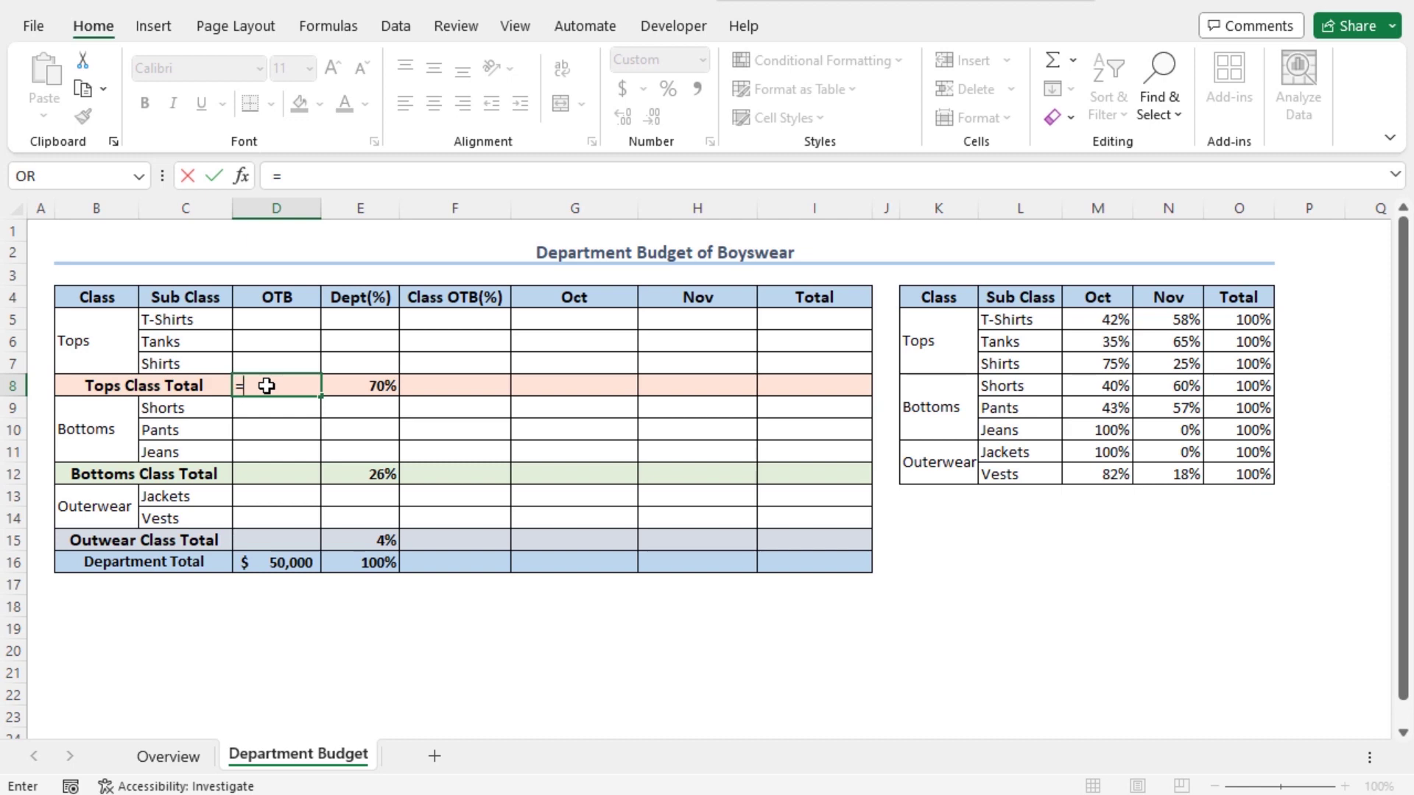
{"action": "left_click", "coordinate": [293, 562]}
{"action": "type", "text": "*"}
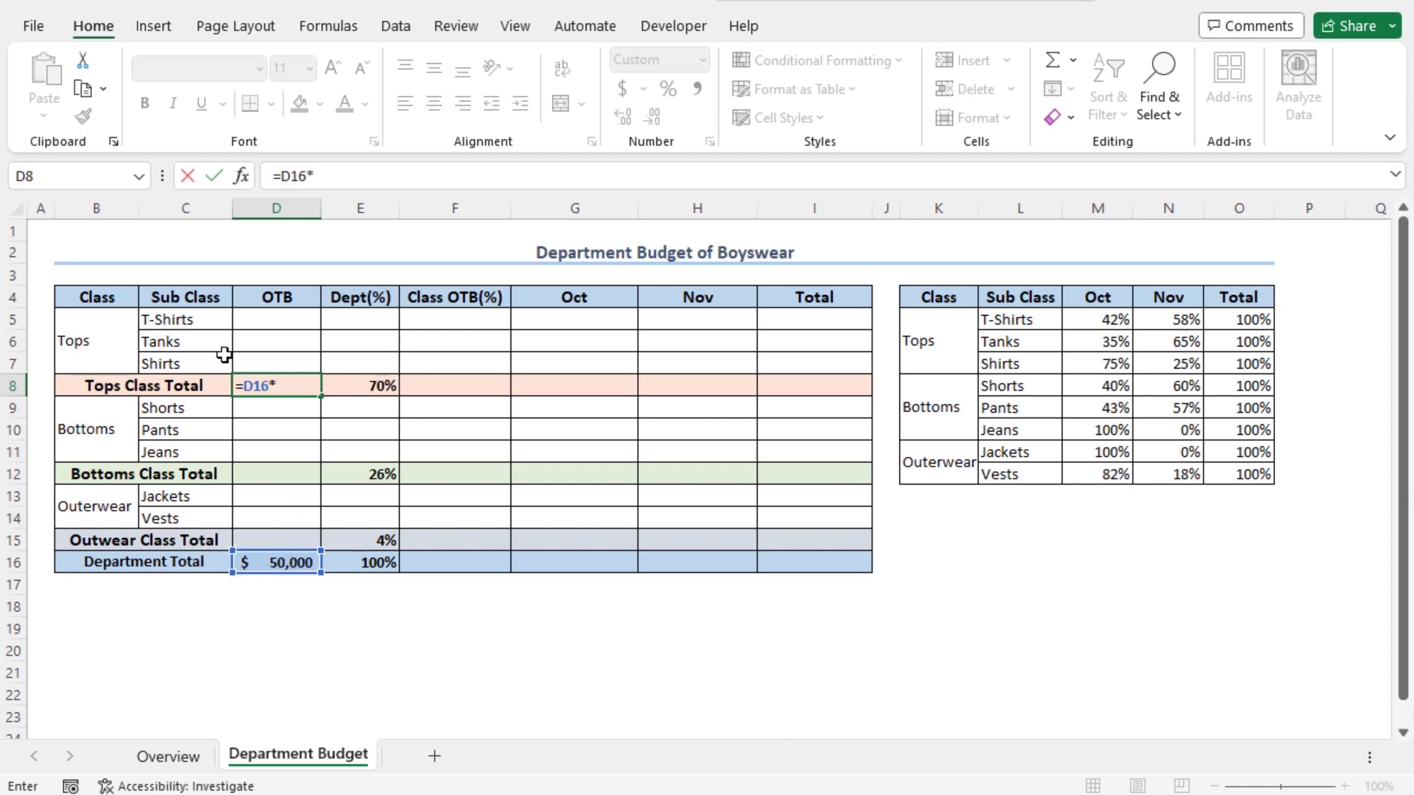
{"action": "left_click", "coordinate": [358, 383]}
{"action": "key", "text": "Return"}
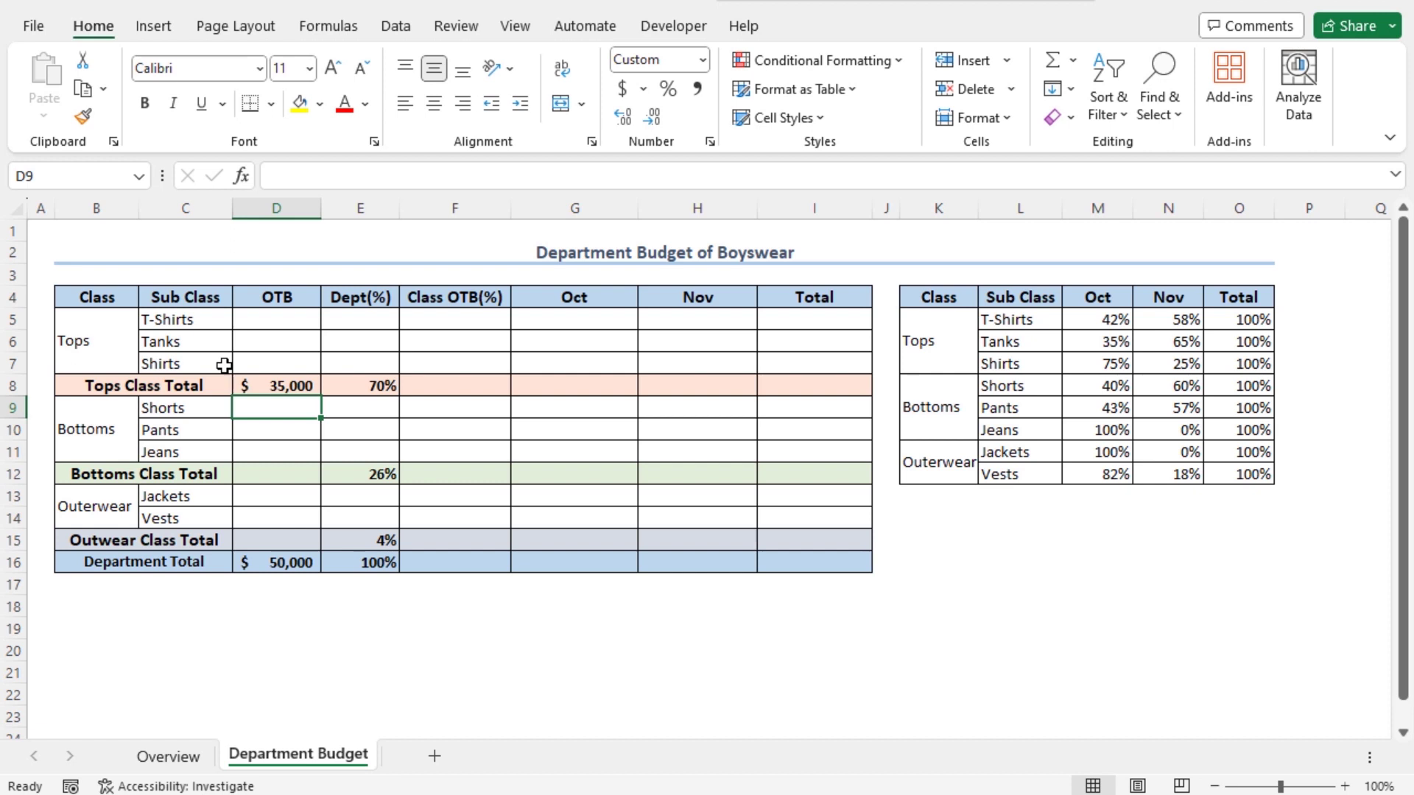
Enter the Class OTB(%) shares for Tops in F5:F7: T-Shirts 65%, Tanks 28% and Shirts 7%.
{"action": "left_click", "coordinate": [436, 321]}
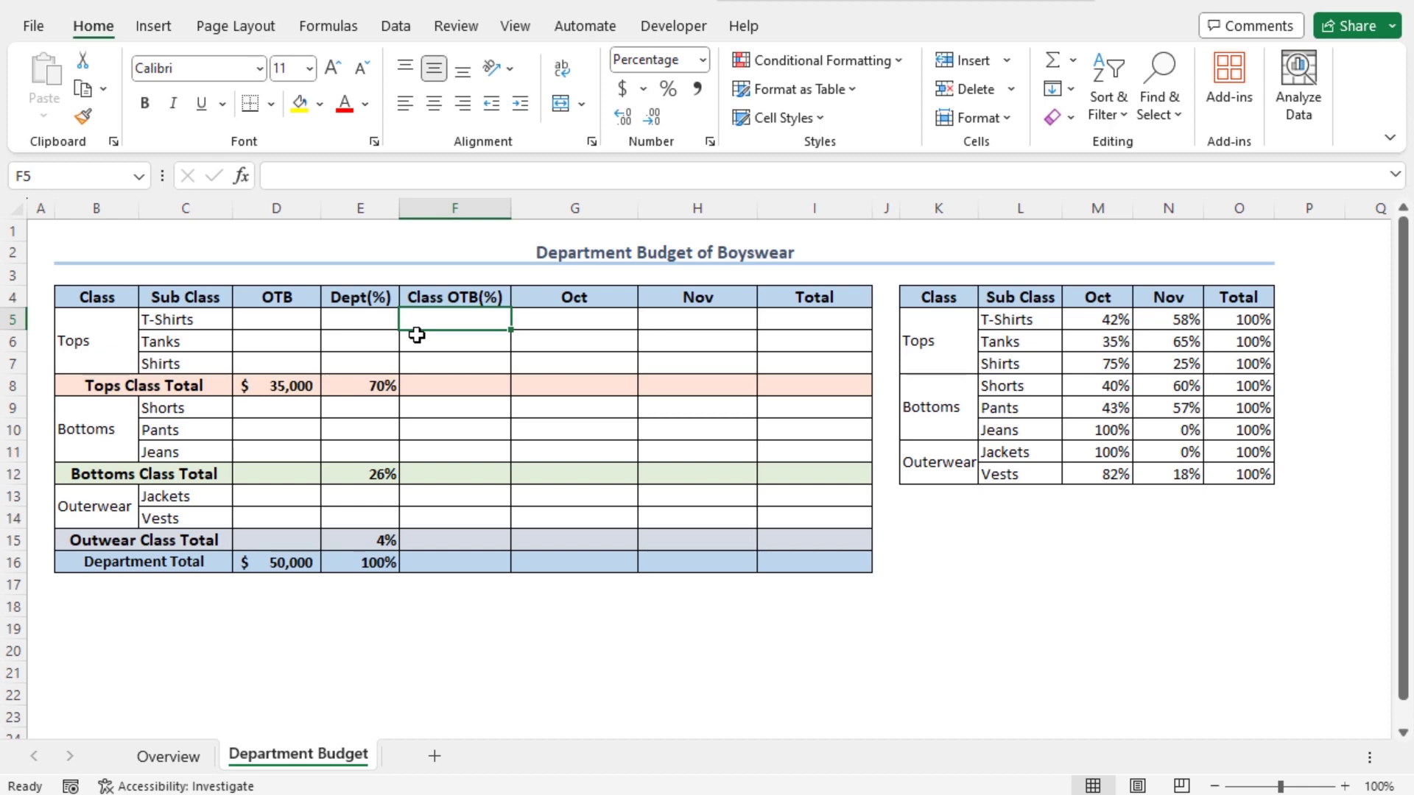
{"action": "type", "text": "65%"}
{"action": "key", "text": "Return"}
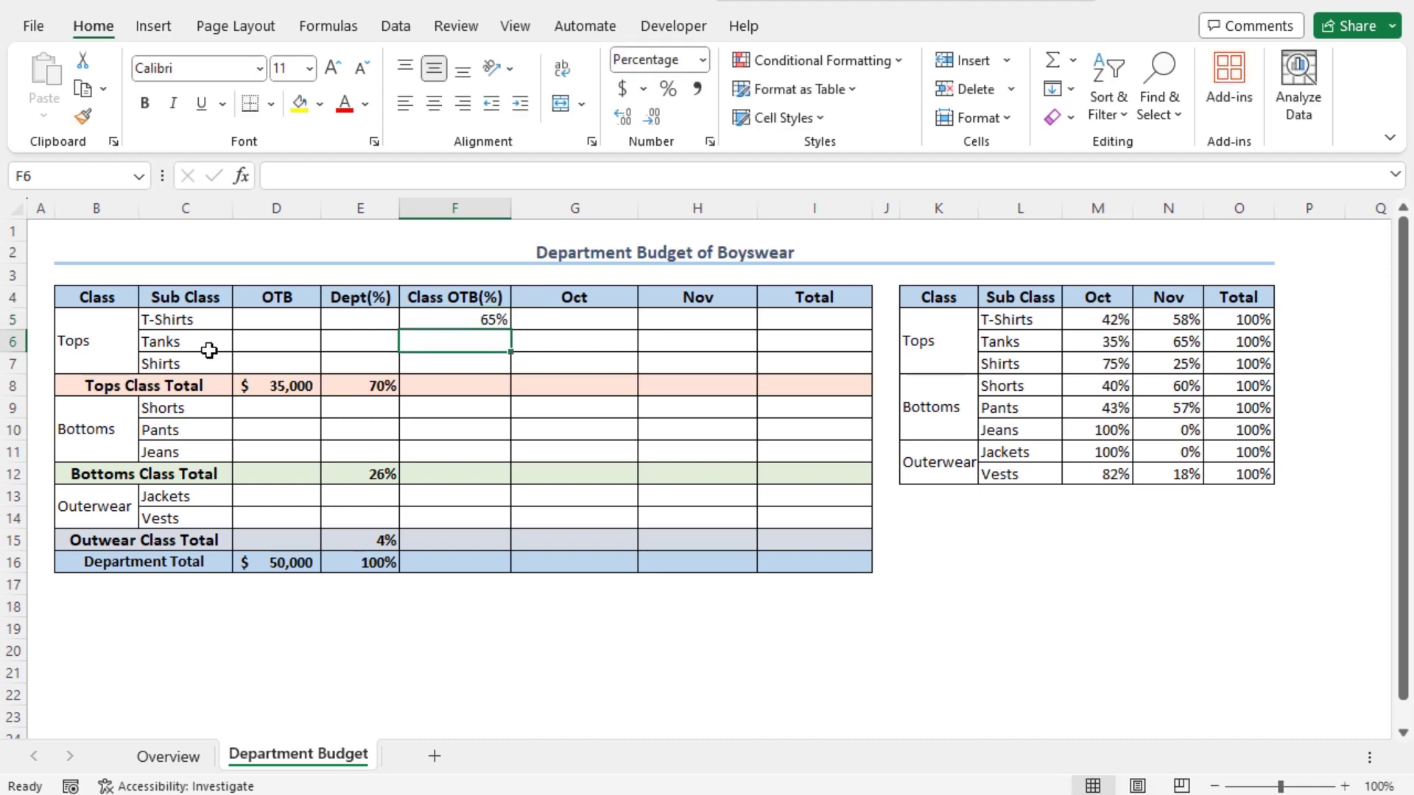
{"action": "type", "text": "28%"}
{"action": "key", "text": "Return"}
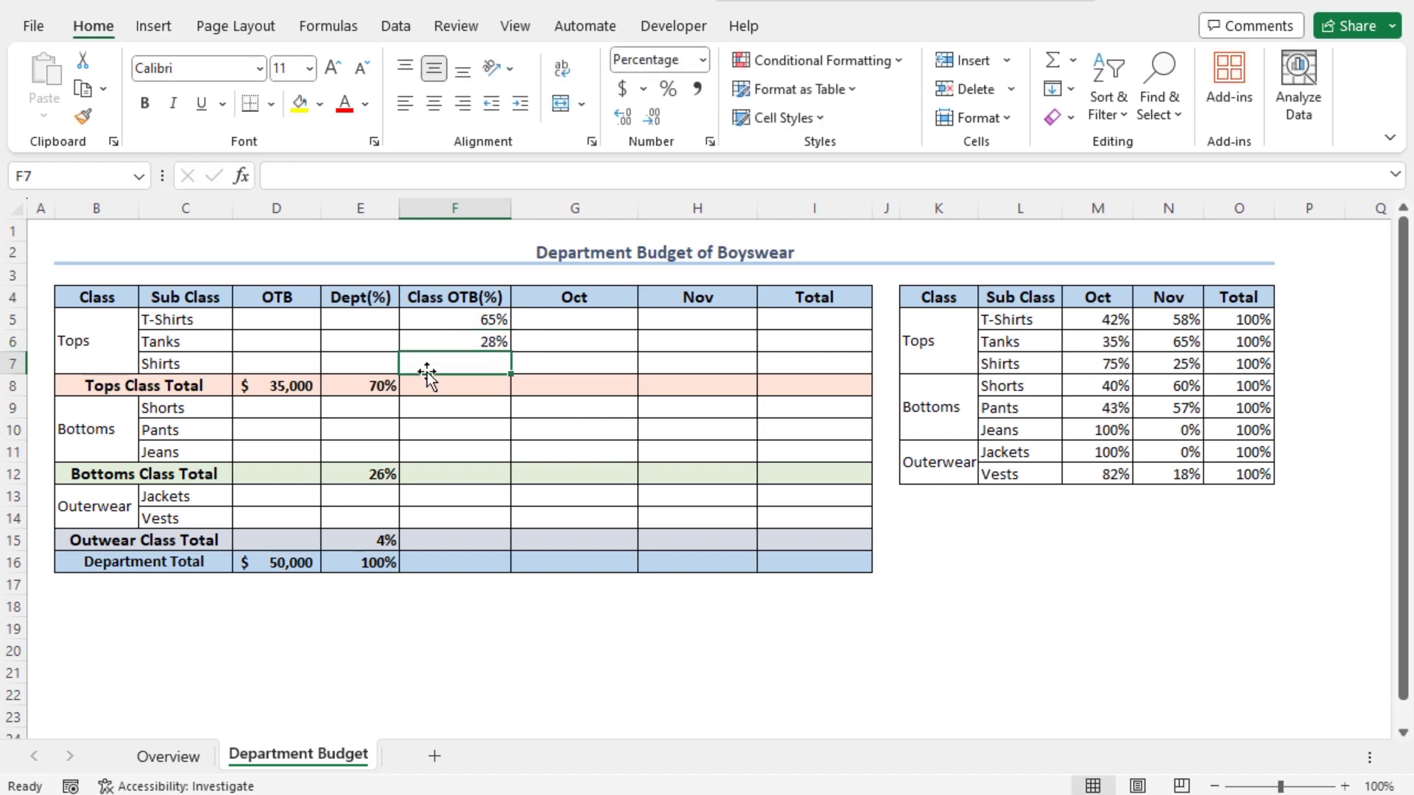
{"action": "type", "text": "7%"}
{"action": "key", "text": "Return"}
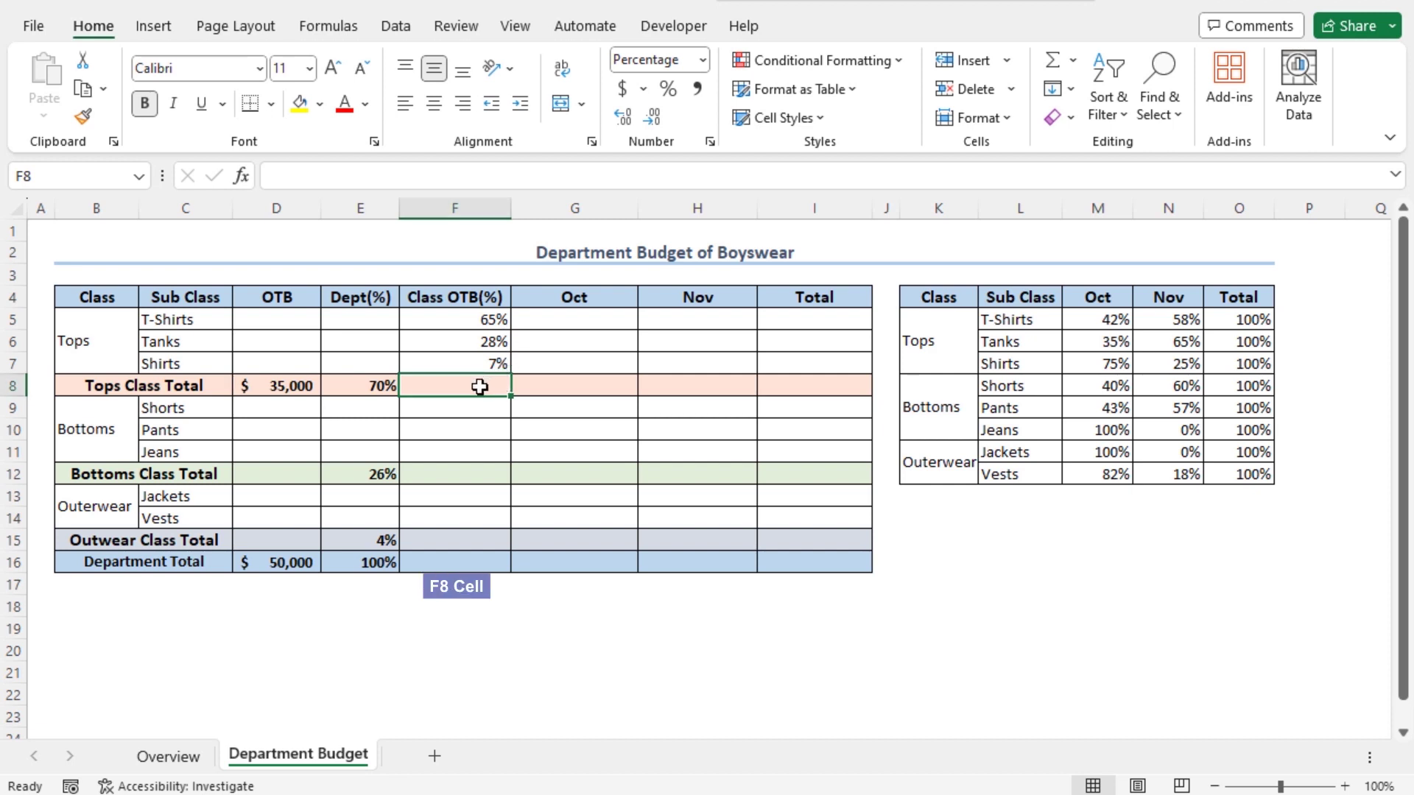
Total the Tops Class OTB(%) shares in F8 with the formula =SUM(F5:F7).
{"action": "type", "text": "="}
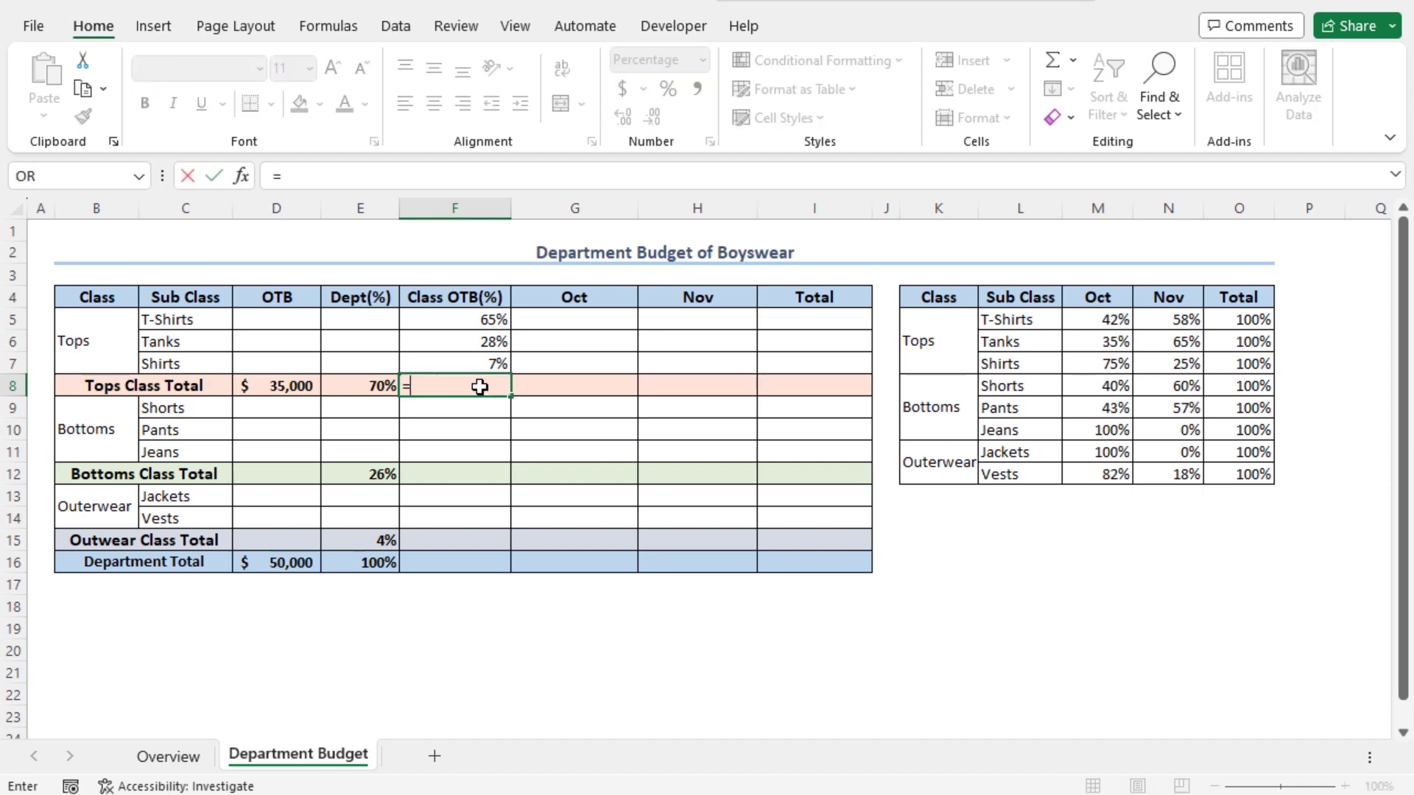
{"action": "type", "text": "sum("}
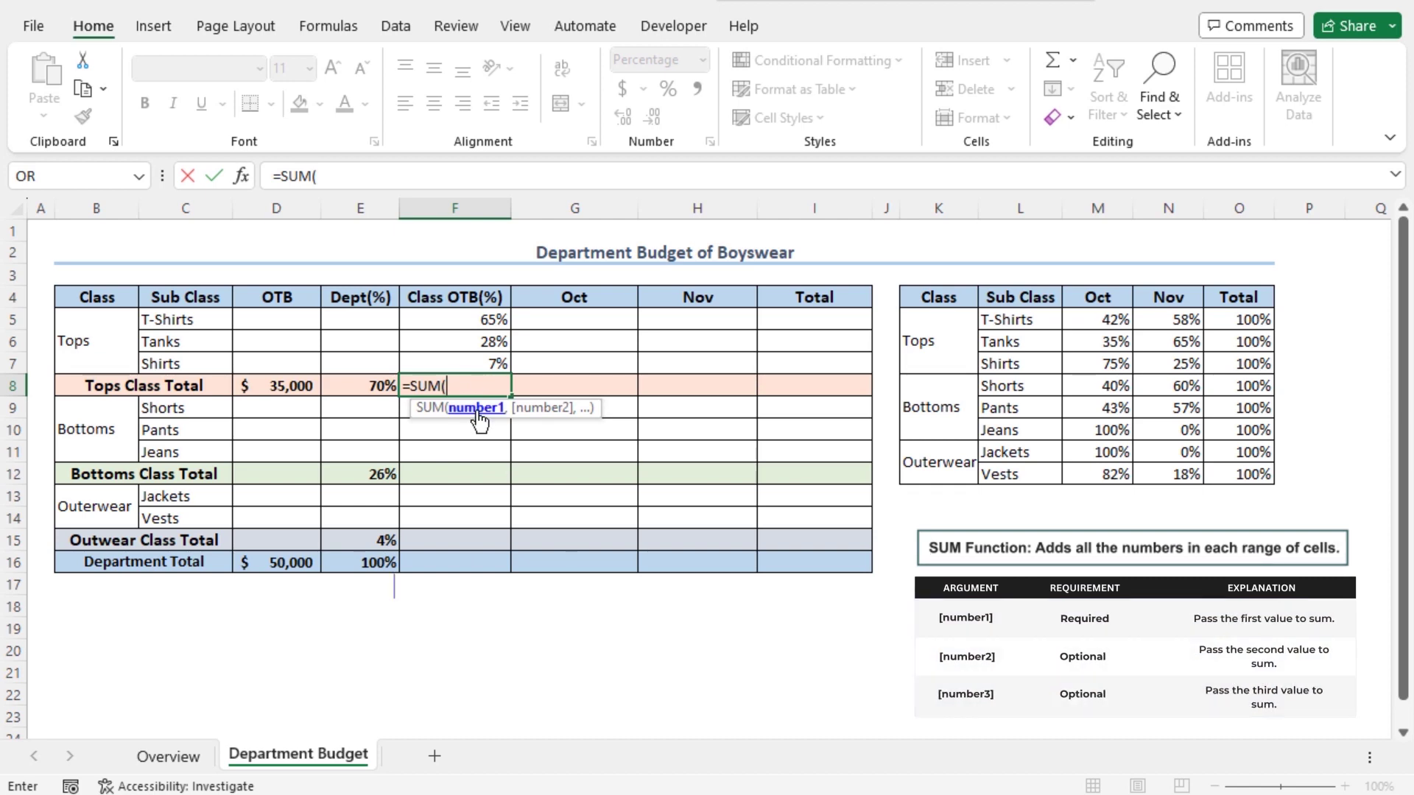
{"action": "left_click_drag", "start_coordinate": [471, 319], "coordinate": [470, 361]}
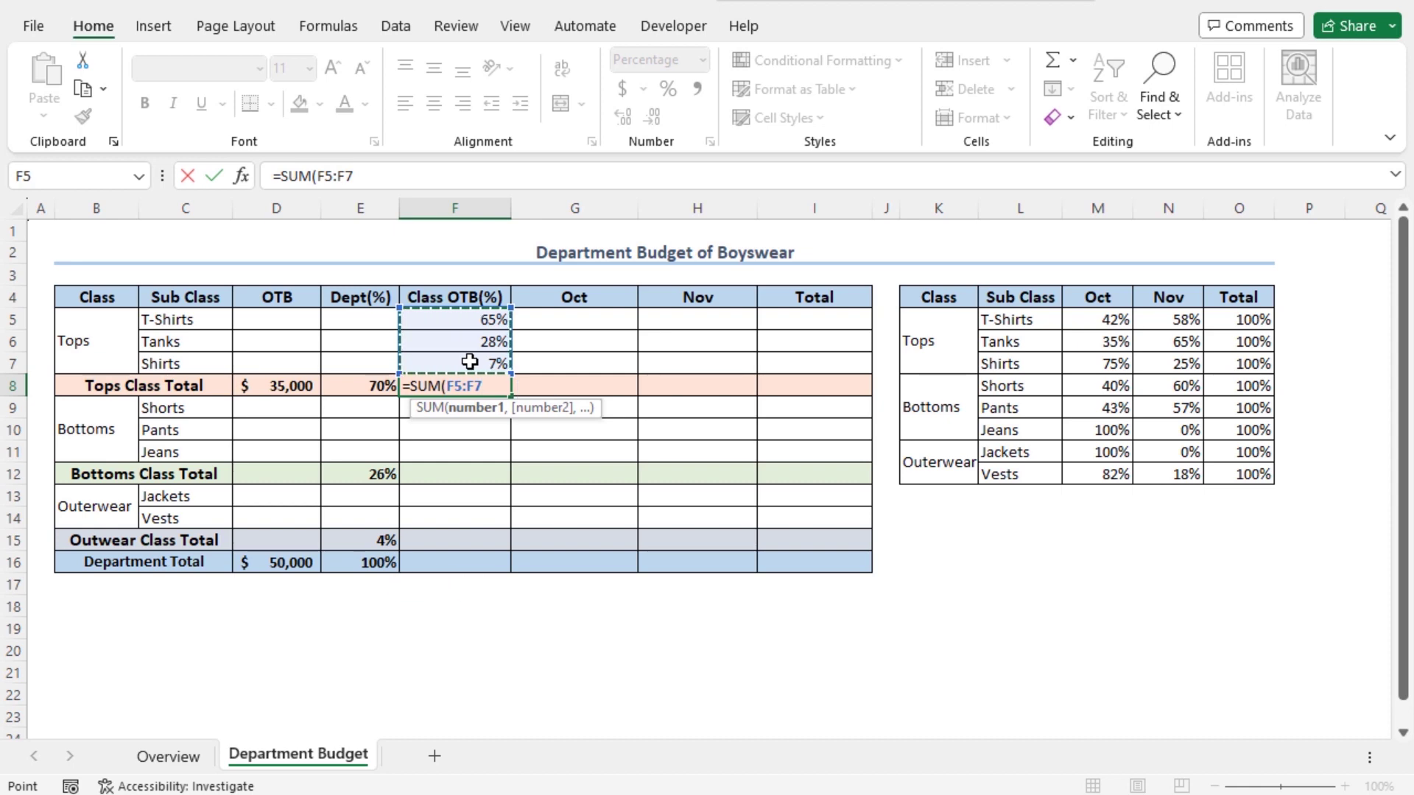
{"action": "type", "text": ")"}
{"action": "key", "text": "Return"}
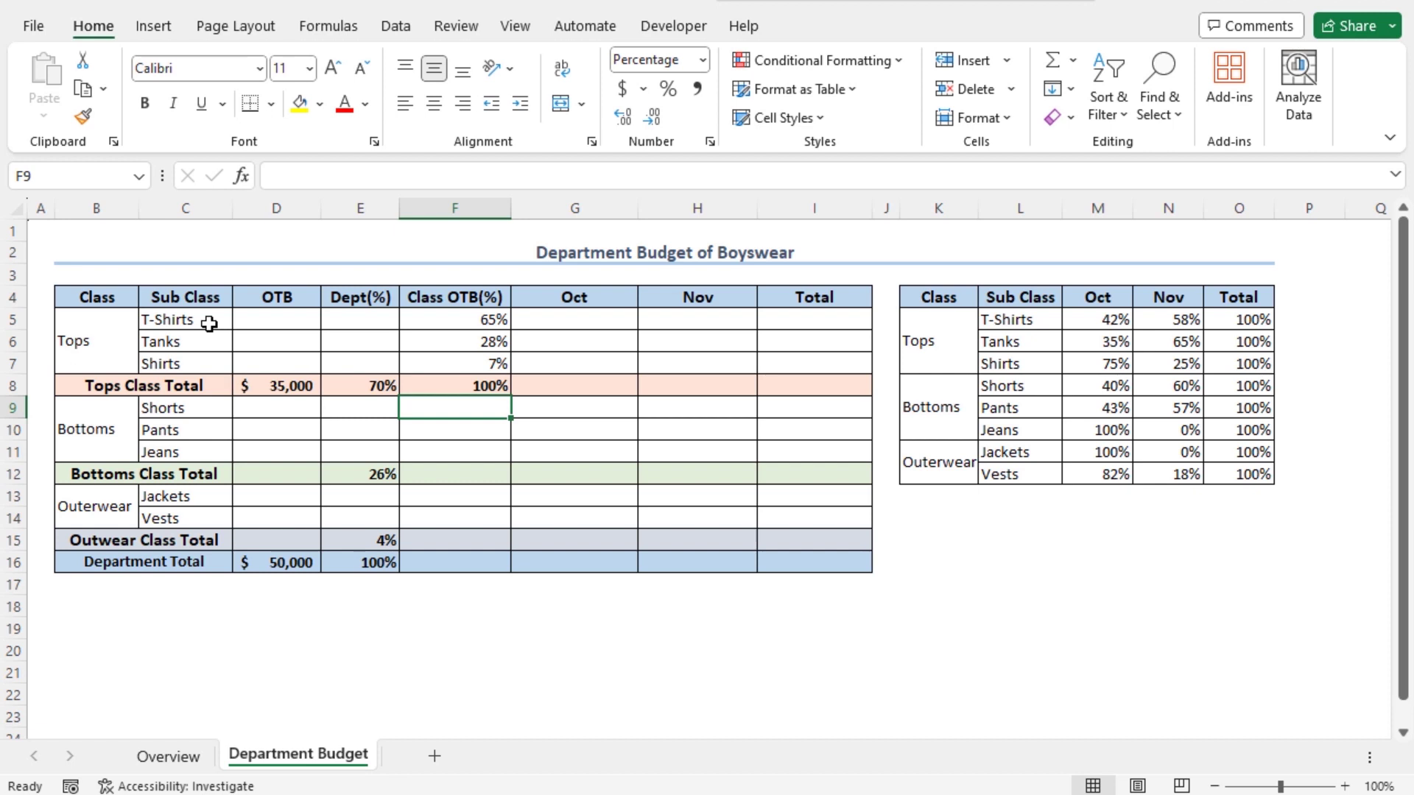
Calculate the T-Shirts OTB in D5 with =$D$8*F5 and fill the formula down to Tanks and Shirts in D6:D7.
{"action": "left_click", "coordinate": [265, 321]}
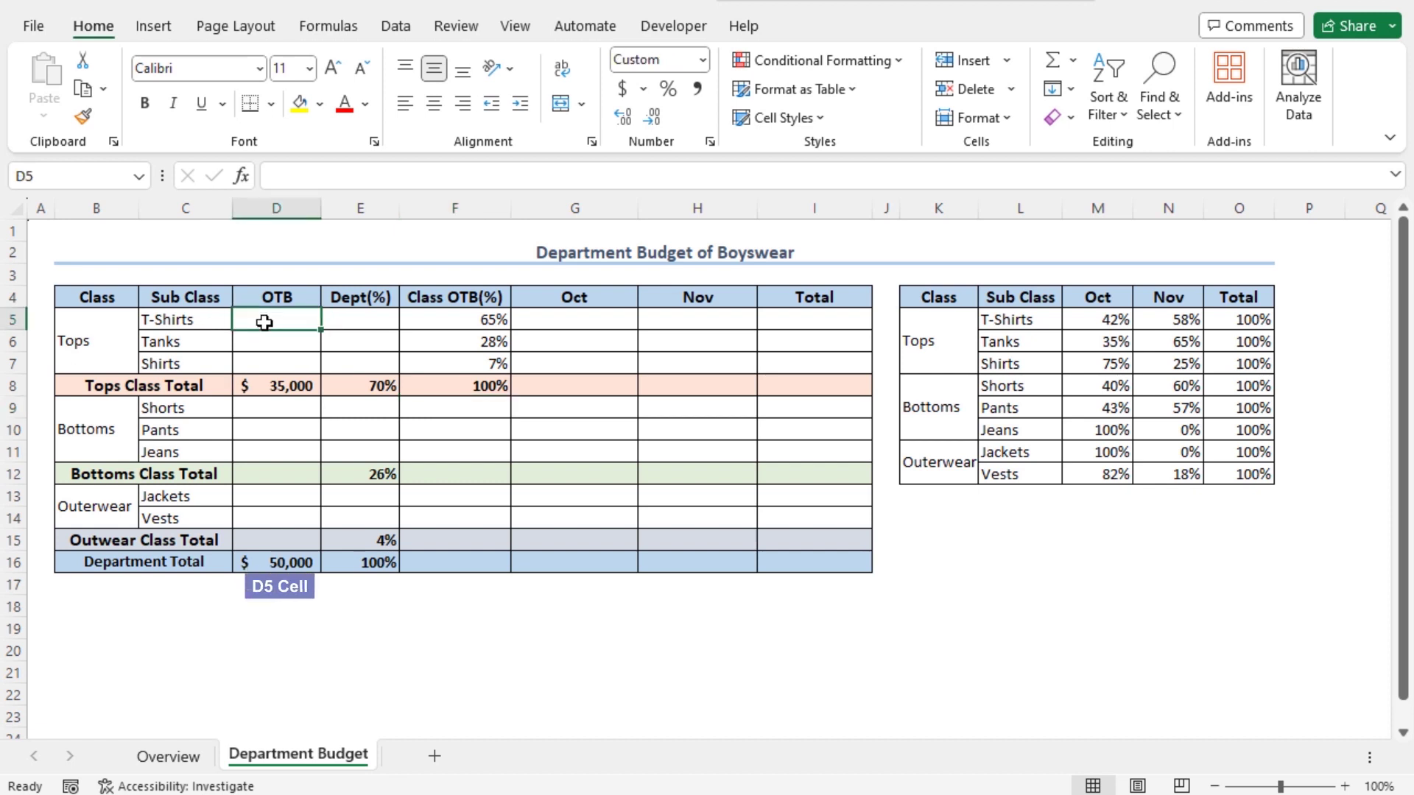
{"action": "type", "text": "="}
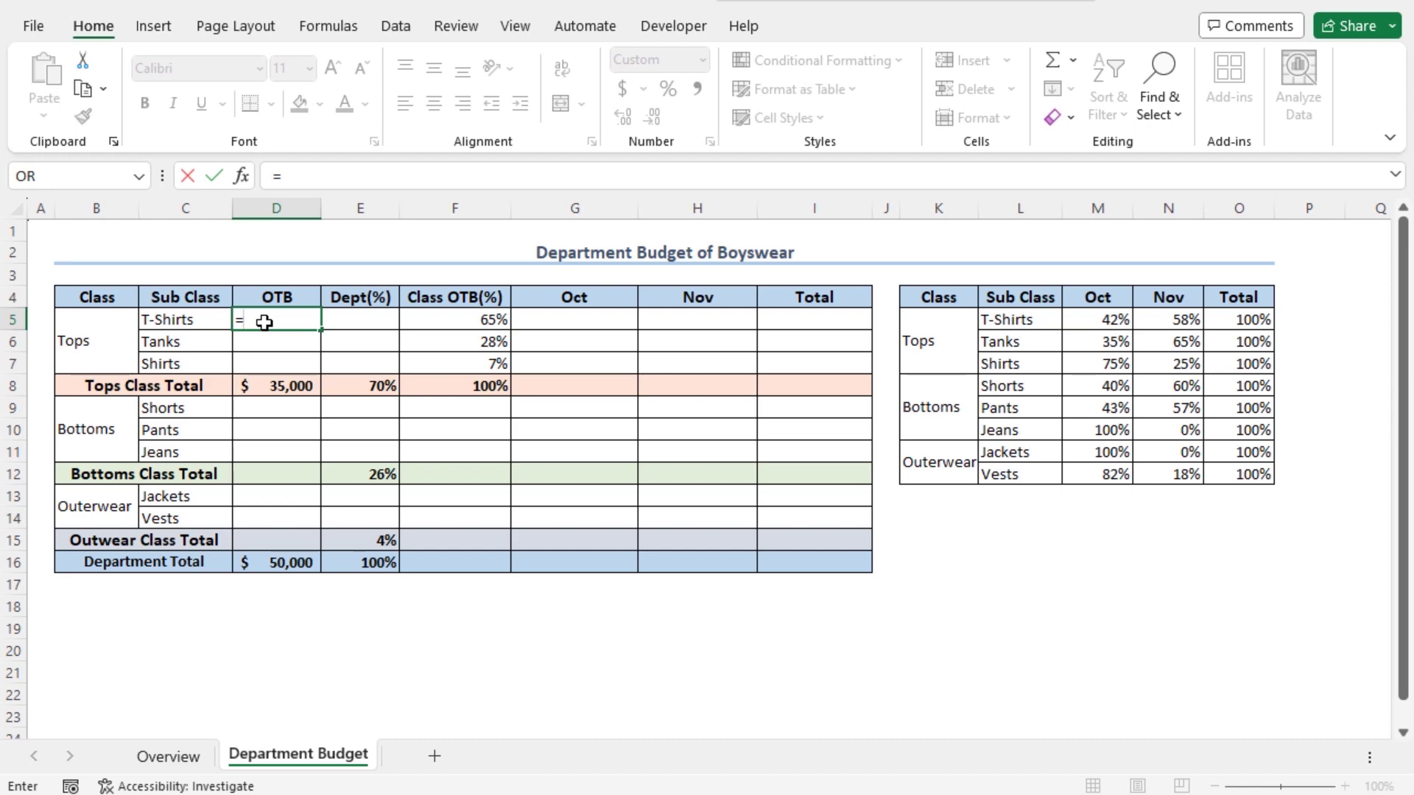
{"action": "left_click", "coordinate": [275, 386]}
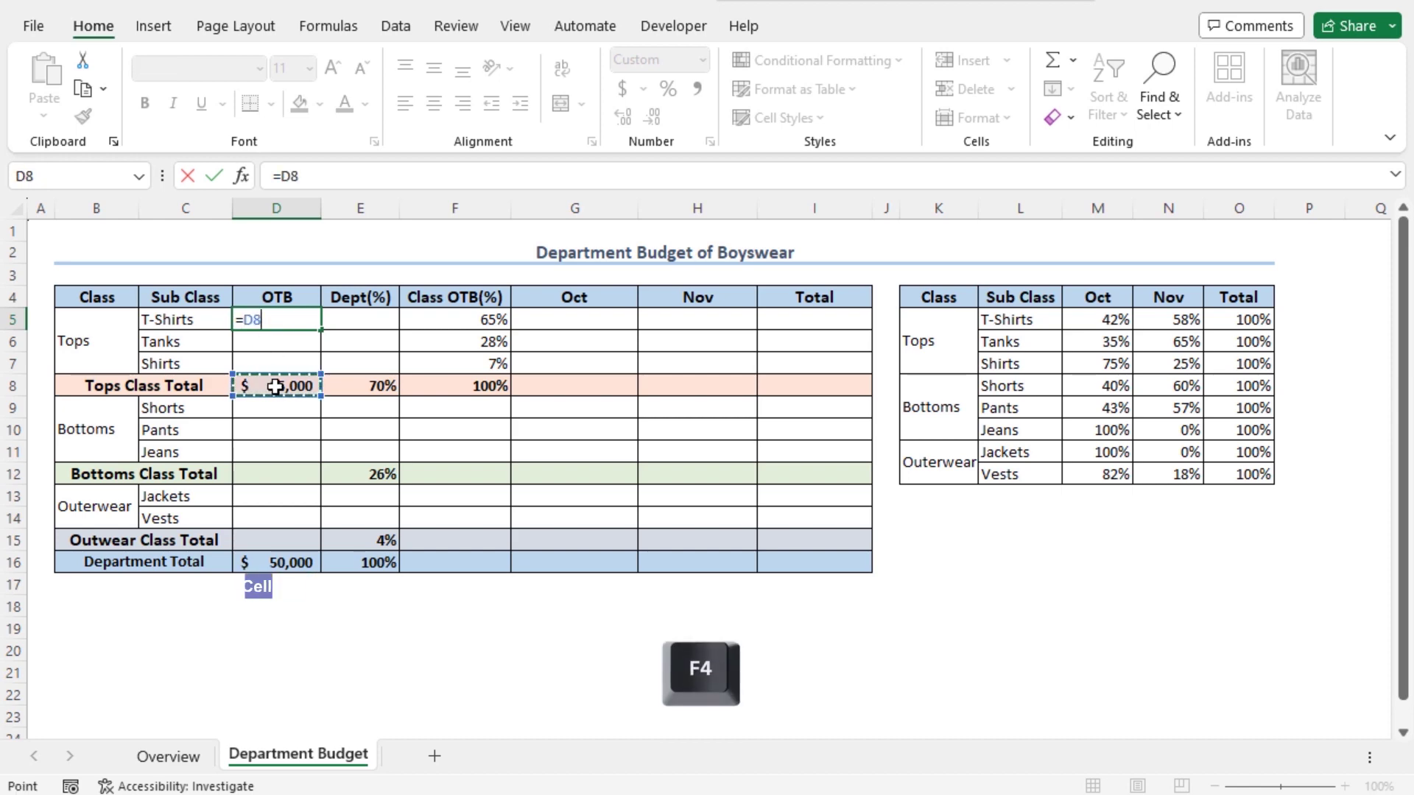
{"action": "key", "text": "F4"}
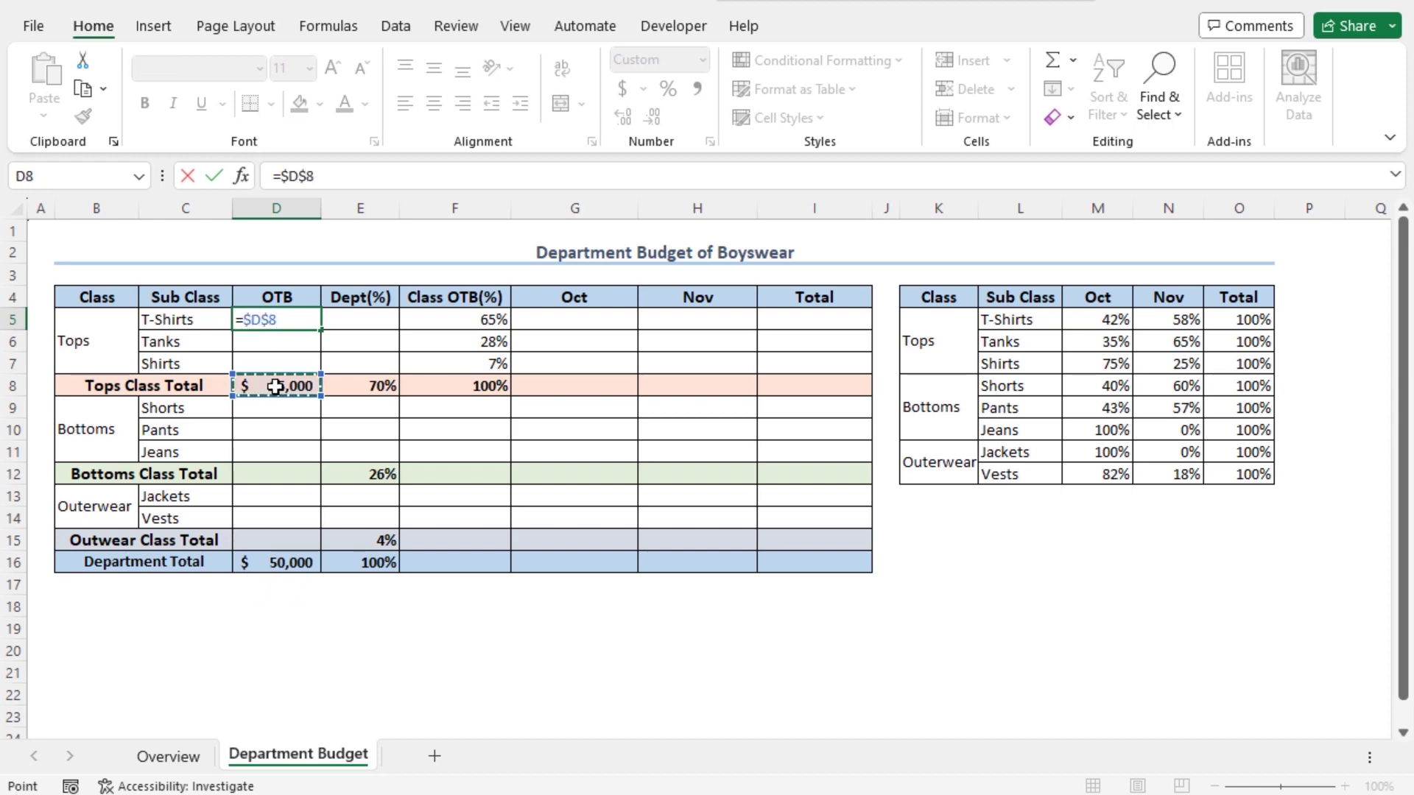
{"action": "type", "text": "*"}
{"action": "left_click", "coordinate": [452, 322]}
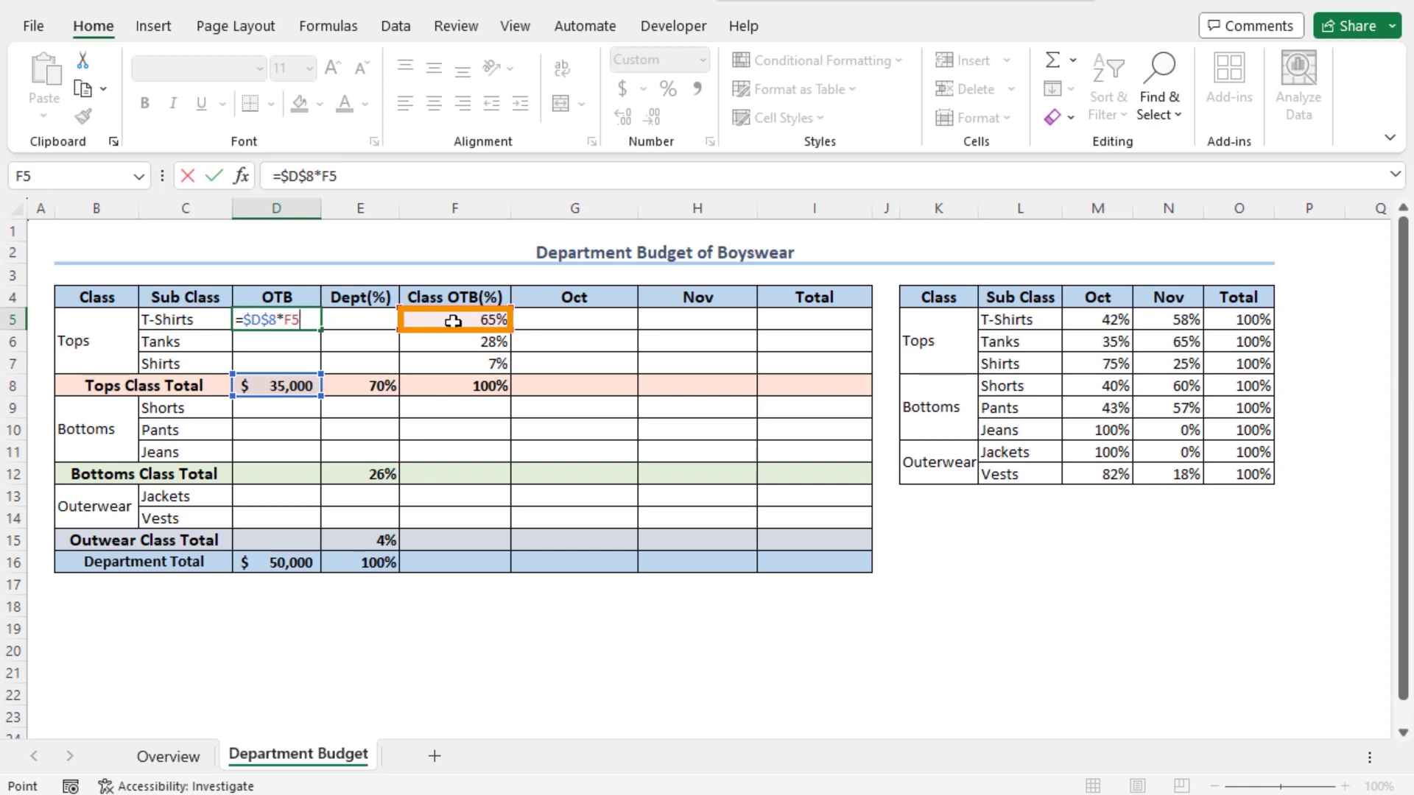
{"action": "key", "text": "Return"}
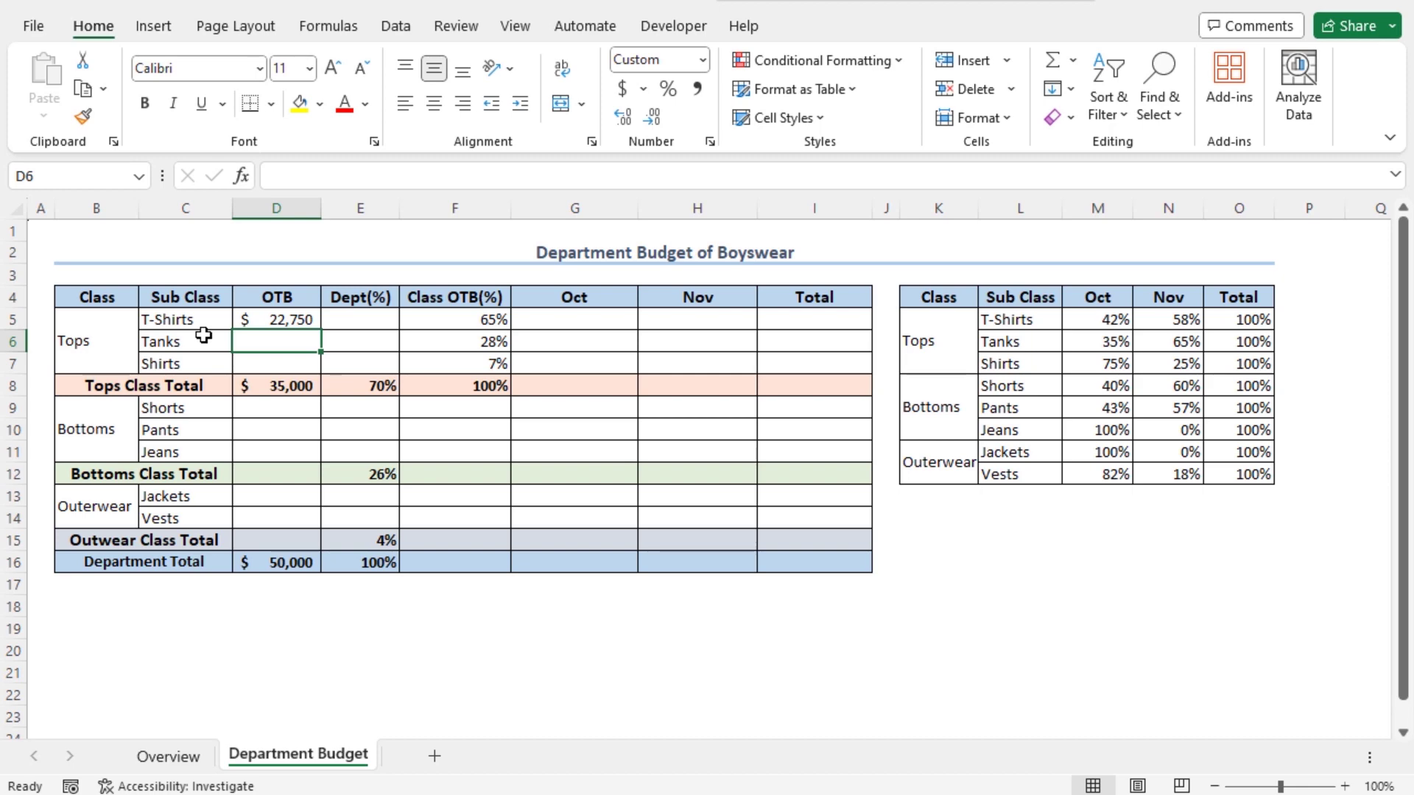
{"action": "left_click", "coordinate": [278, 319]}
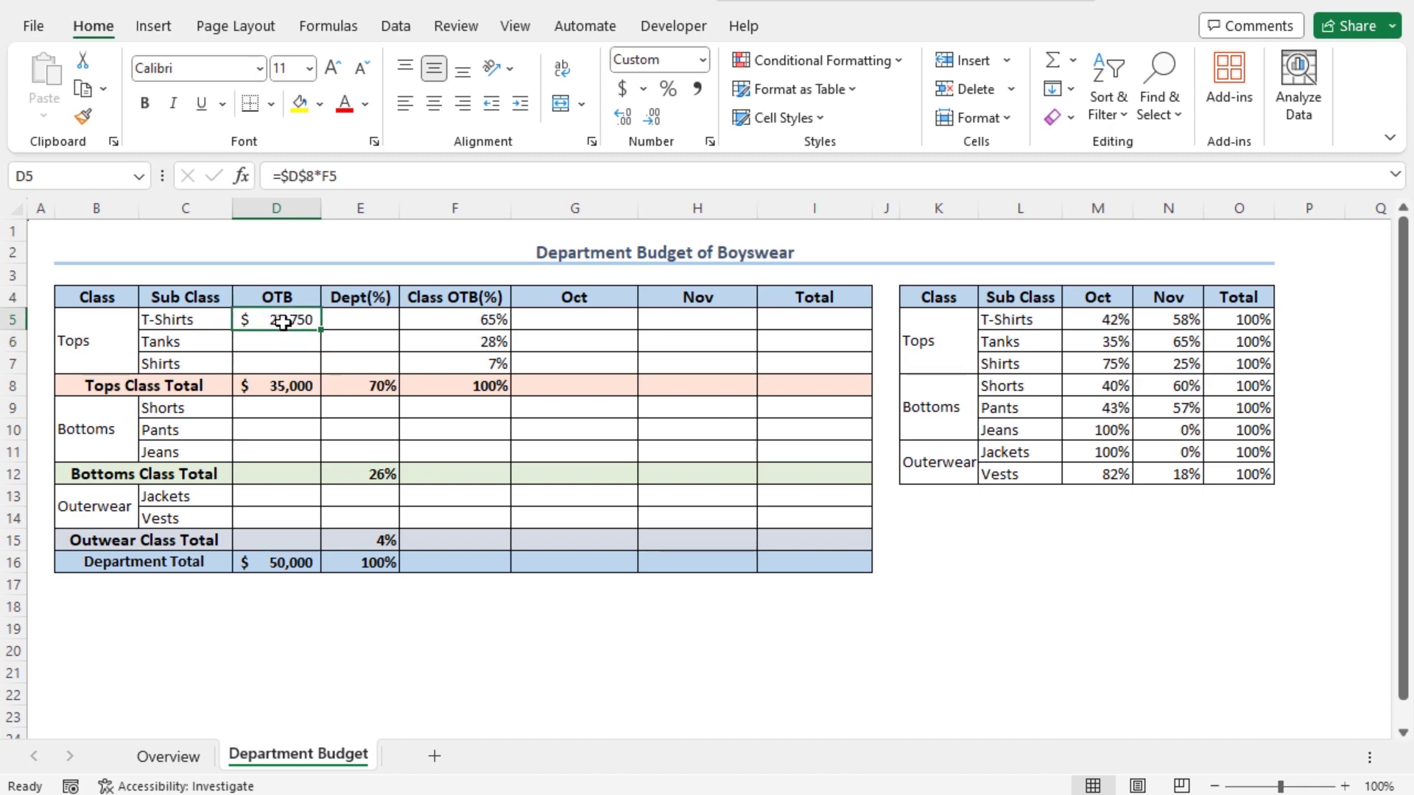
{"action": "left_click_drag", "start_coordinate": [321, 329], "coordinate": [321, 368]}
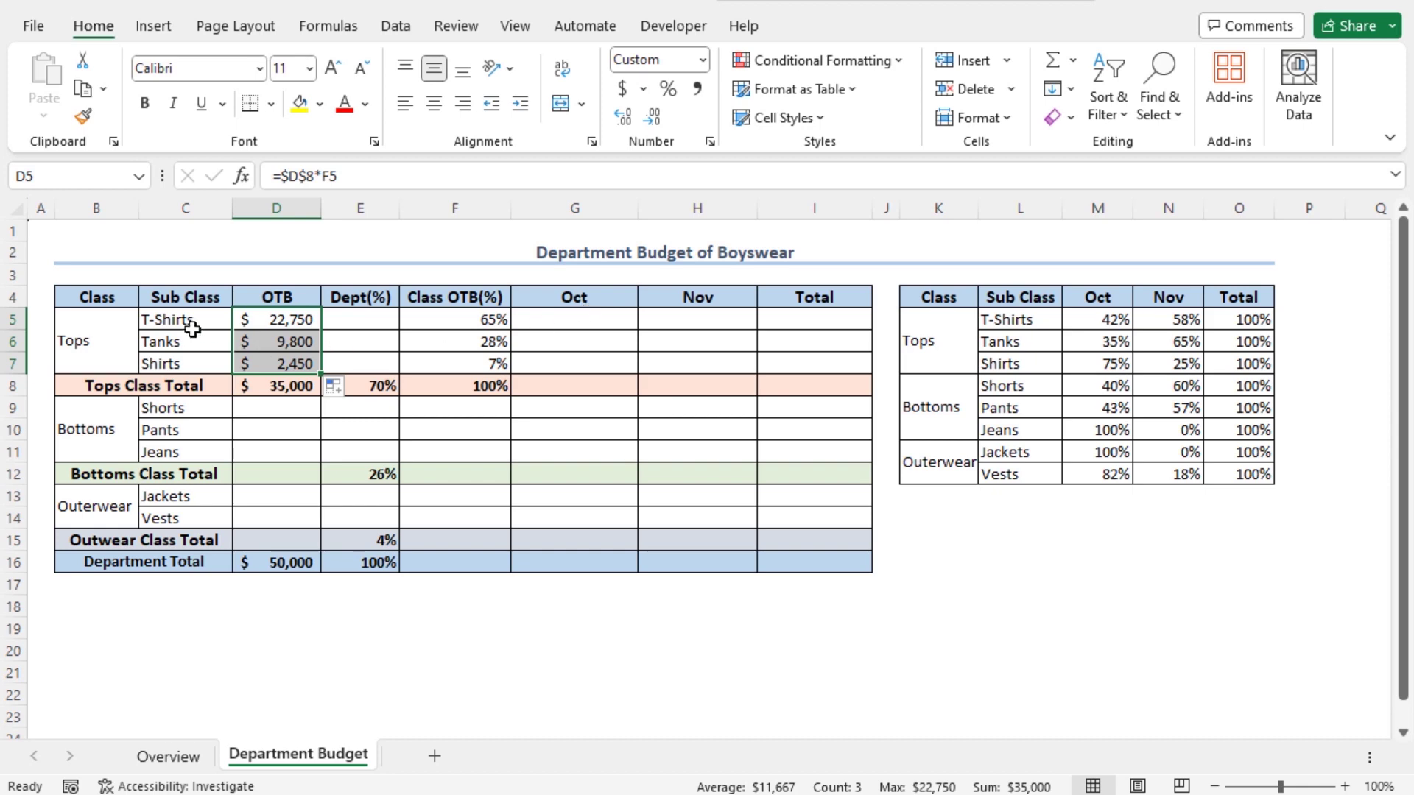
Calculate the October T-Shirts budget in G5 with =D5*M5 and fill the formula down to G7.
{"action": "left_click", "coordinate": [593, 318]}
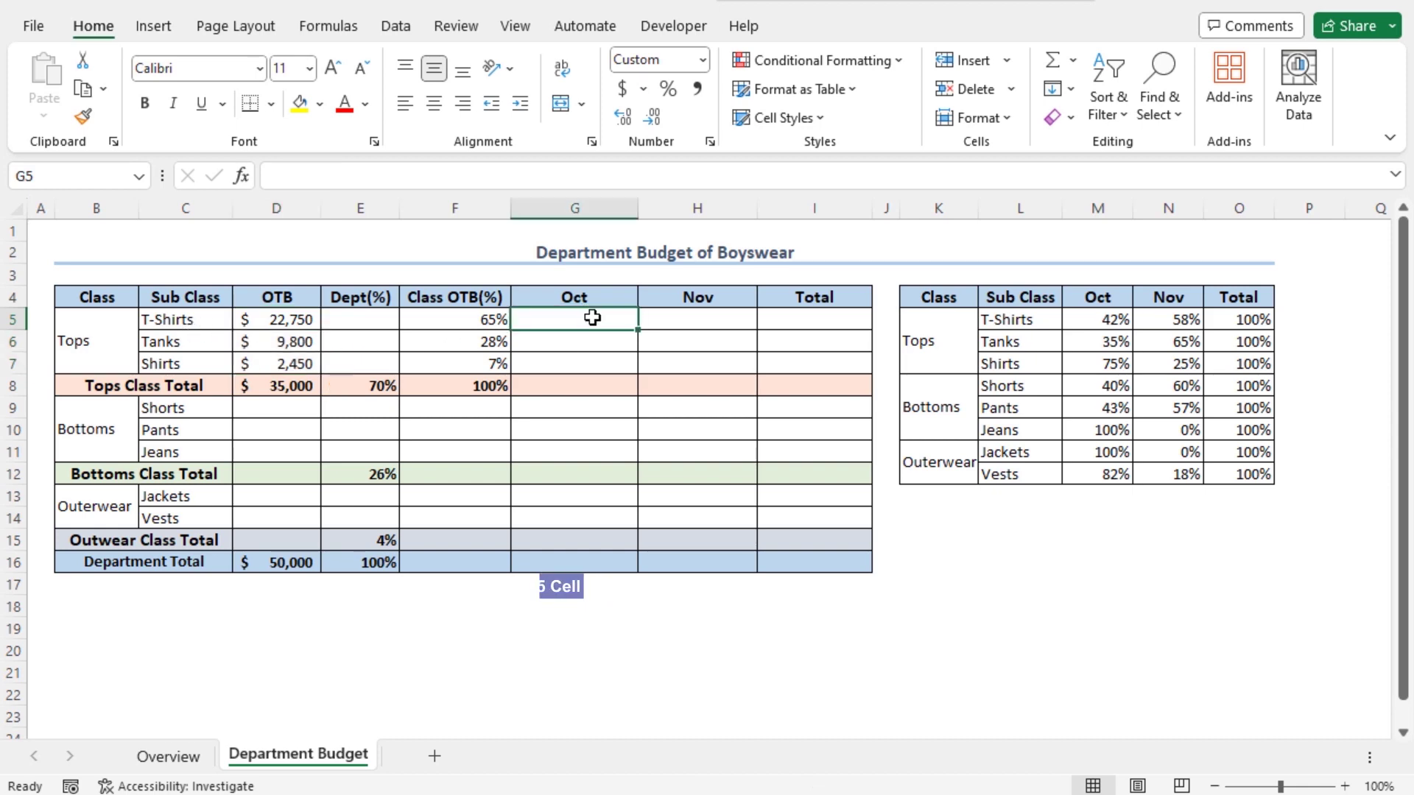
{"action": "type", "text": "="}
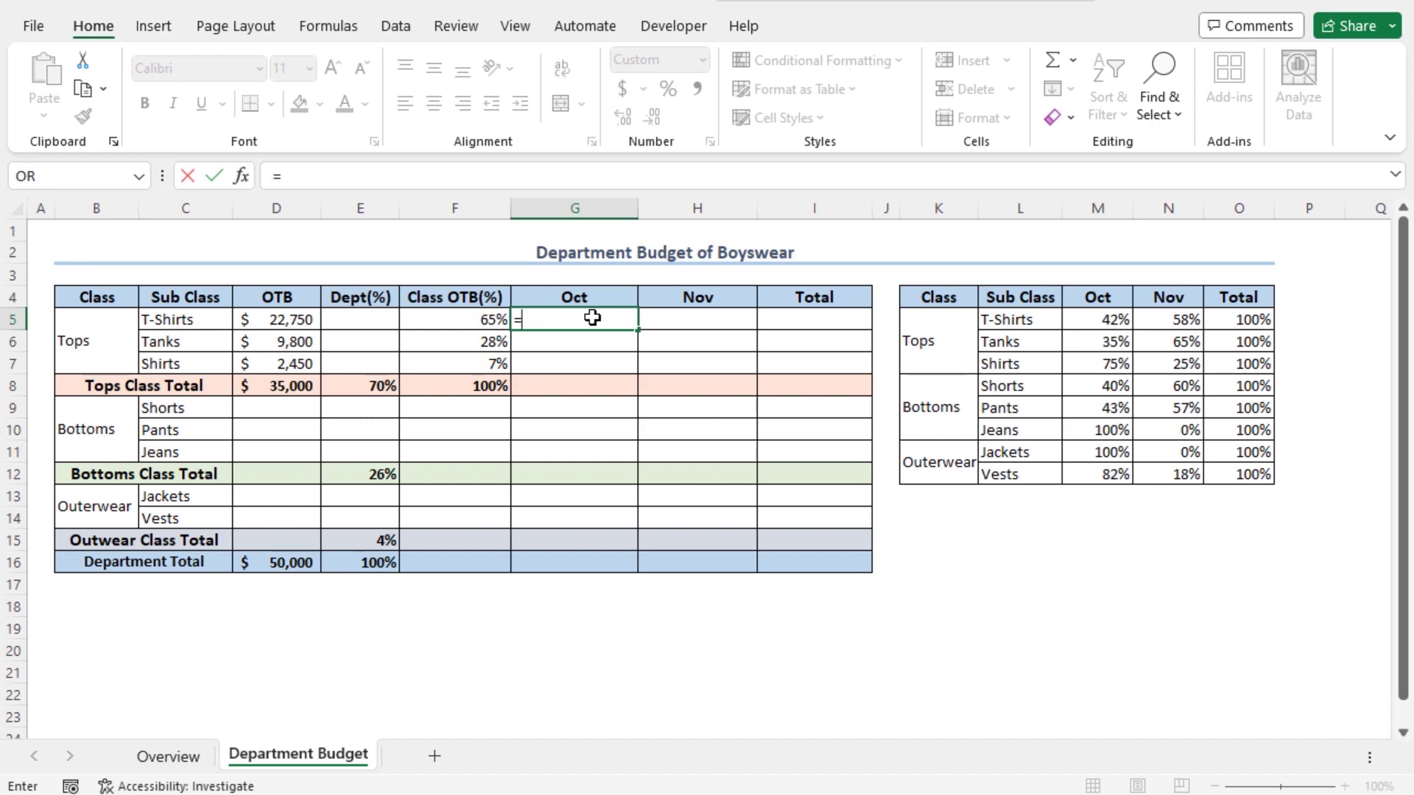
{"action": "left_click", "coordinate": [284, 318]}
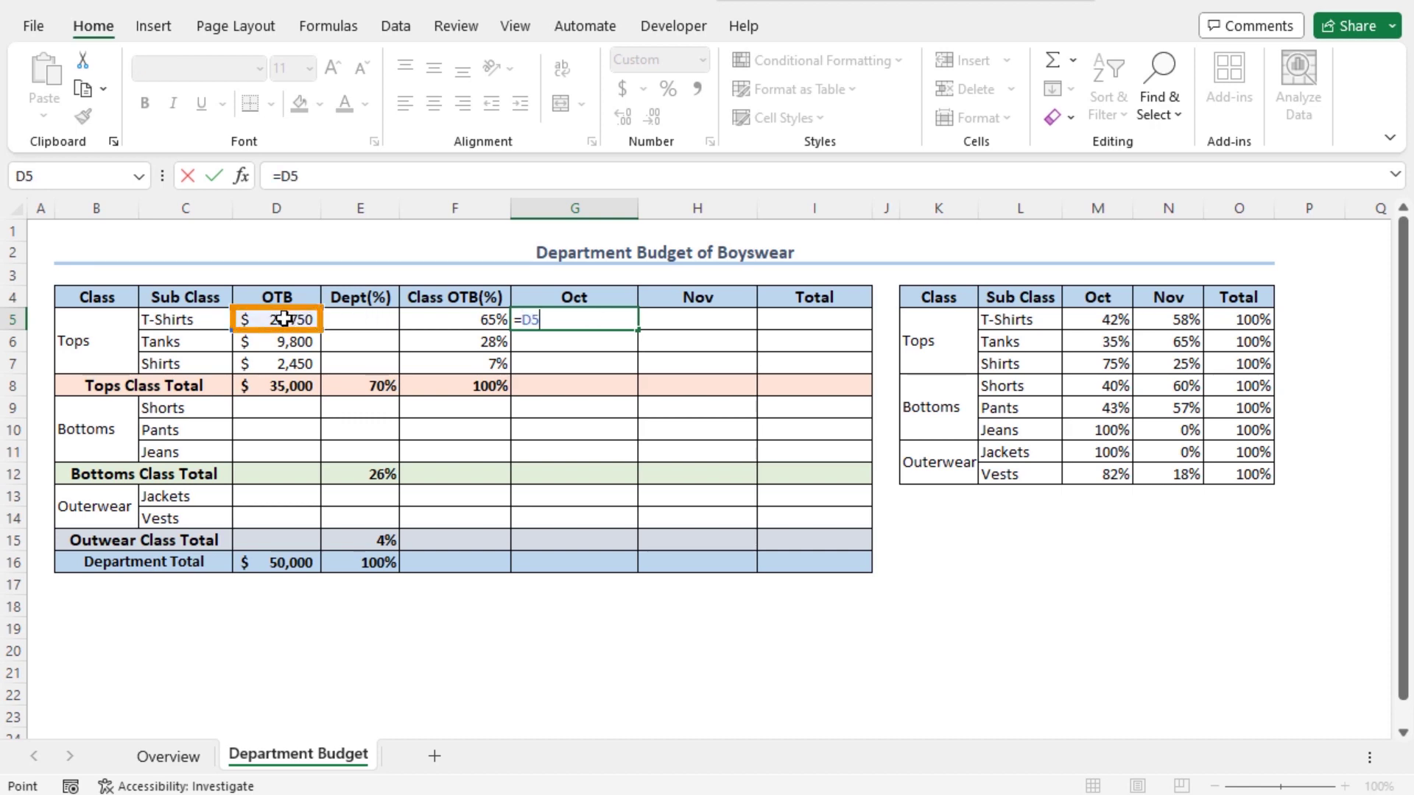
{"action": "type", "text": "*"}
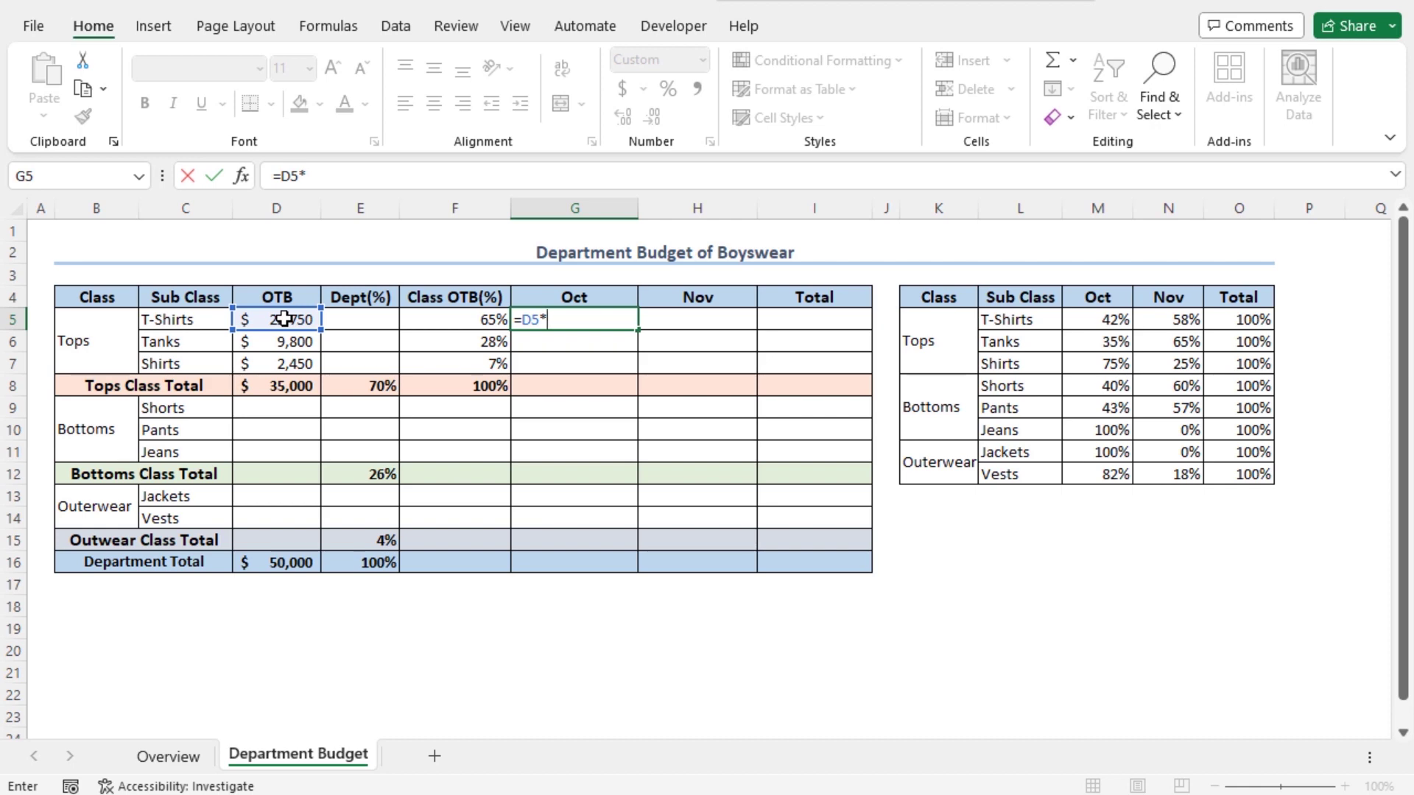
{"action": "left_click", "coordinate": [1096, 325]}
{"action": "key", "text": "Return"}
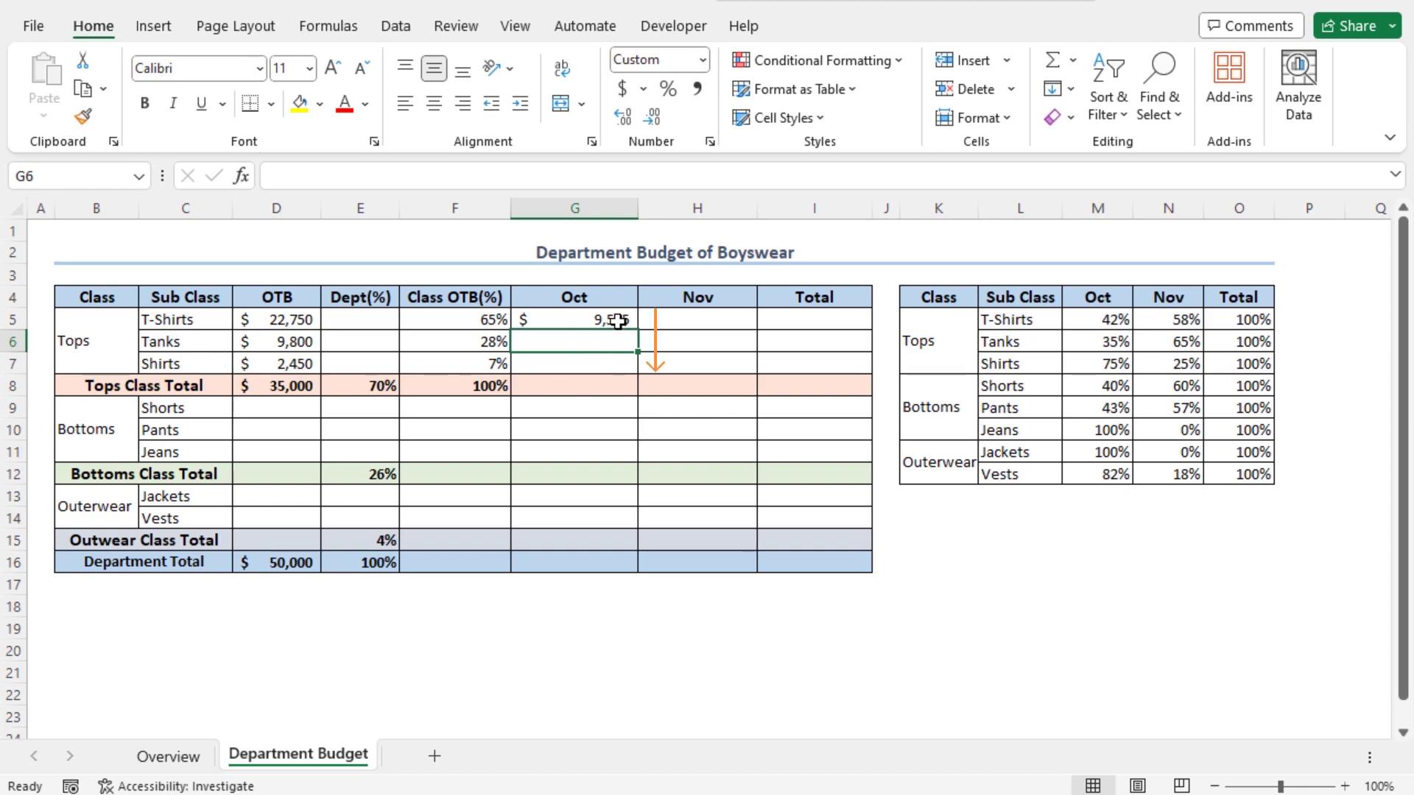
{"action": "left_click", "coordinate": [622, 321]}
{"action": "left_click_drag", "start_coordinate": [638, 330], "coordinate": [635, 374]}
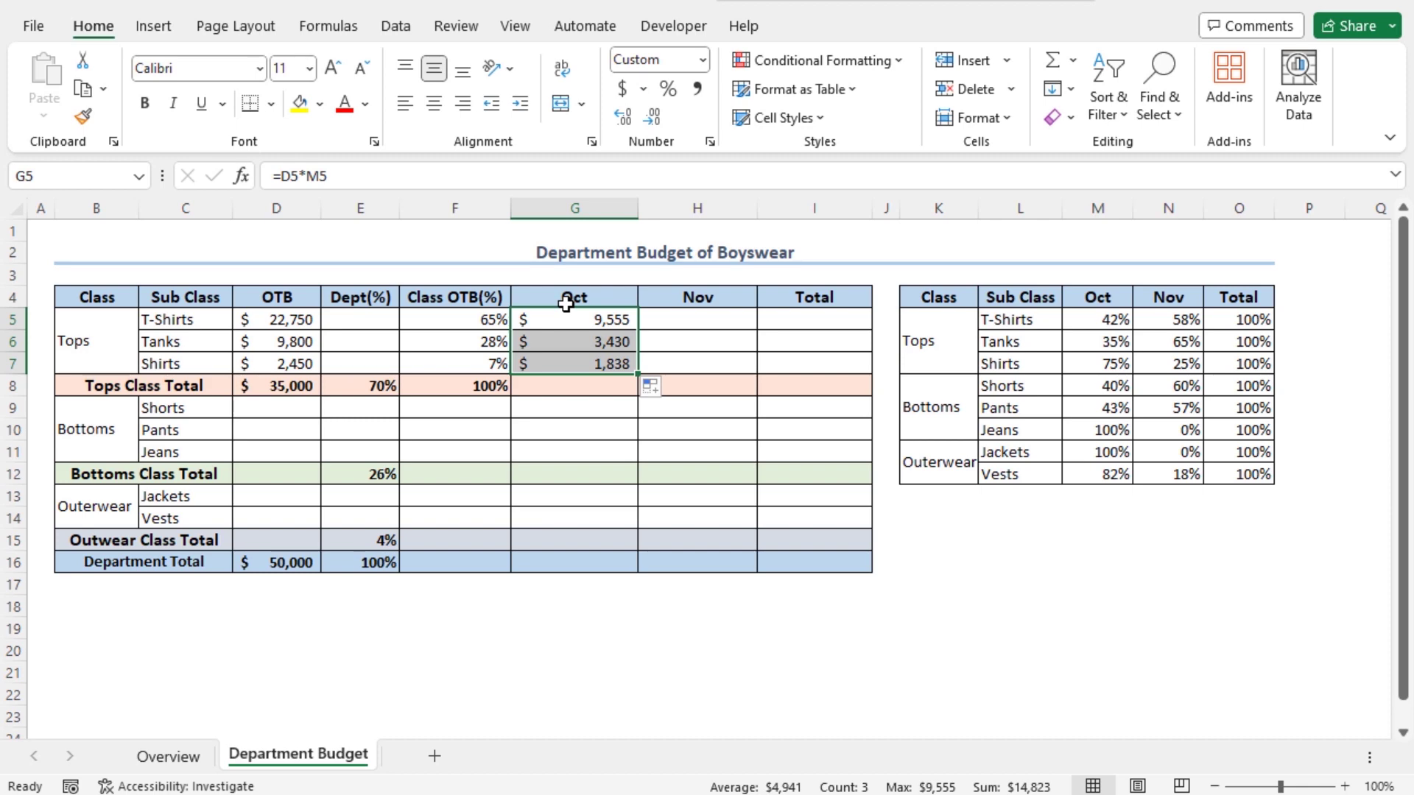
Calculate the November T-Shirts budget in H5 with =D5*N5 and fill the formula down to H7.
{"action": "left_click", "coordinate": [671, 322]}
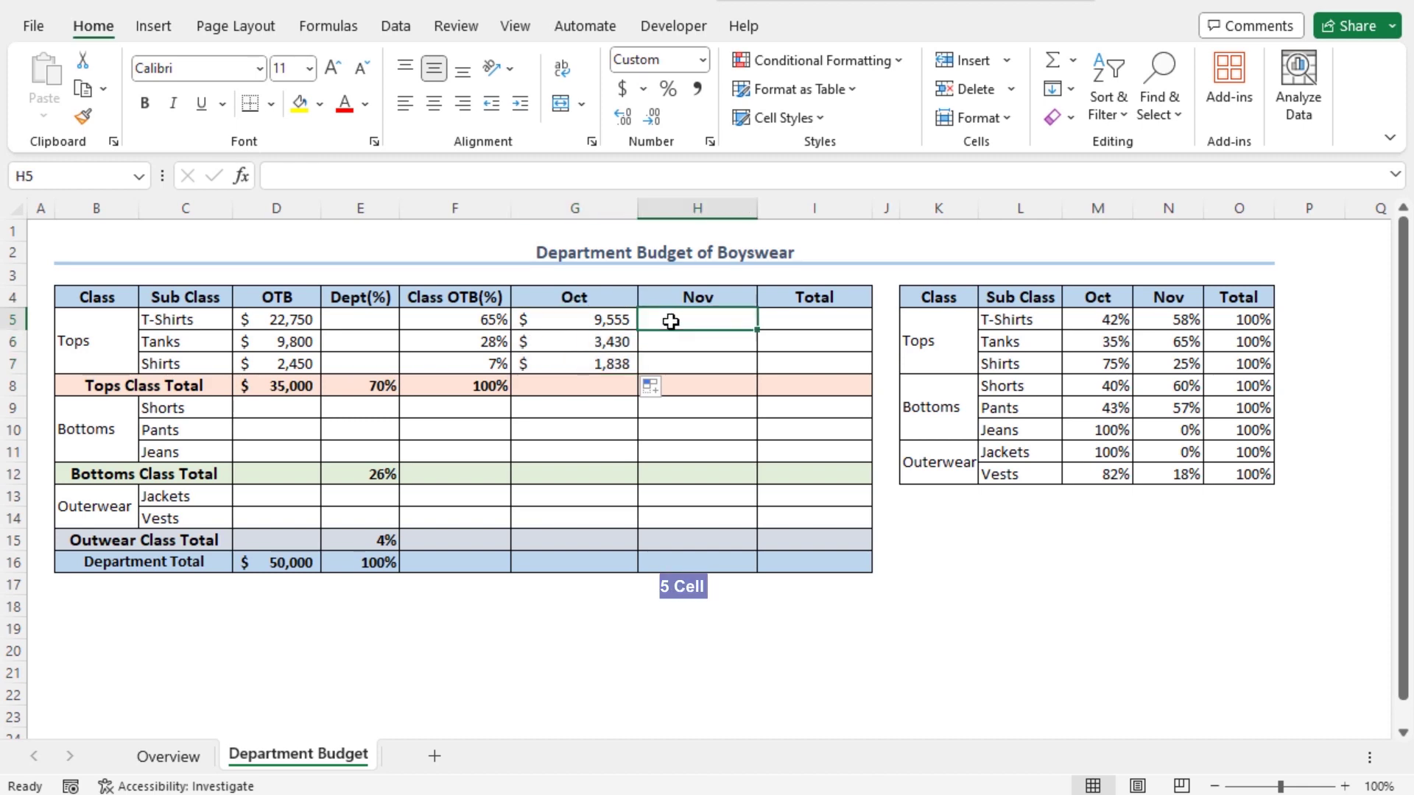
{"action": "type", "text": "="}
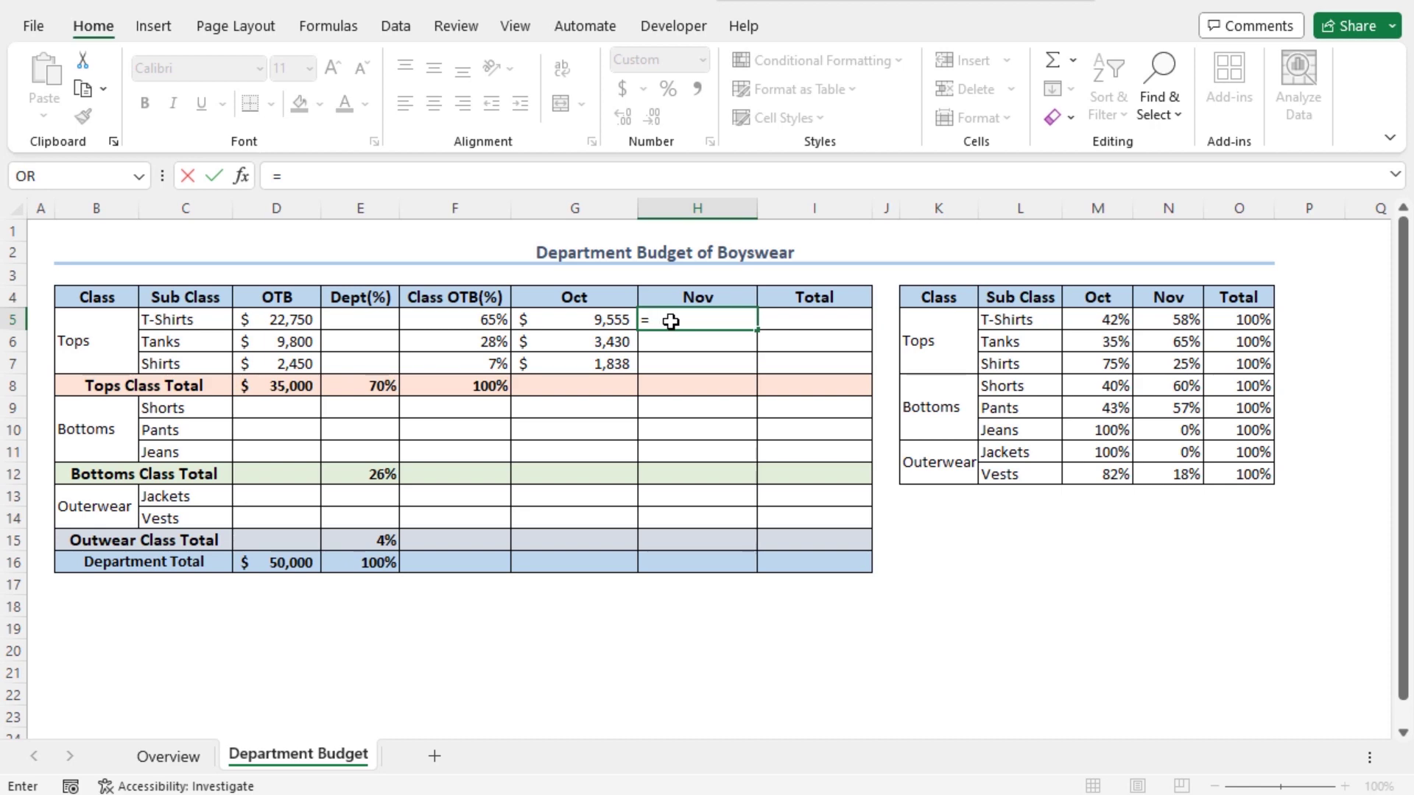
{"action": "left_click", "coordinate": [302, 321]}
{"action": "type", "text": "*"}
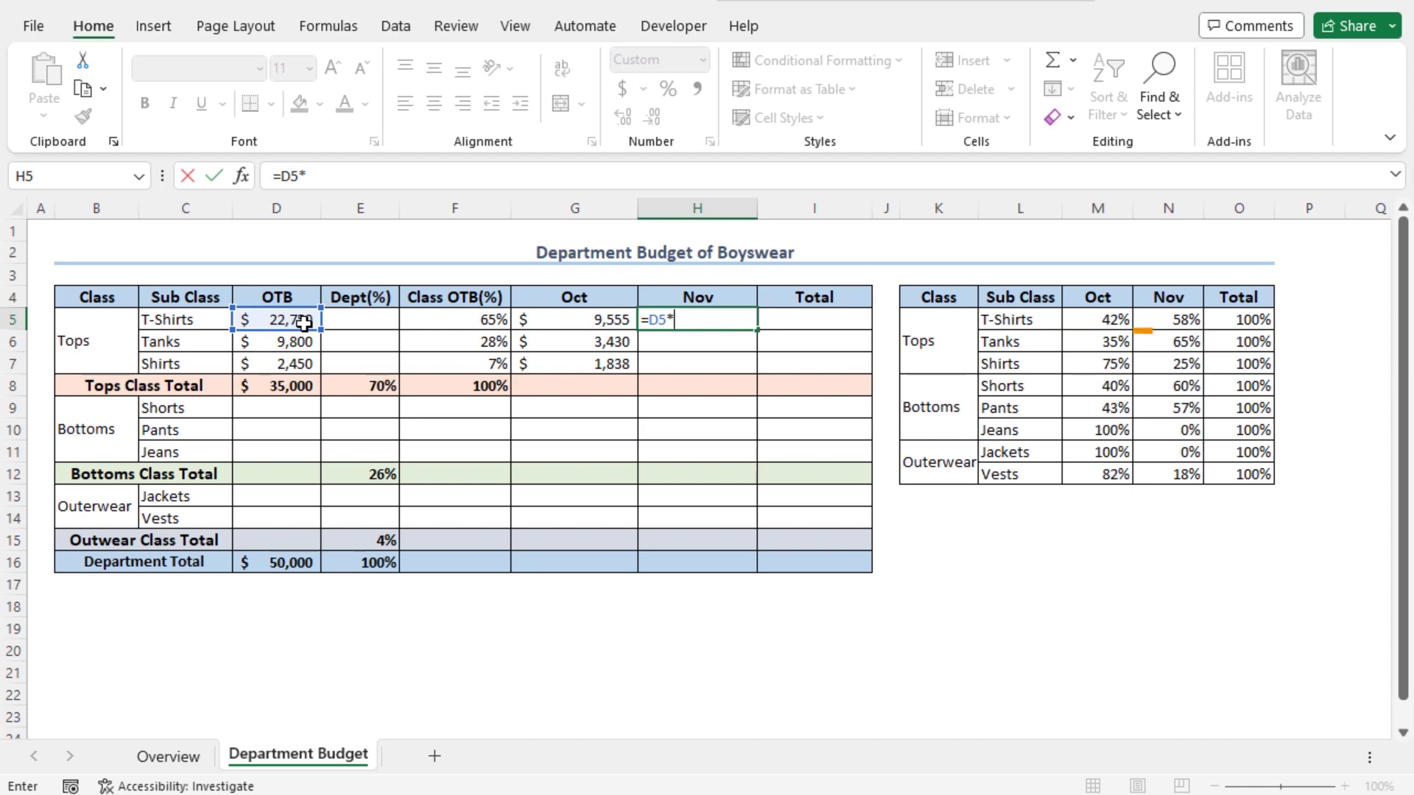
{"action": "left_click", "coordinate": [1197, 316]}
{"action": "key", "text": "Return"}
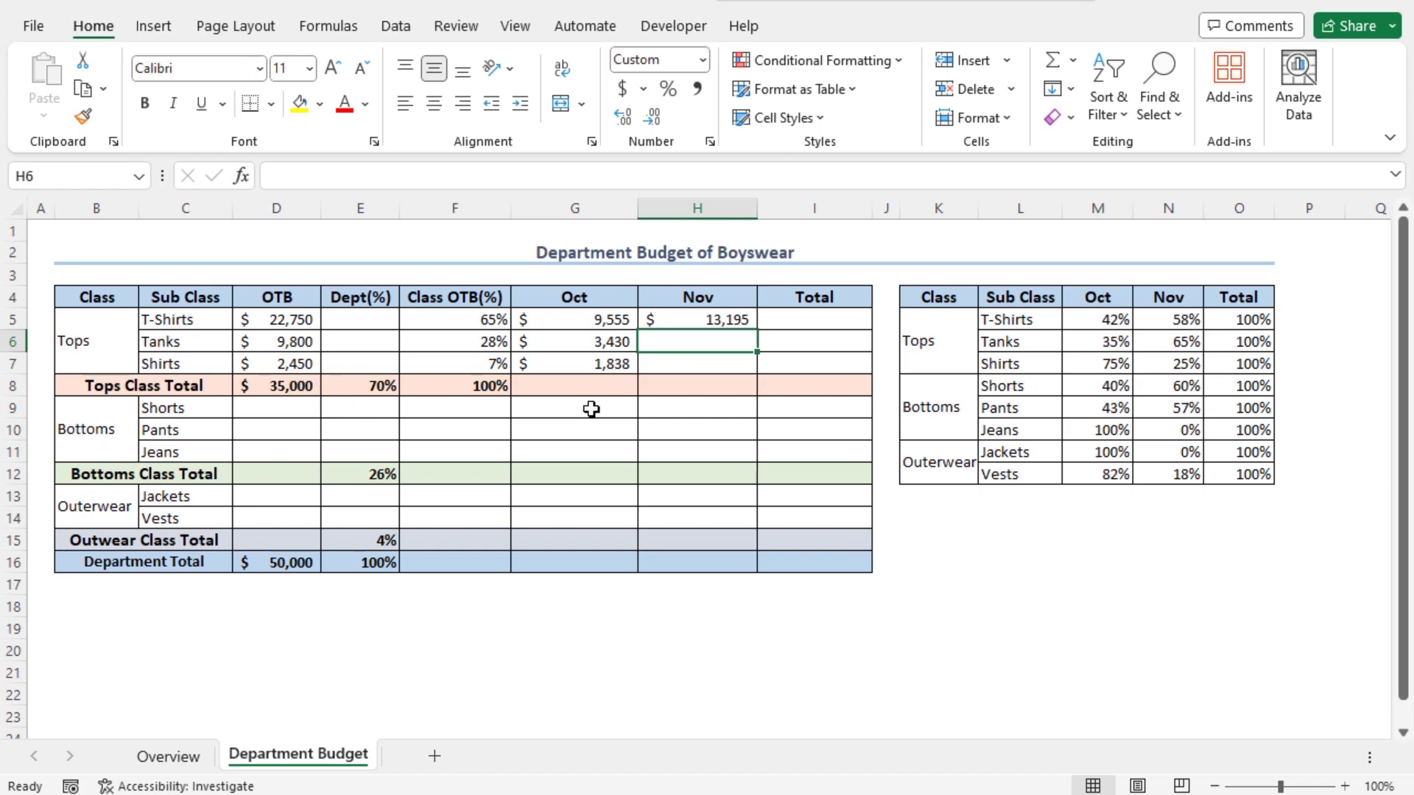
{"action": "left_click", "coordinate": [726, 321]}
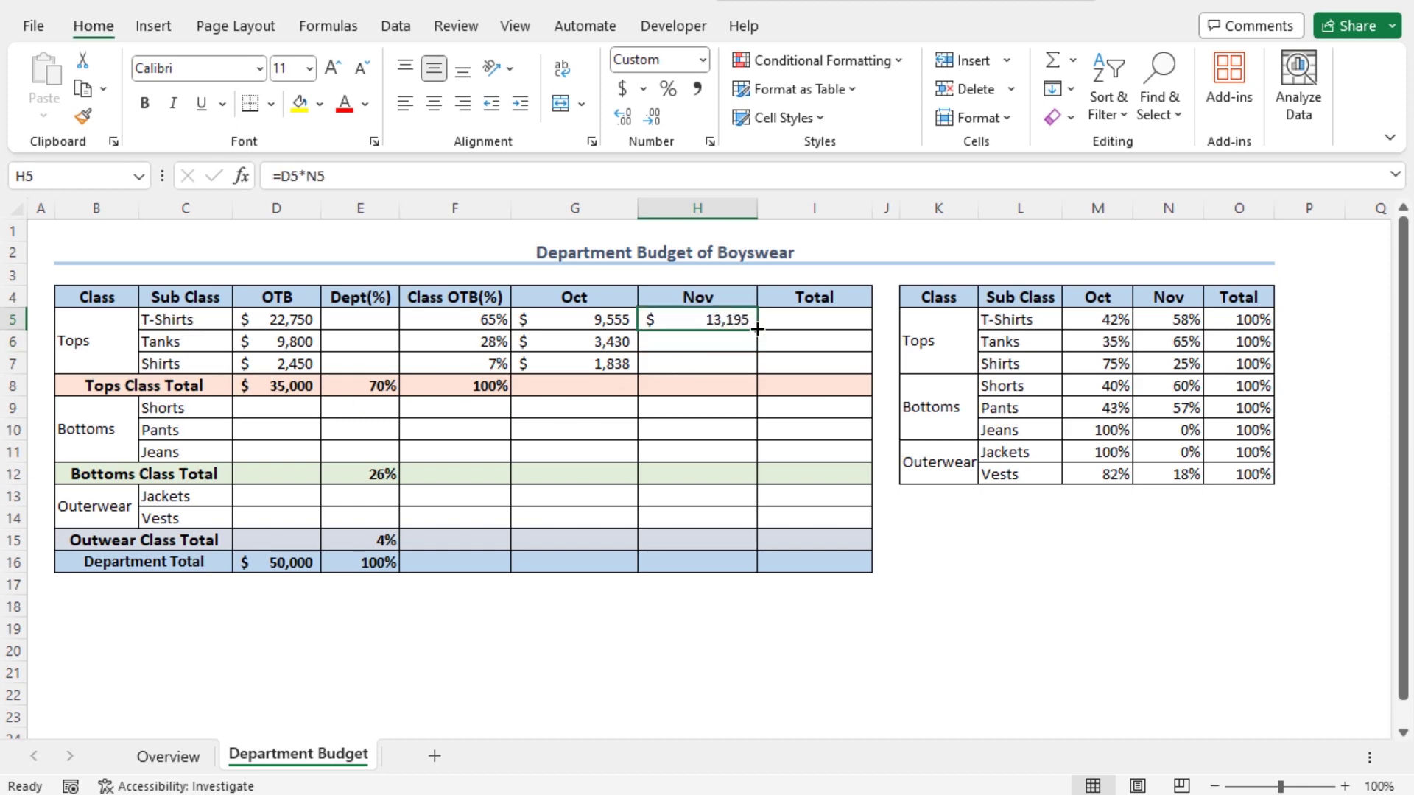
{"action": "left_click_drag", "start_coordinate": [757, 328], "coordinate": [753, 369]}
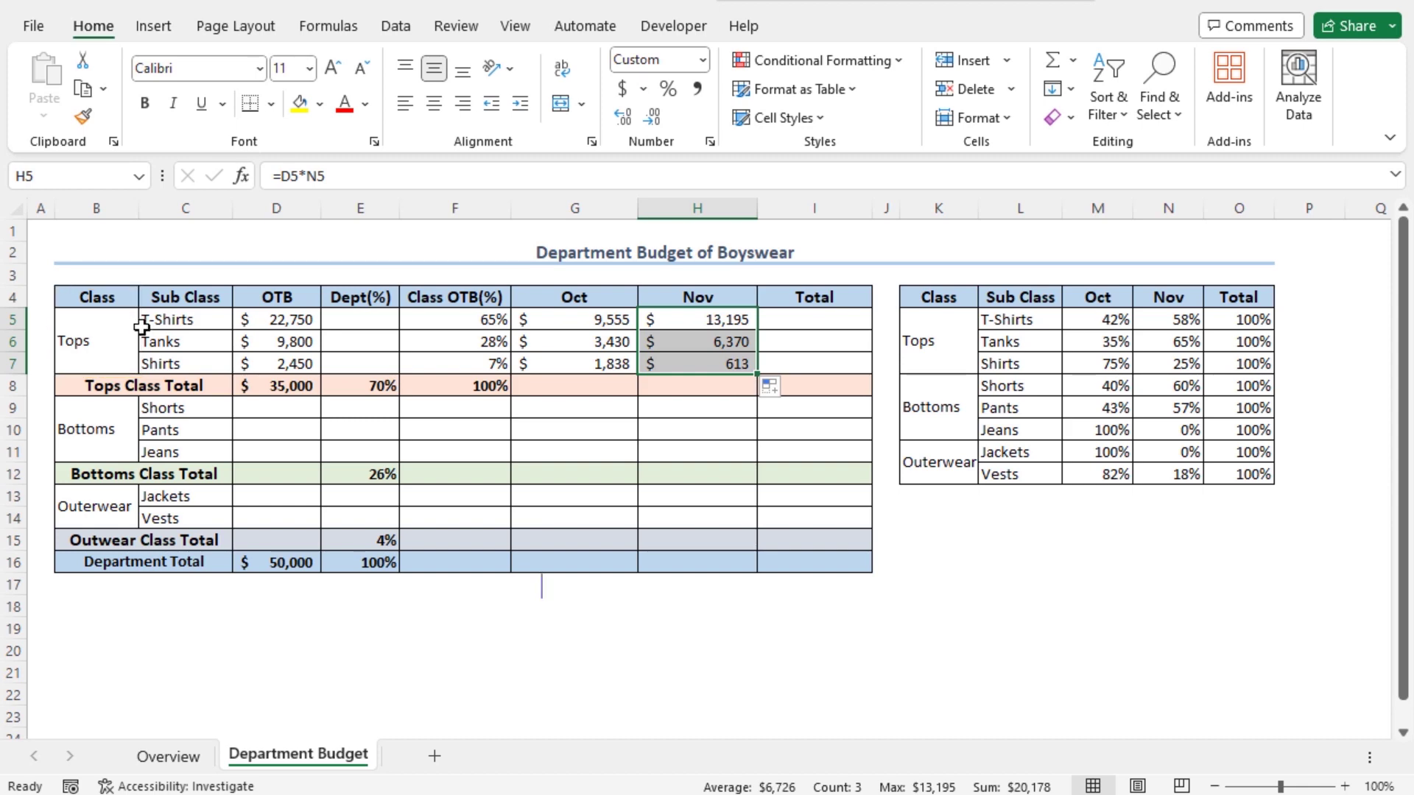
Total the October Tops budget in G8 with =SUM(G5:G7) and copy the formula across to November in H8.
{"action": "left_click", "coordinate": [552, 392]}
{"action": "type", "text": "="}
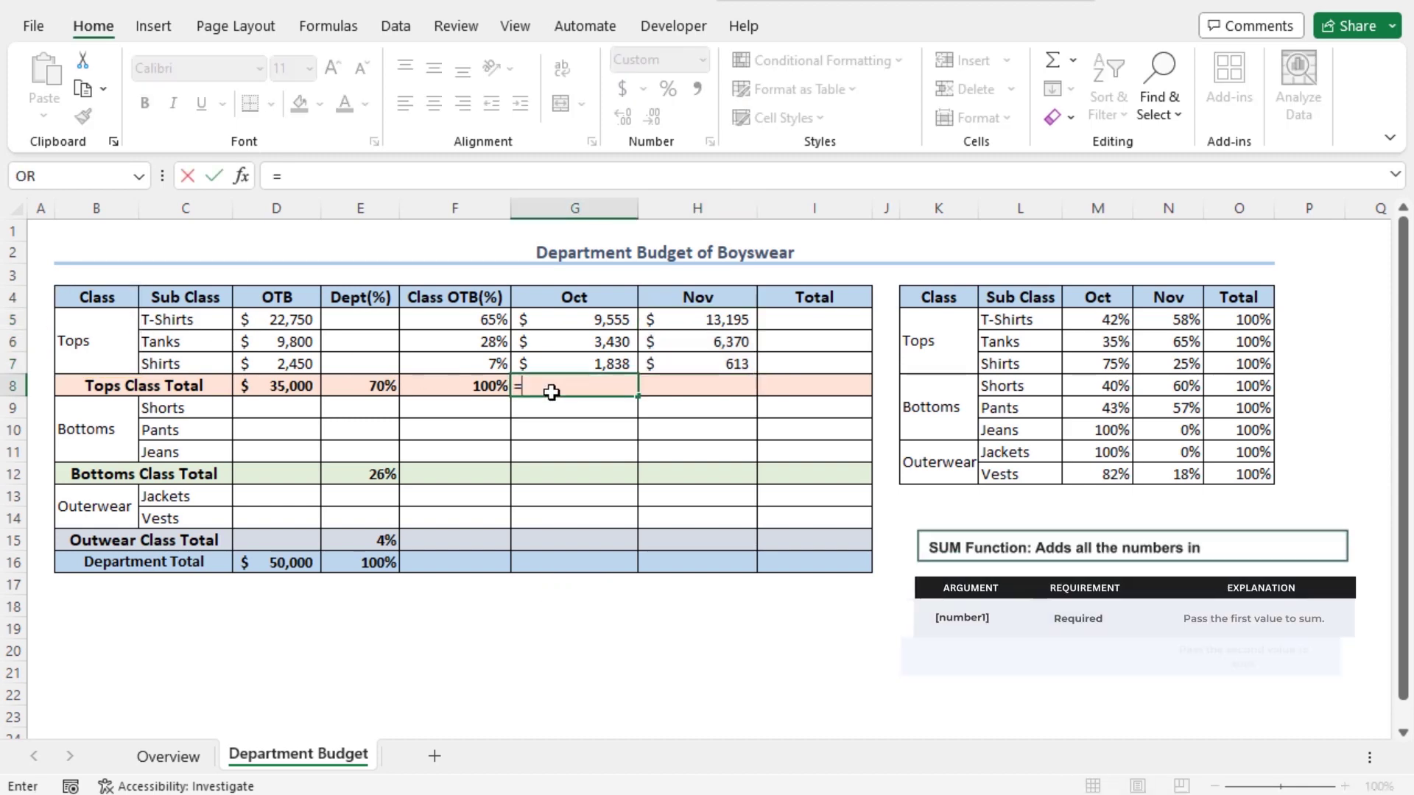
{"action": "type", "text": "sum"}
{"action": "key", "text": "Tab"}
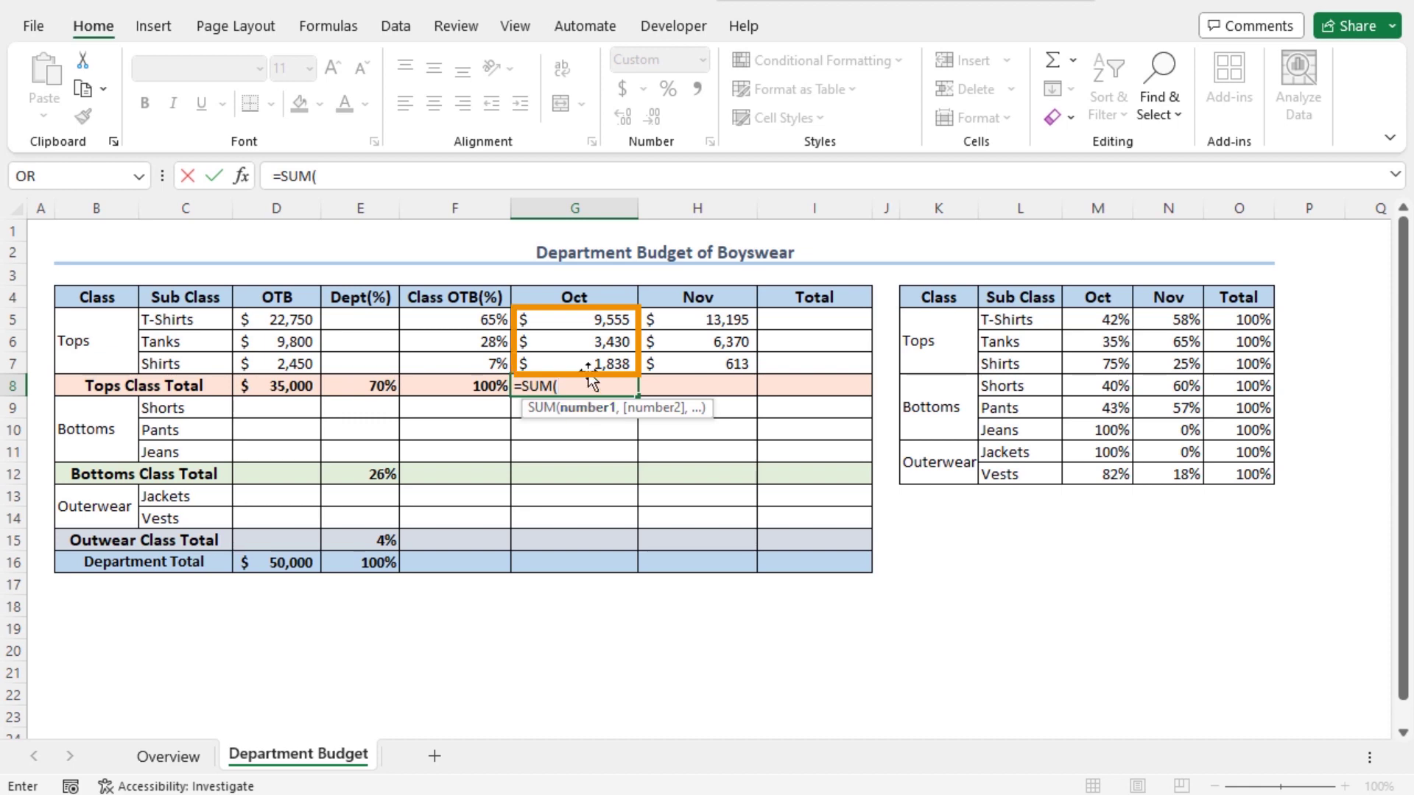
{"action": "left_click", "coordinate": [583, 324]}
{"action": "left_click_drag", "start_coordinate": [584, 331], "coordinate": [583, 359]}
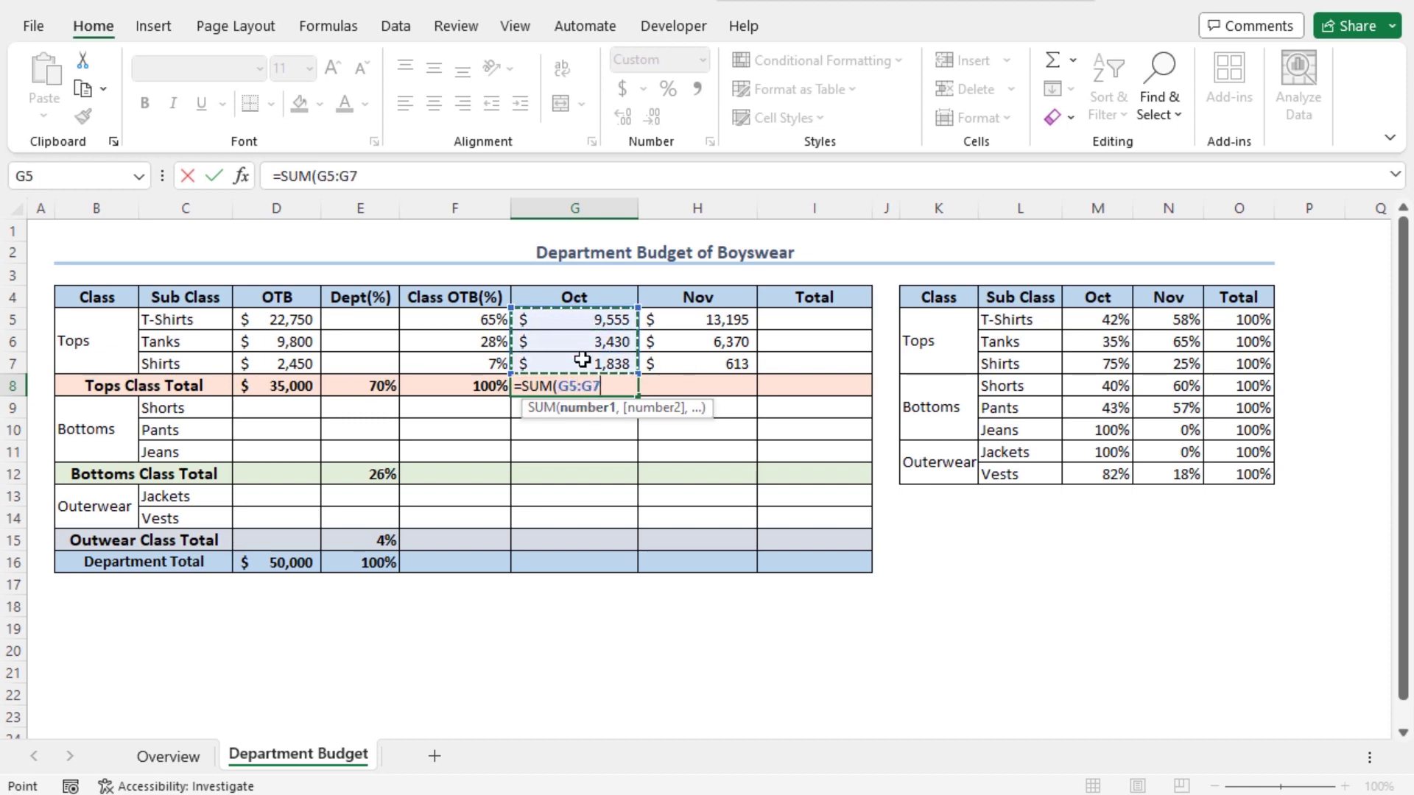
{"action": "key", "text": "Return"}
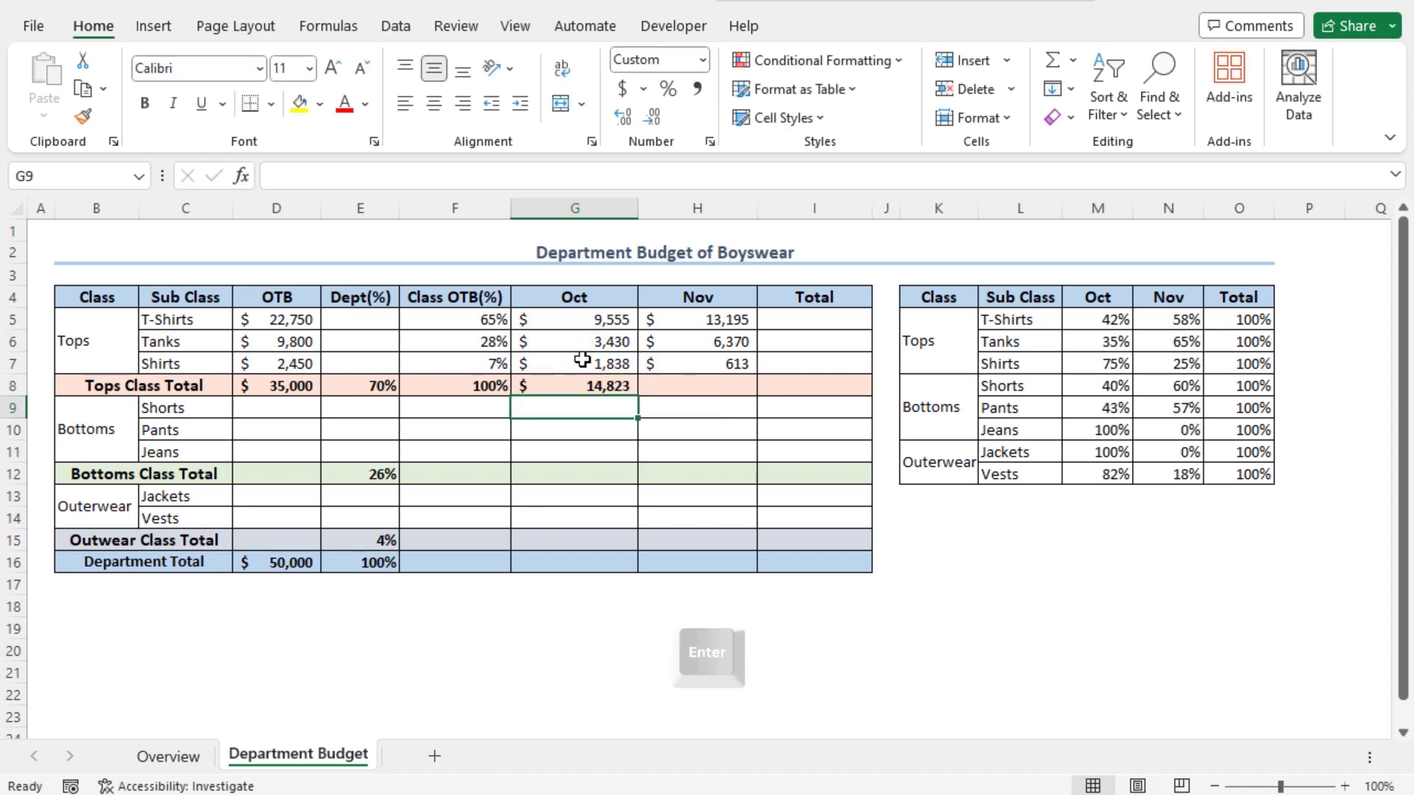
{"action": "left_click", "coordinate": [564, 390]}
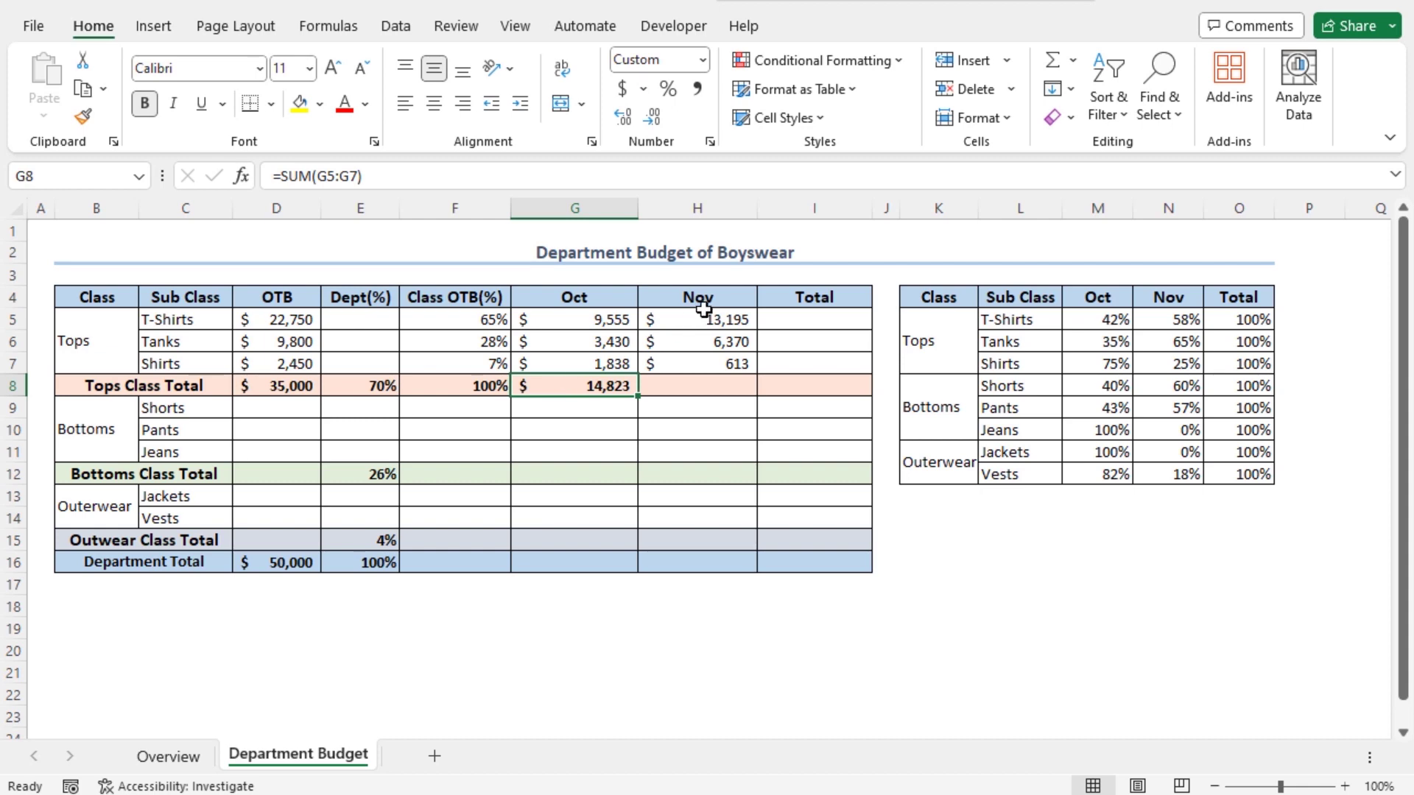
{"action": "left_click_drag", "start_coordinate": [639, 395], "coordinate": [748, 397]}
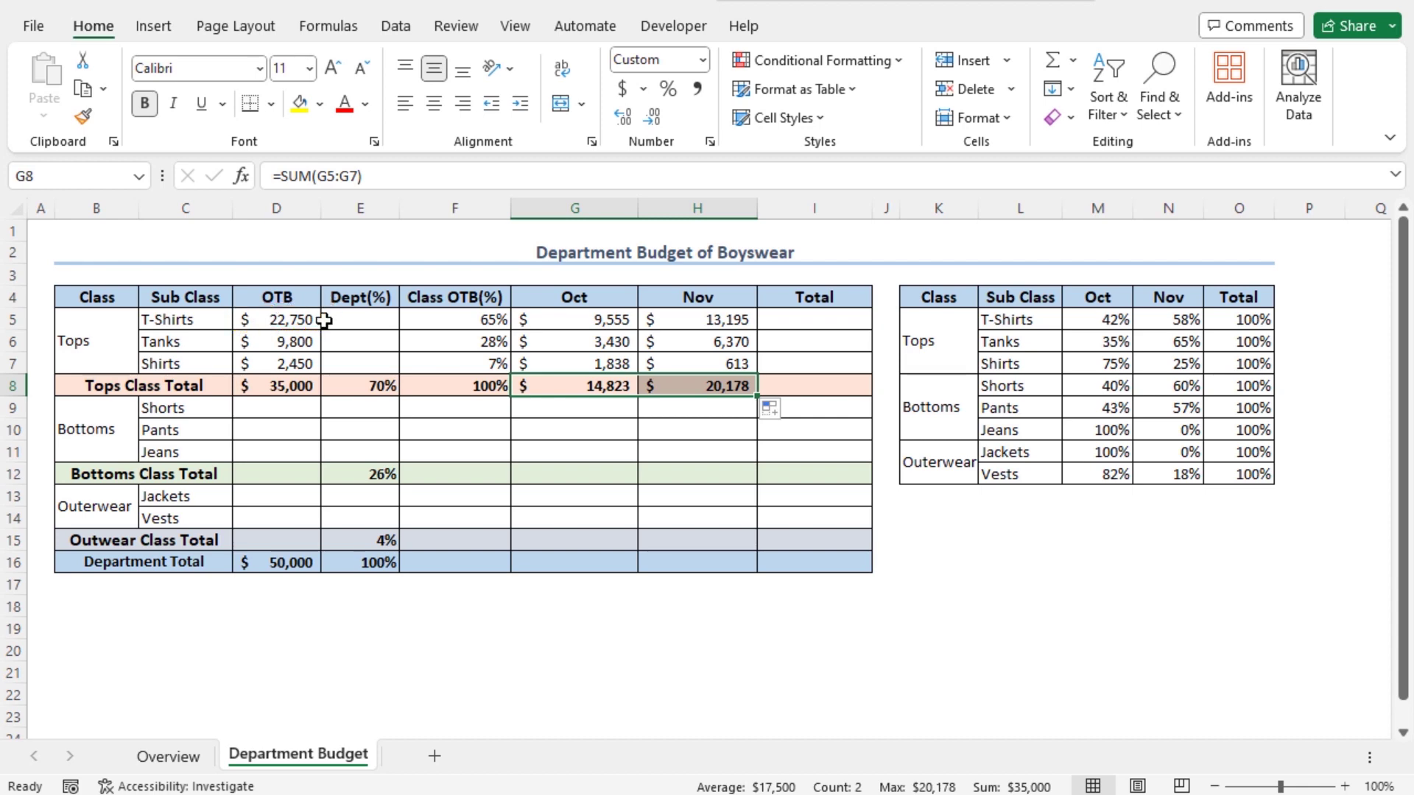
Total the October and November T-Shirts budgets in I5 with =SUM(G5:H5) and fill the formula down to I7.
{"action": "left_click", "coordinate": [793, 325]}
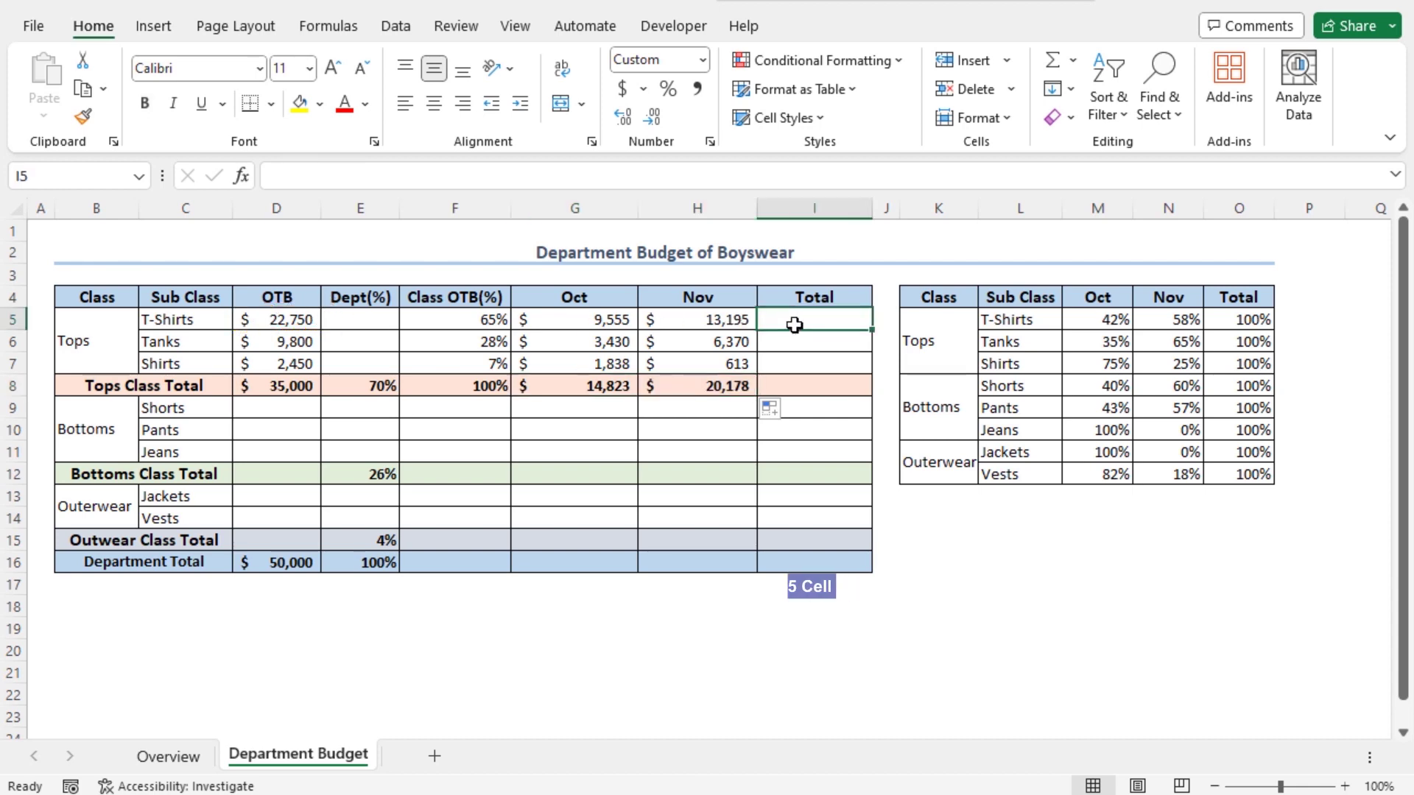
{"action": "type", "text": "="}
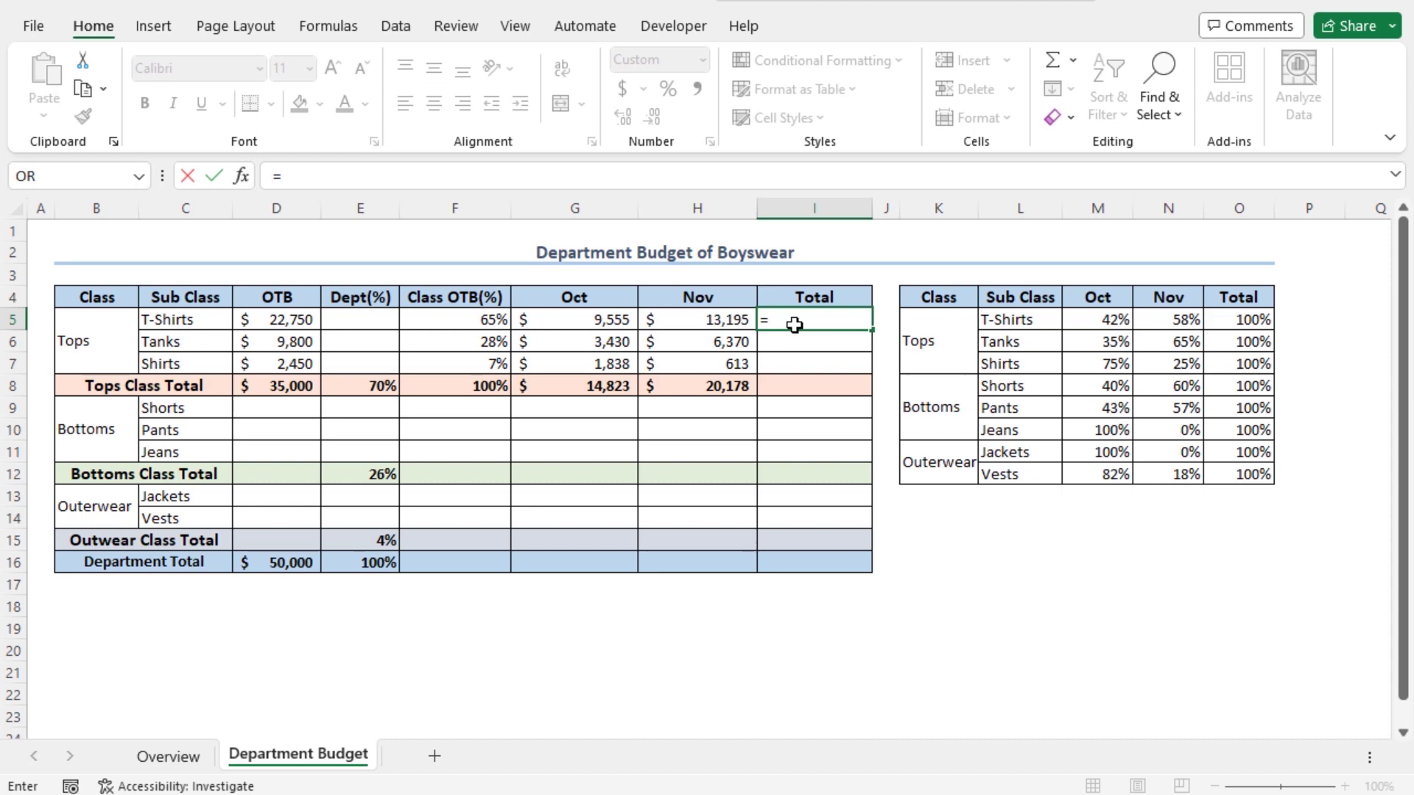
{"action": "type", "text": "s"}
{"action": "key", "text": "Tab"}
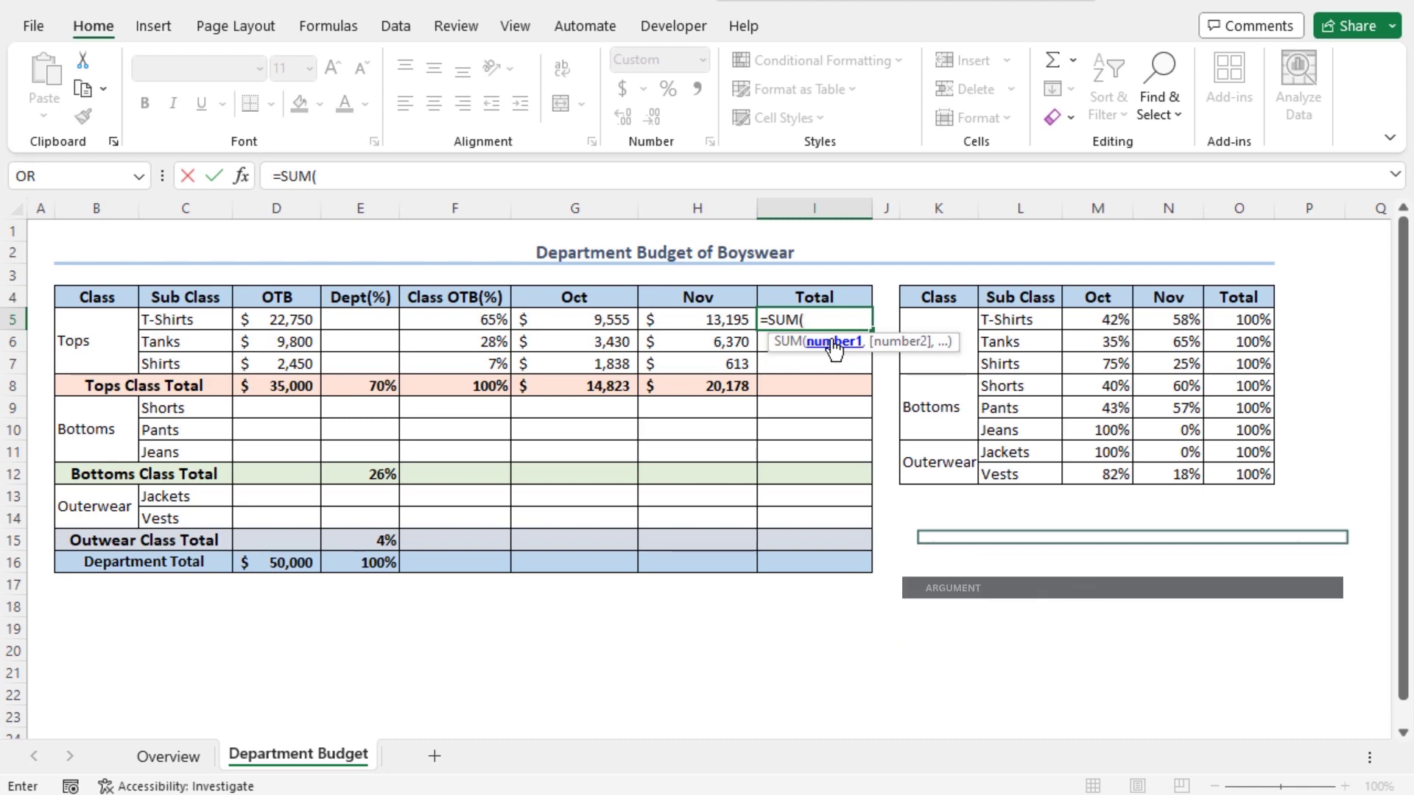
{"action": "left_click_drag", "start_coordinate": [559, 319], "coordinate": [668, 322]}
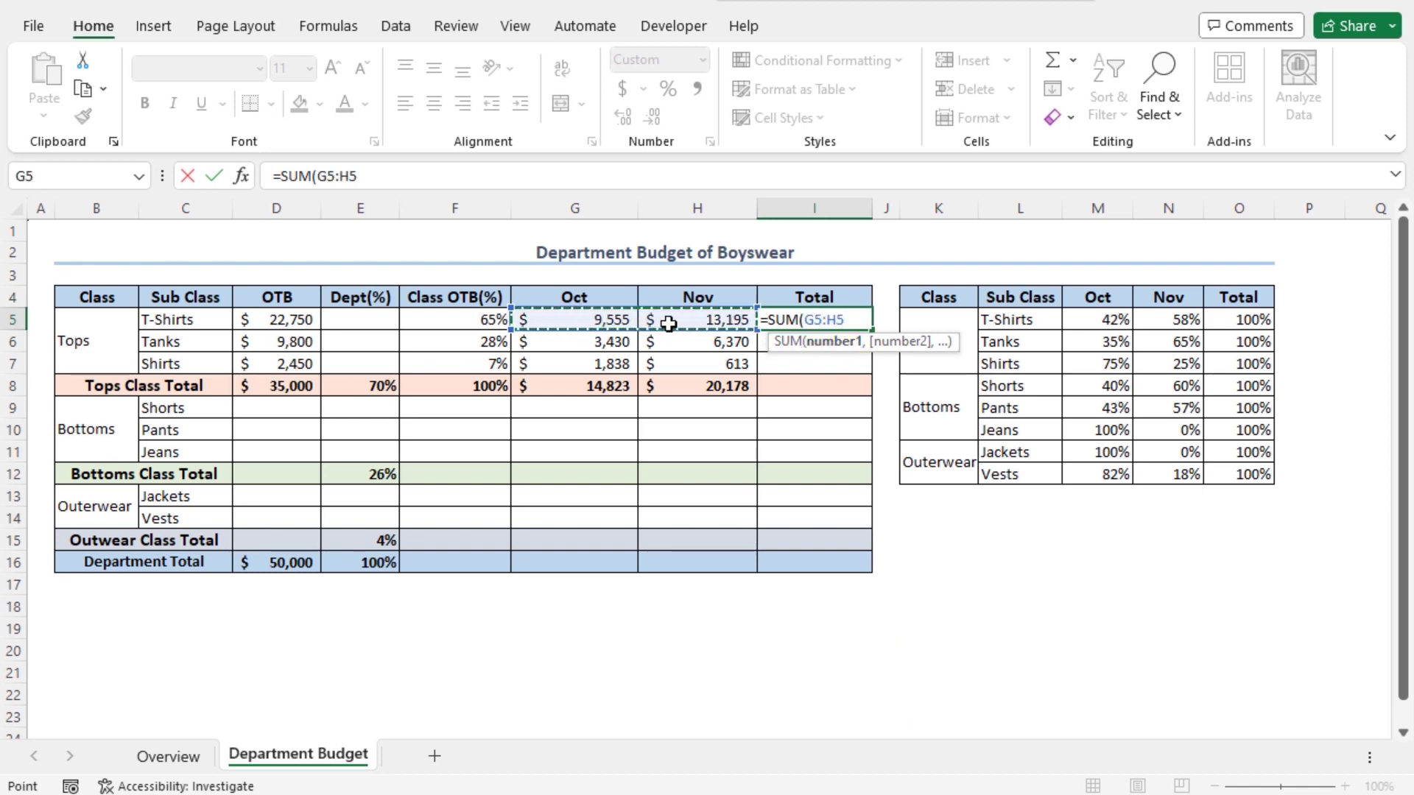
{"action": "key", "text": "Return"}
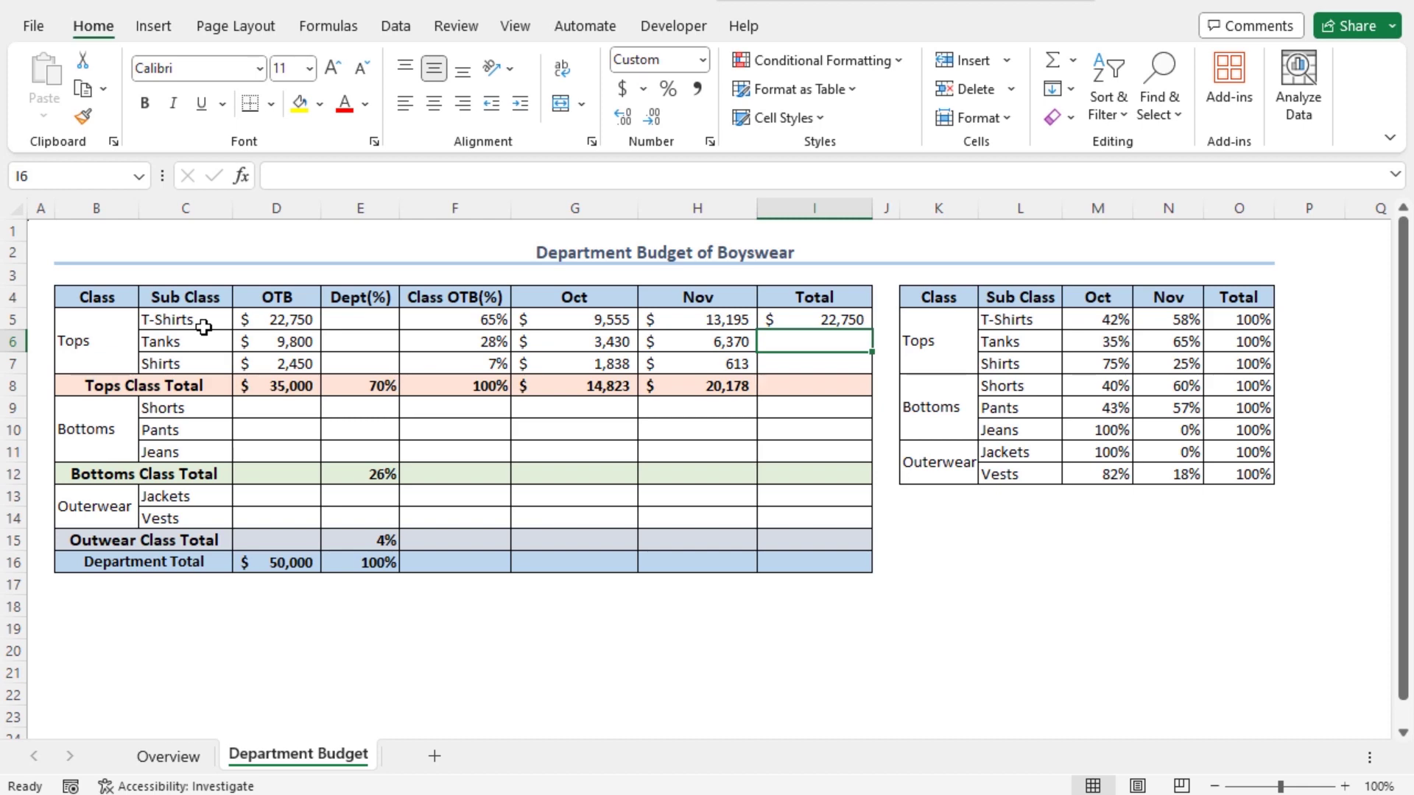
{"action": "left_click", "coordinate": [865, 325]}
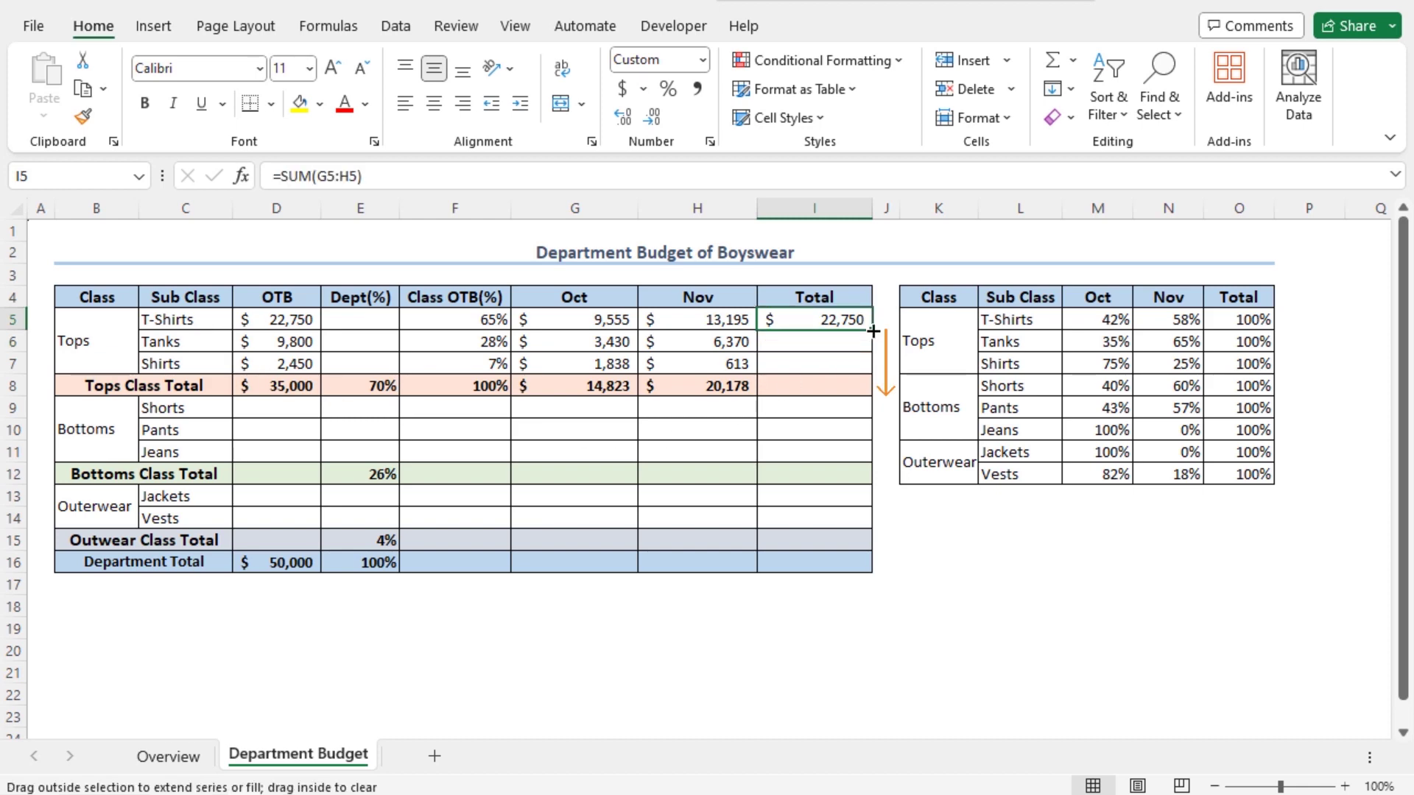
{"action": "left_click_drag", "start_coordinate": [873, 332], "coordinate": [873, 376]}
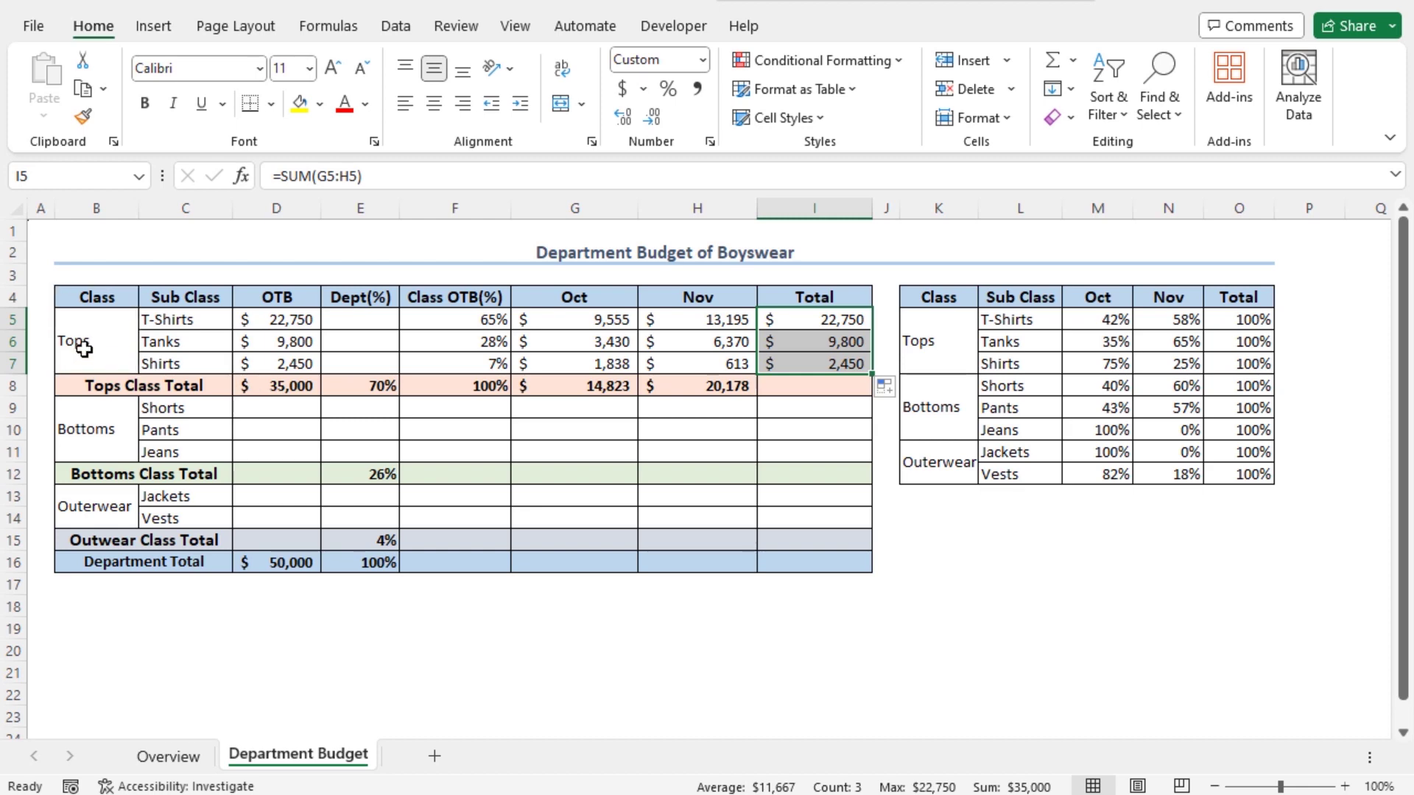
Total the Tops class budget for October and November in I8 with =G8+H8.
{"action": "left_click", "coordinate": [772, 381]}
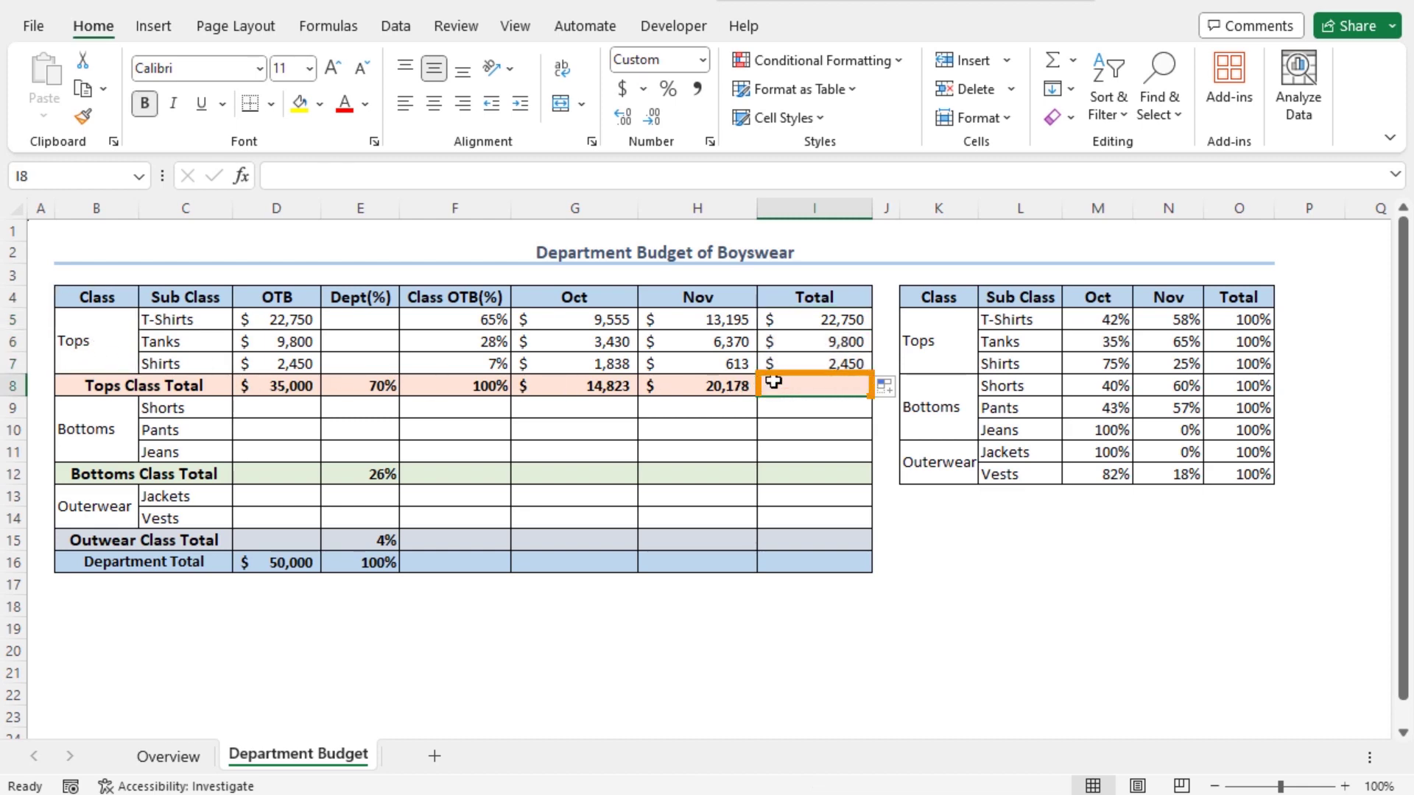
{"action": "type", "text": "="}
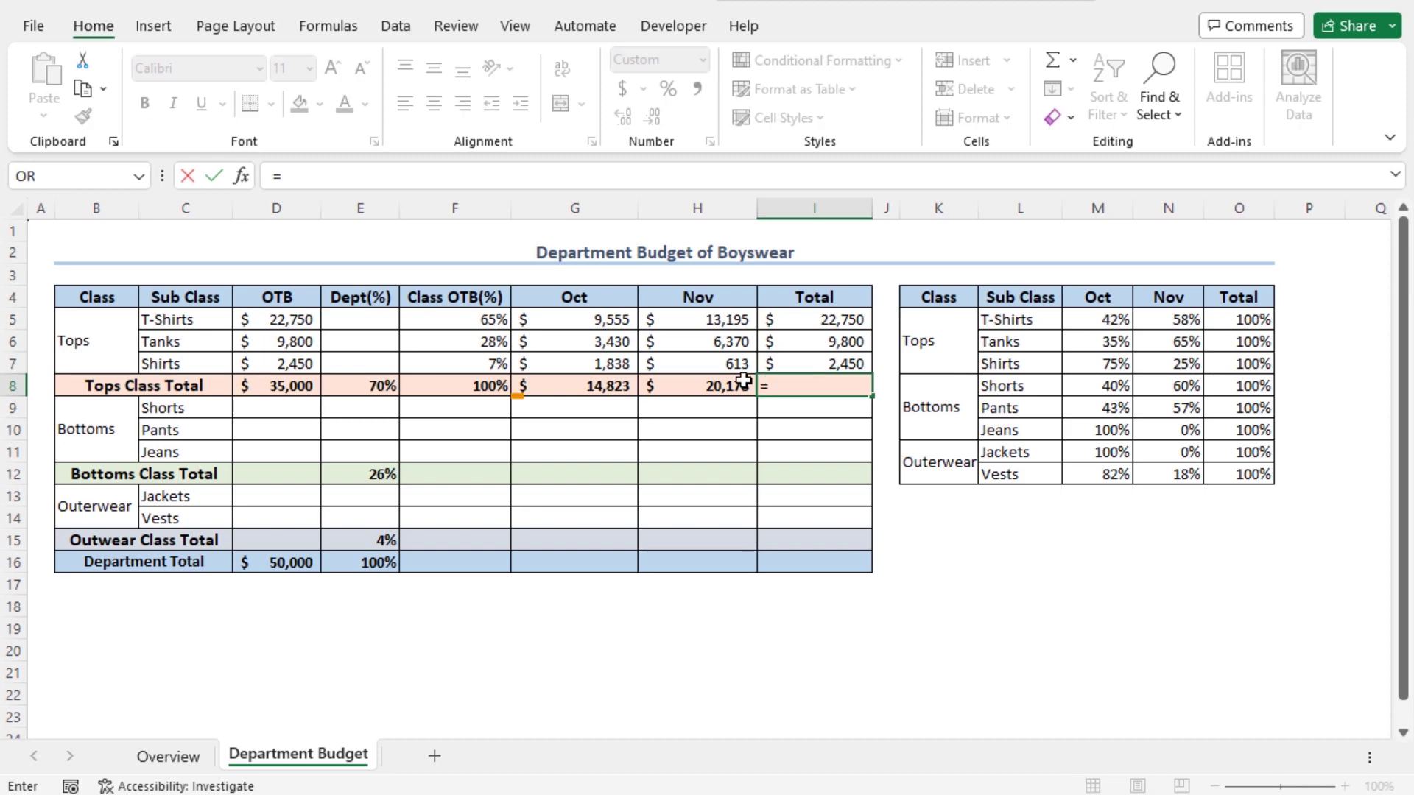
{"action": "left_click", "coordinate": [608, 381]}
{"action": "type", "text": "+"}
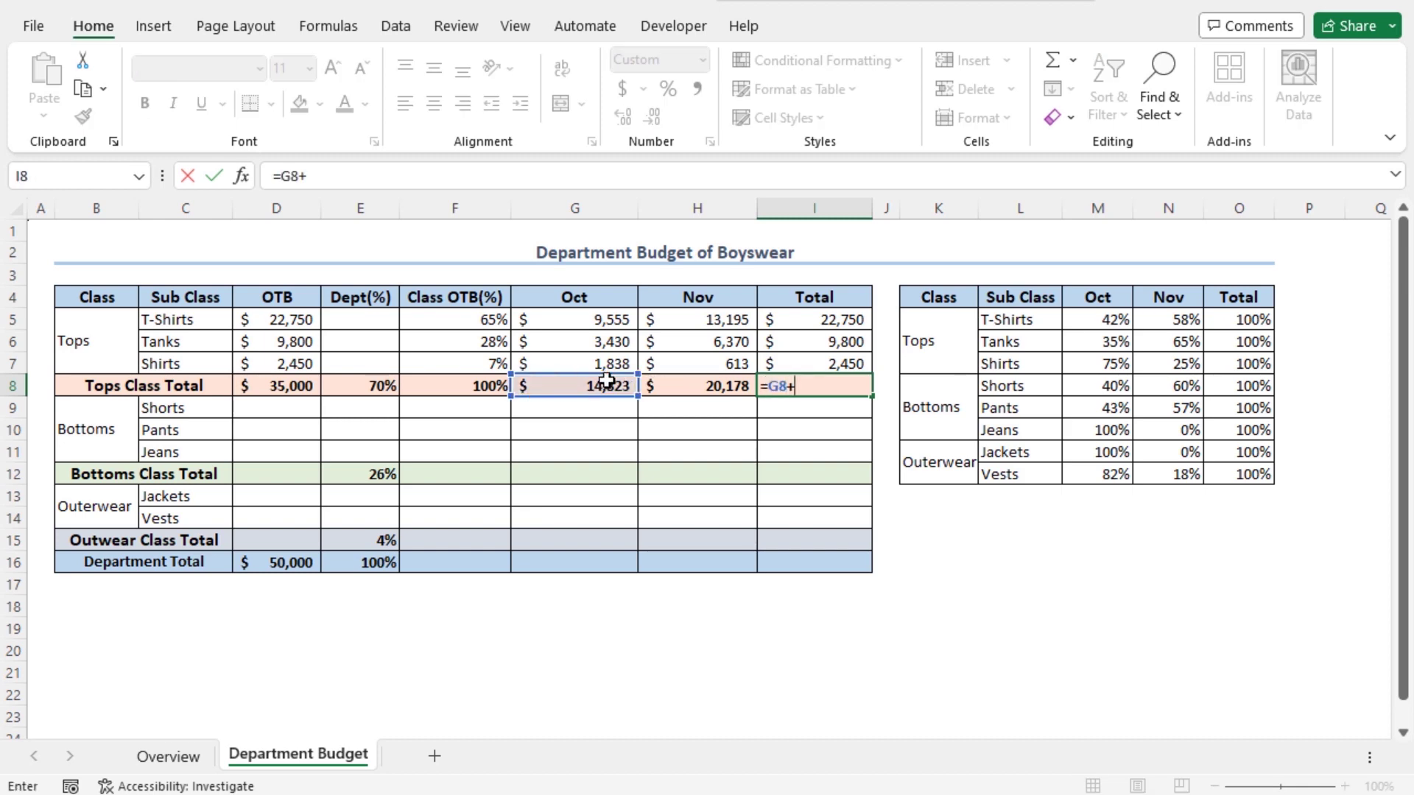
{"action": "left_click", "coordinate": [685, 385]}
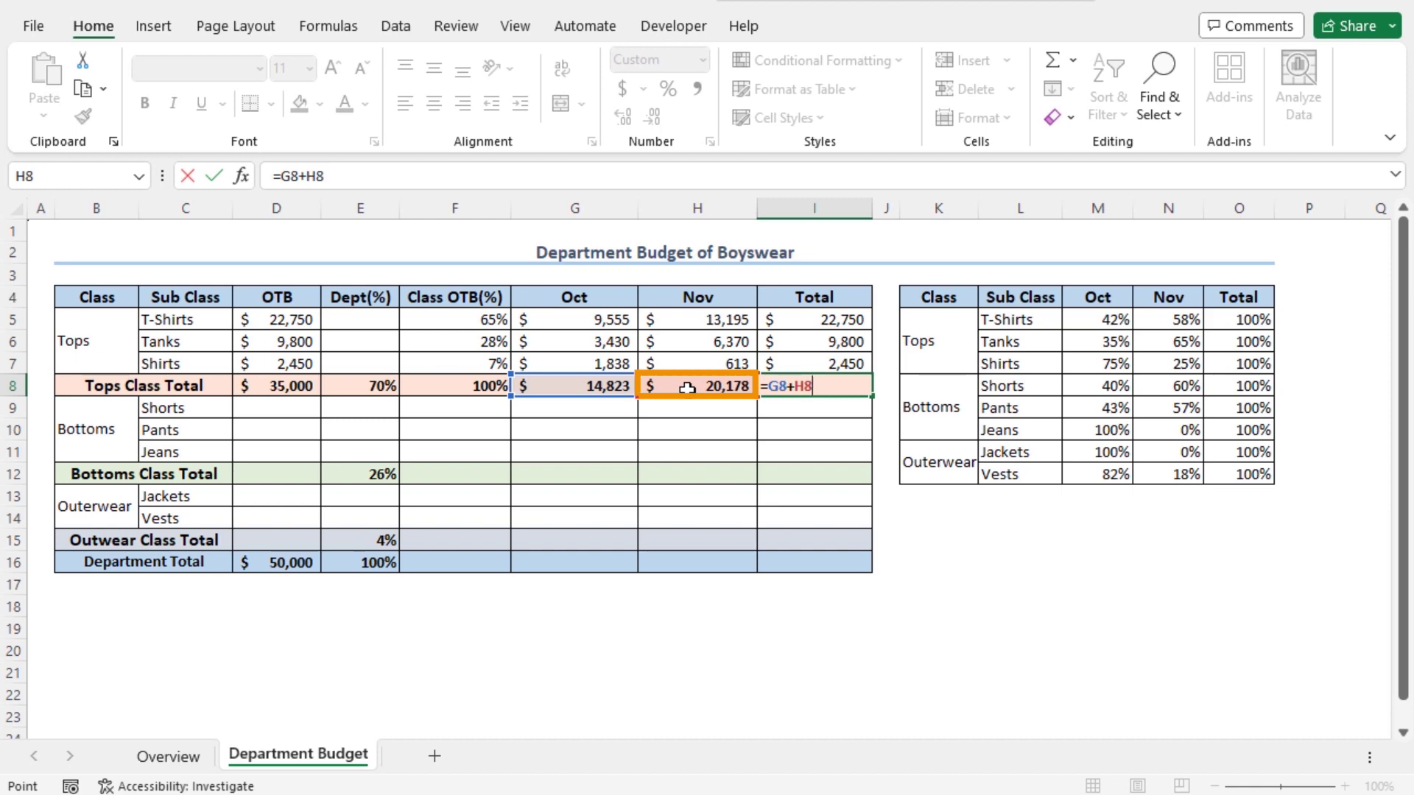
{"action": "key", "text": "Return"}
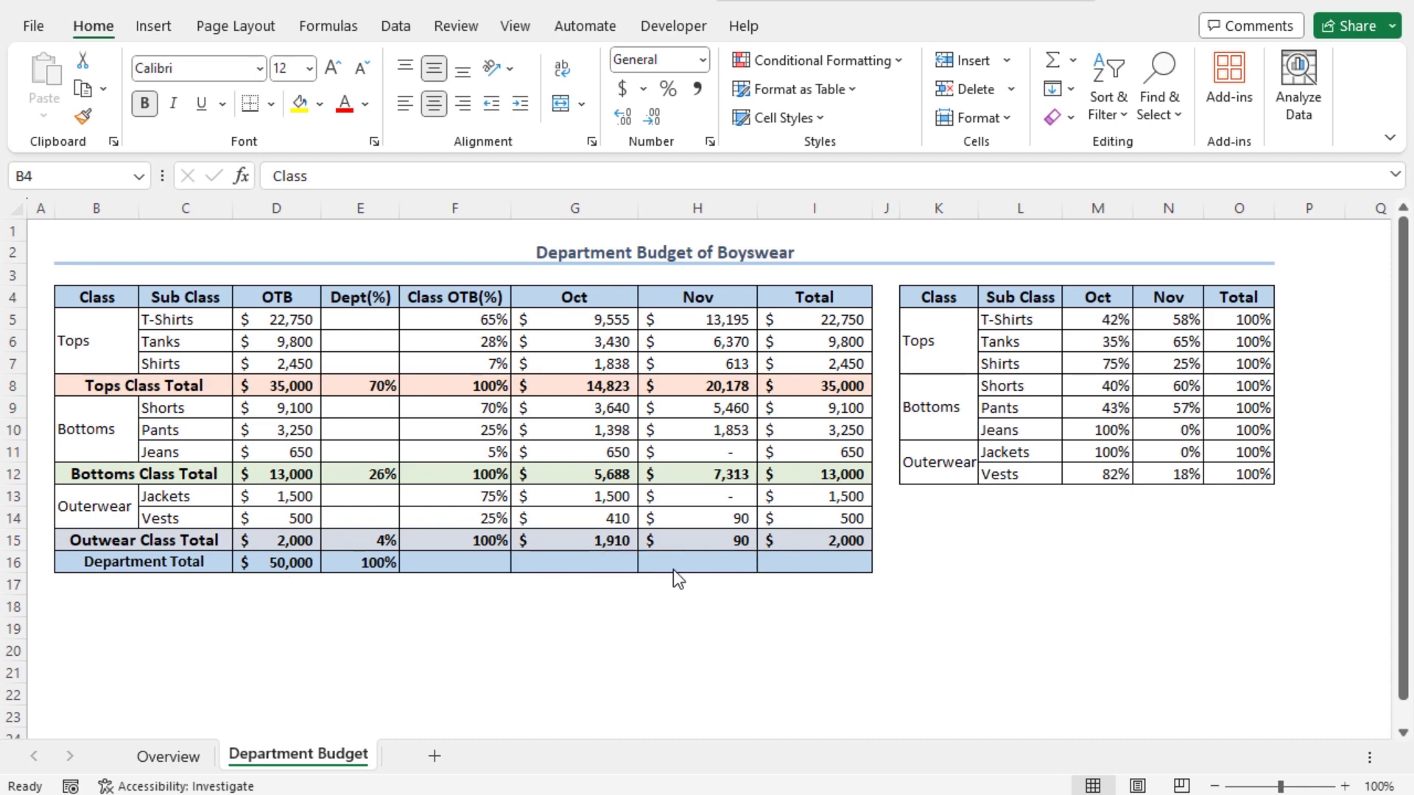
Total the October department budget in G16 with =SUM(G8,G12,G15) and copy the formula across to November in H16.
{"action": "left_click", "coordinate": [597, 560]}
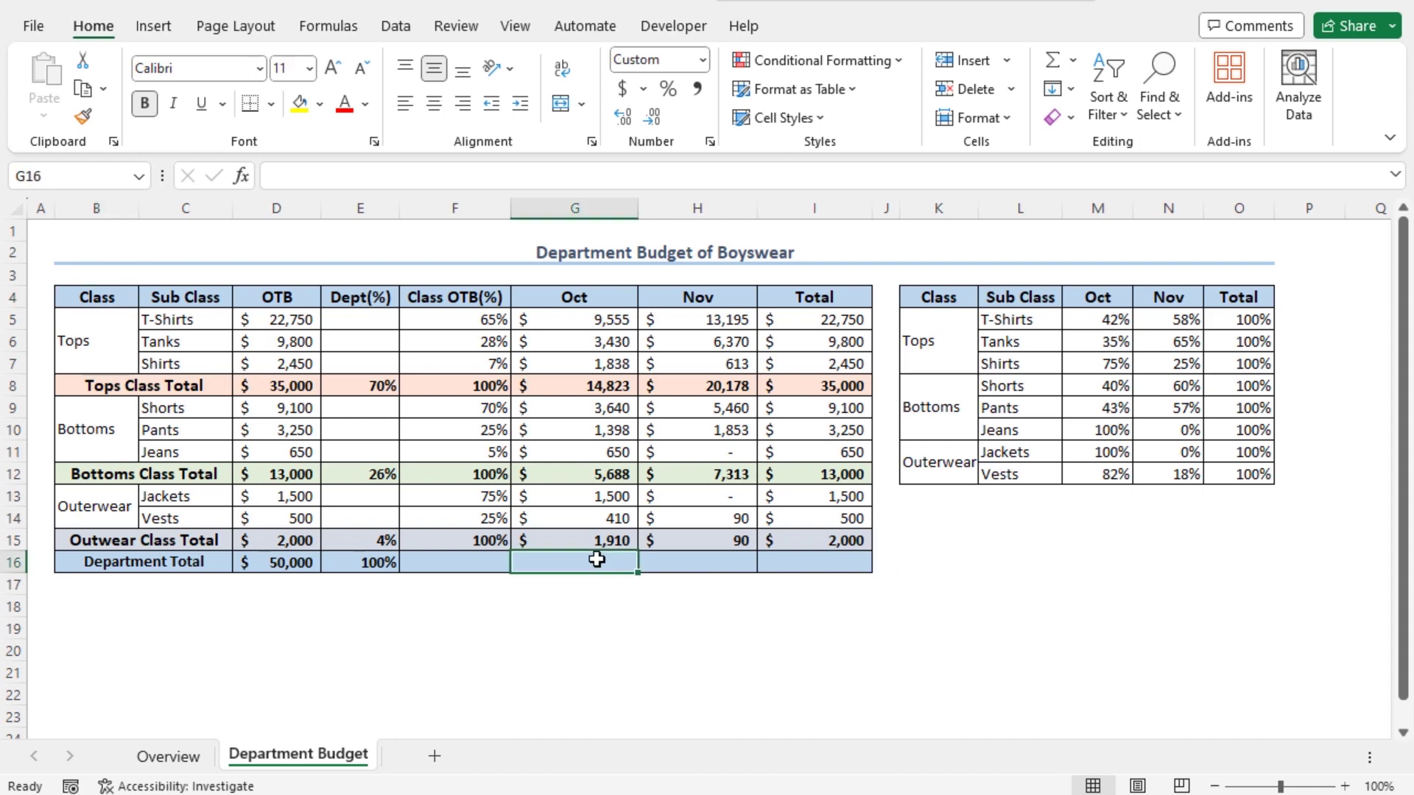
{"action": "type", "text": "="}
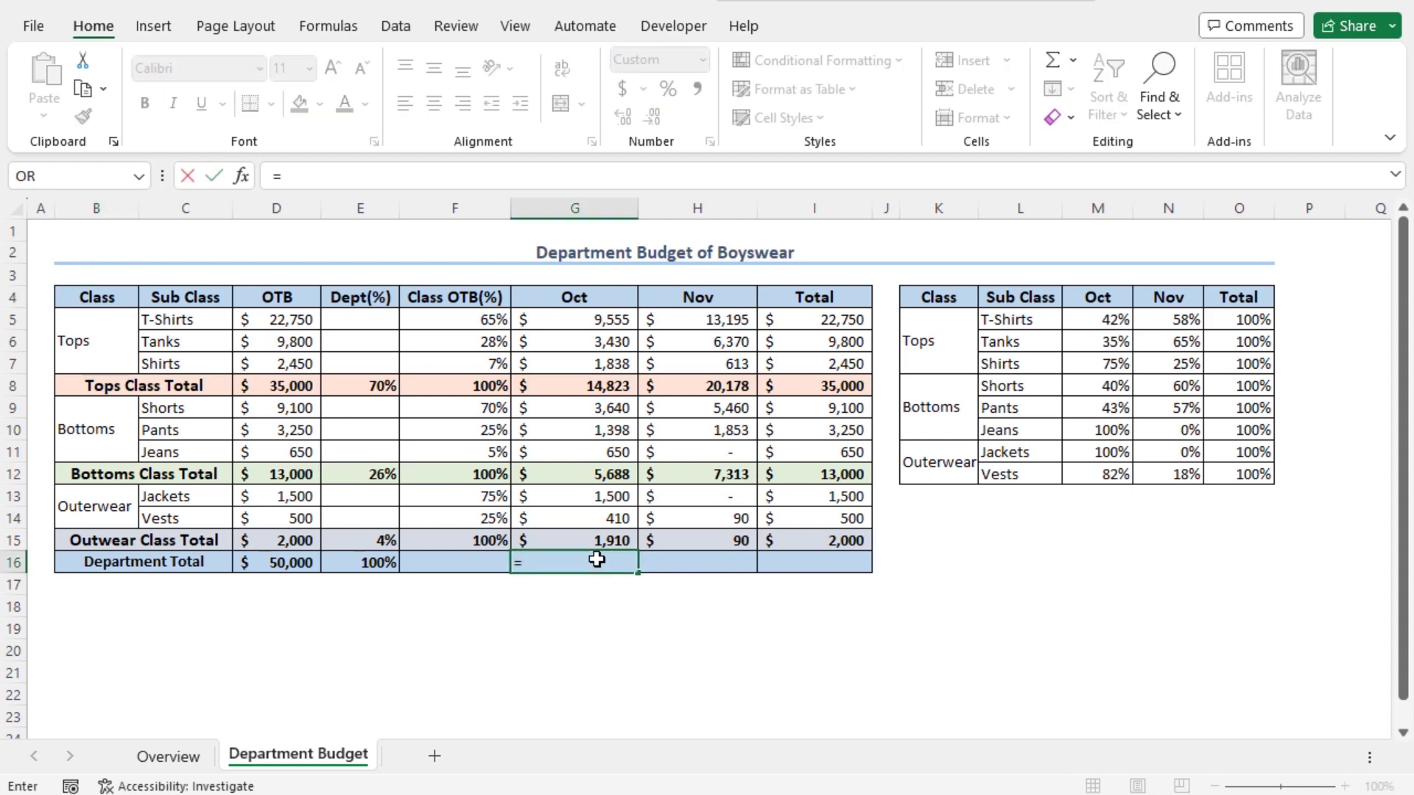
{"action": "type", "text": "SUM("}
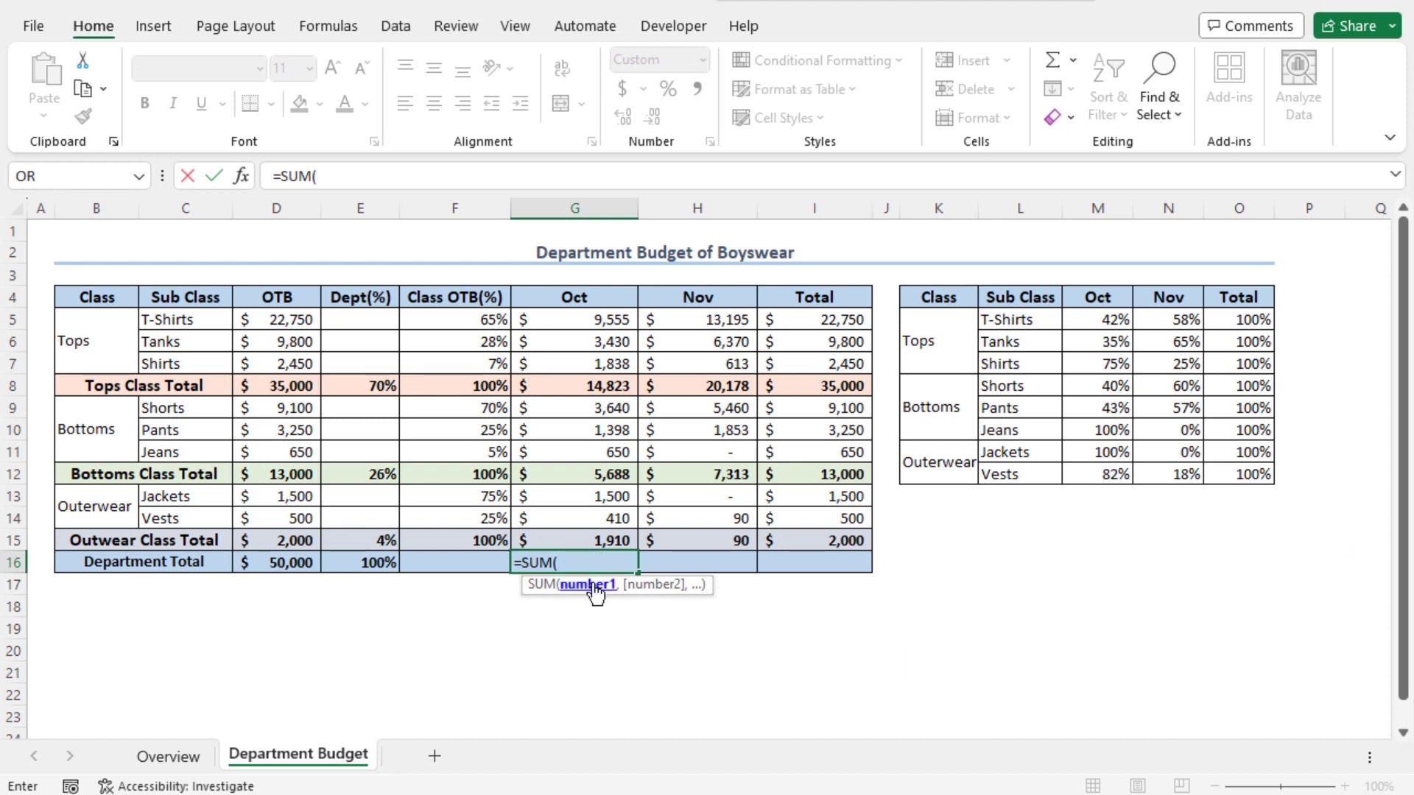
{"action": "left_click", "coordinate": [578, 386]}
{"action": "type", "text": ","}
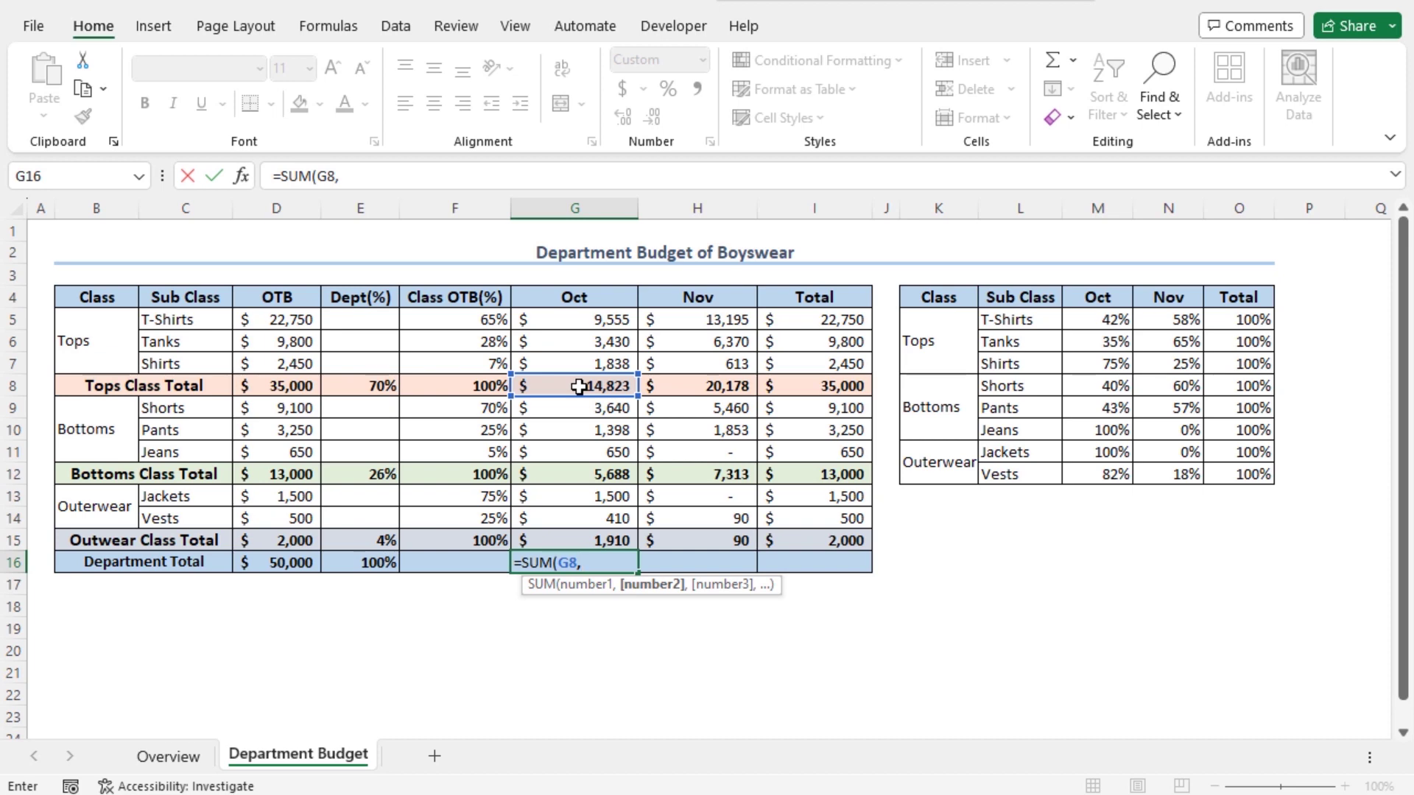
{"action": "left_click", "coordinate": [592, 474]}
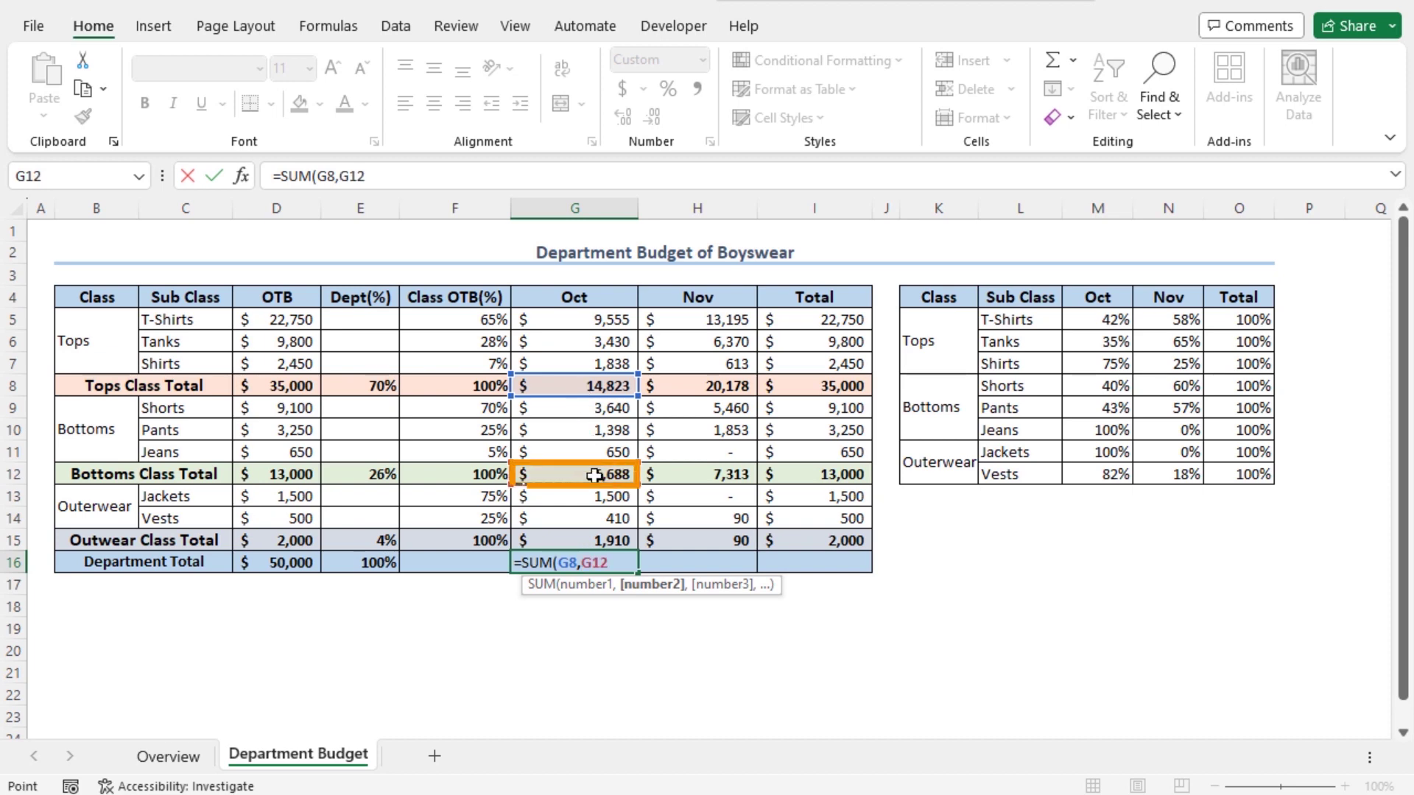
{"action": "type", "text": ","}
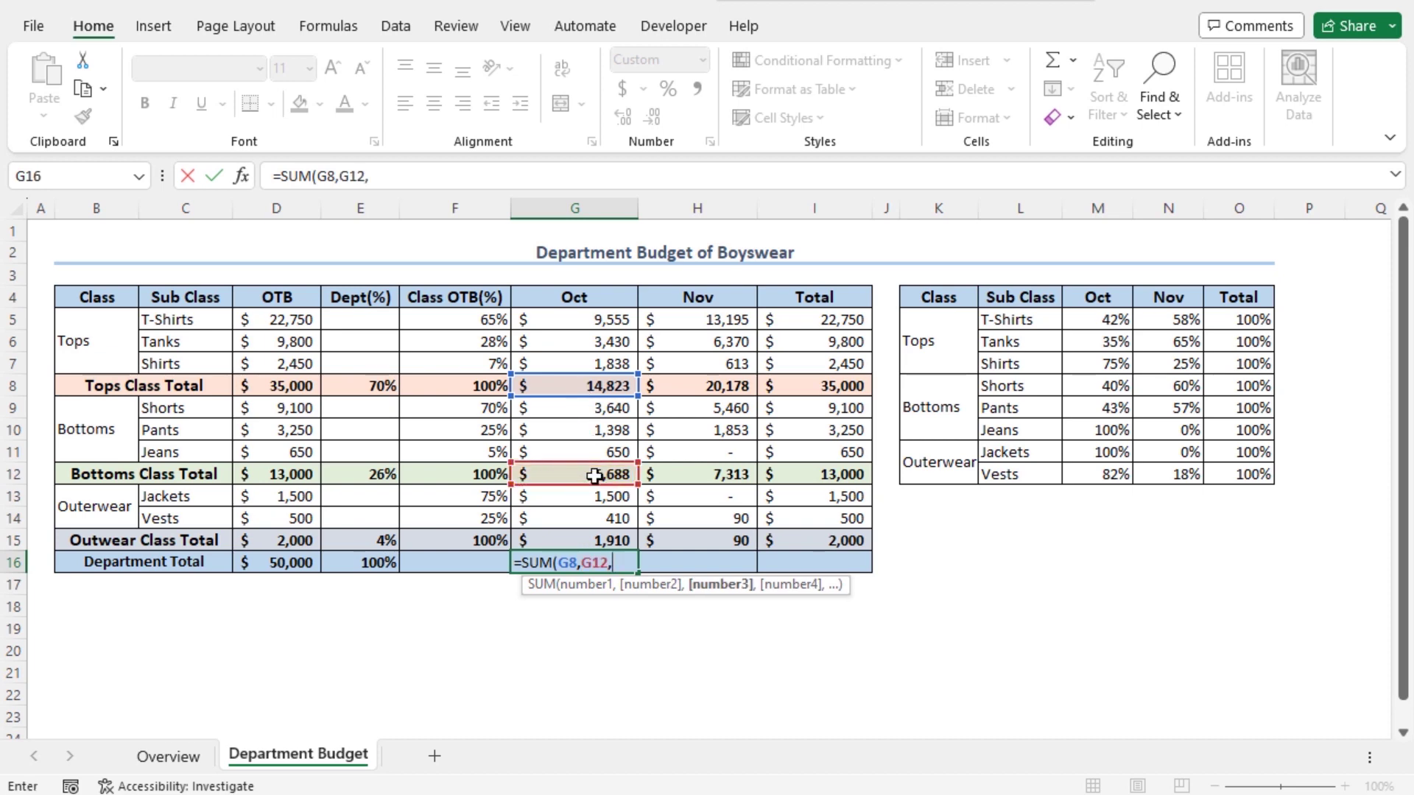
{"action": "left_click", "coordinate": [583, 540]}
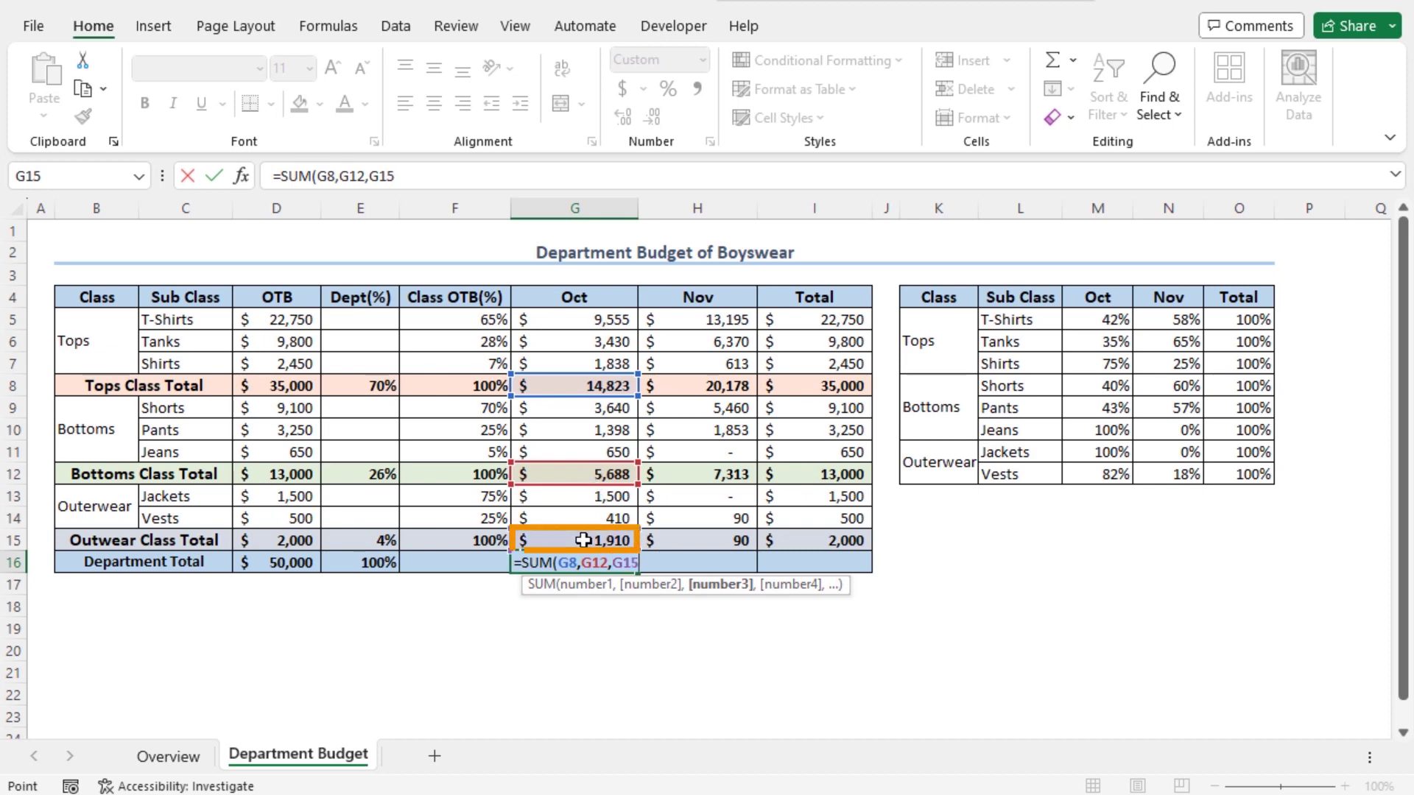
{"action": "key", "text": "Return"}
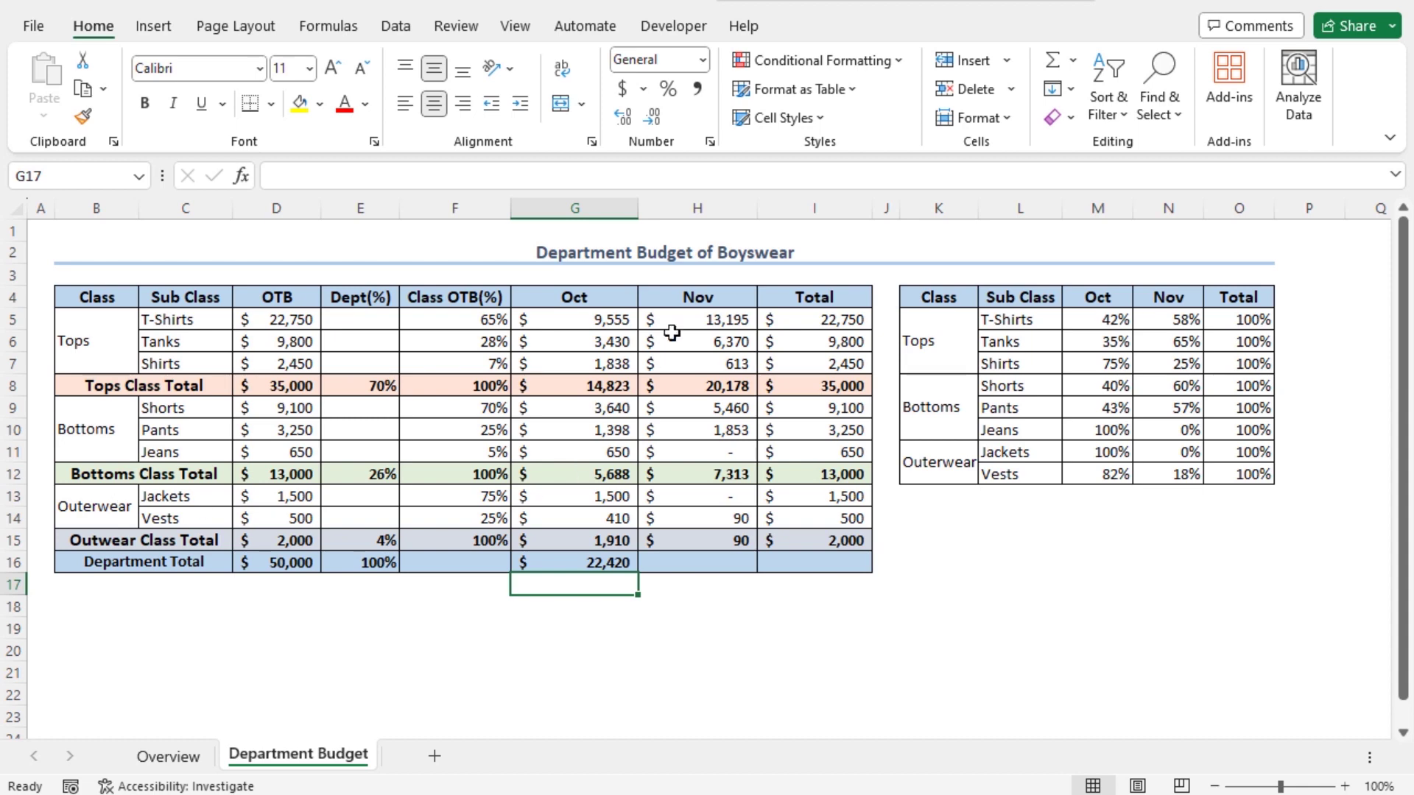
{"action": "left_click", "coordinate": [563, 563]}
{"action": "left_click_drag", "start_coordinate": [637, 573], "coordinate": [739, 575]}
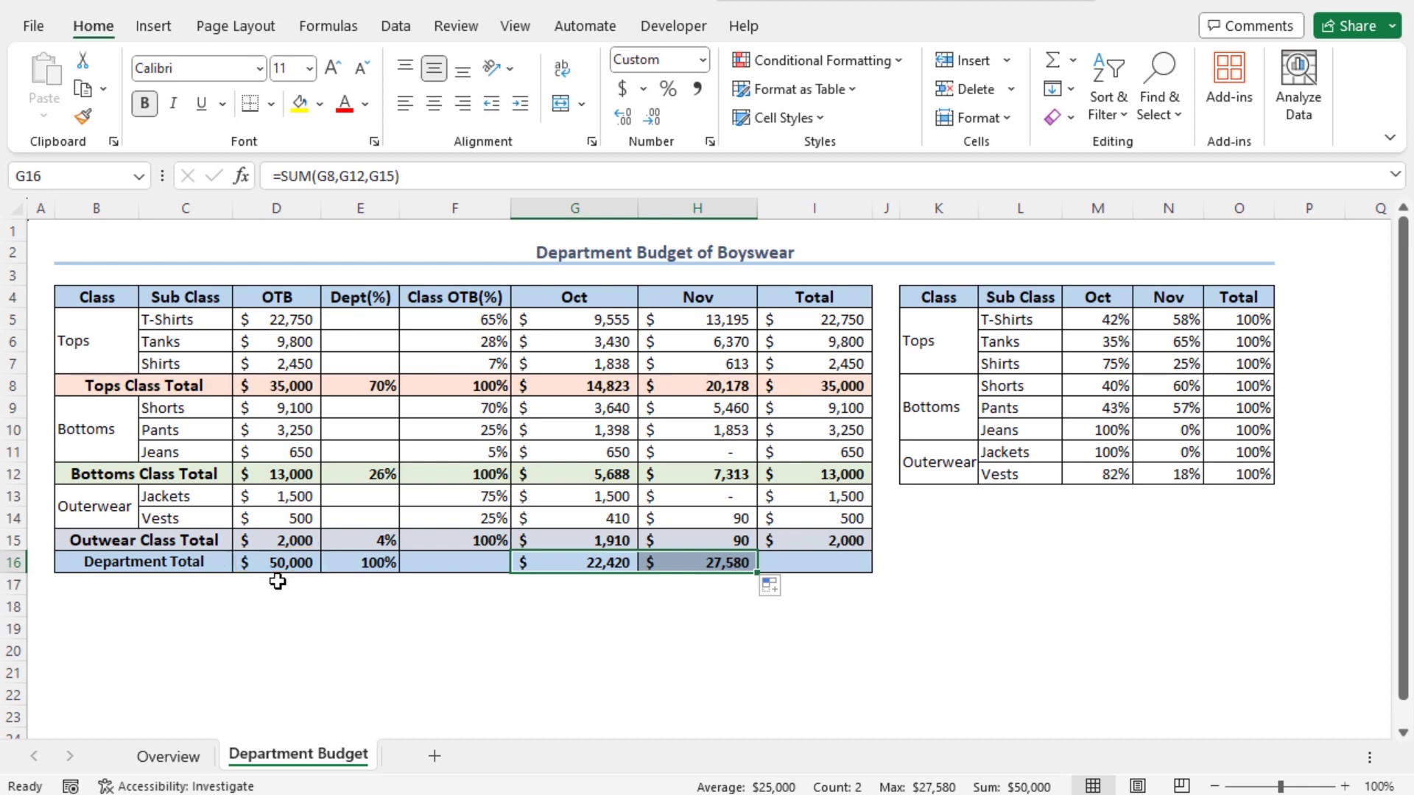
Add the October and November department totals in I16 with =G16+H16.
{"action": "left_click", "coordinate": [797, 559]}
{"action": "type", "text": "="}
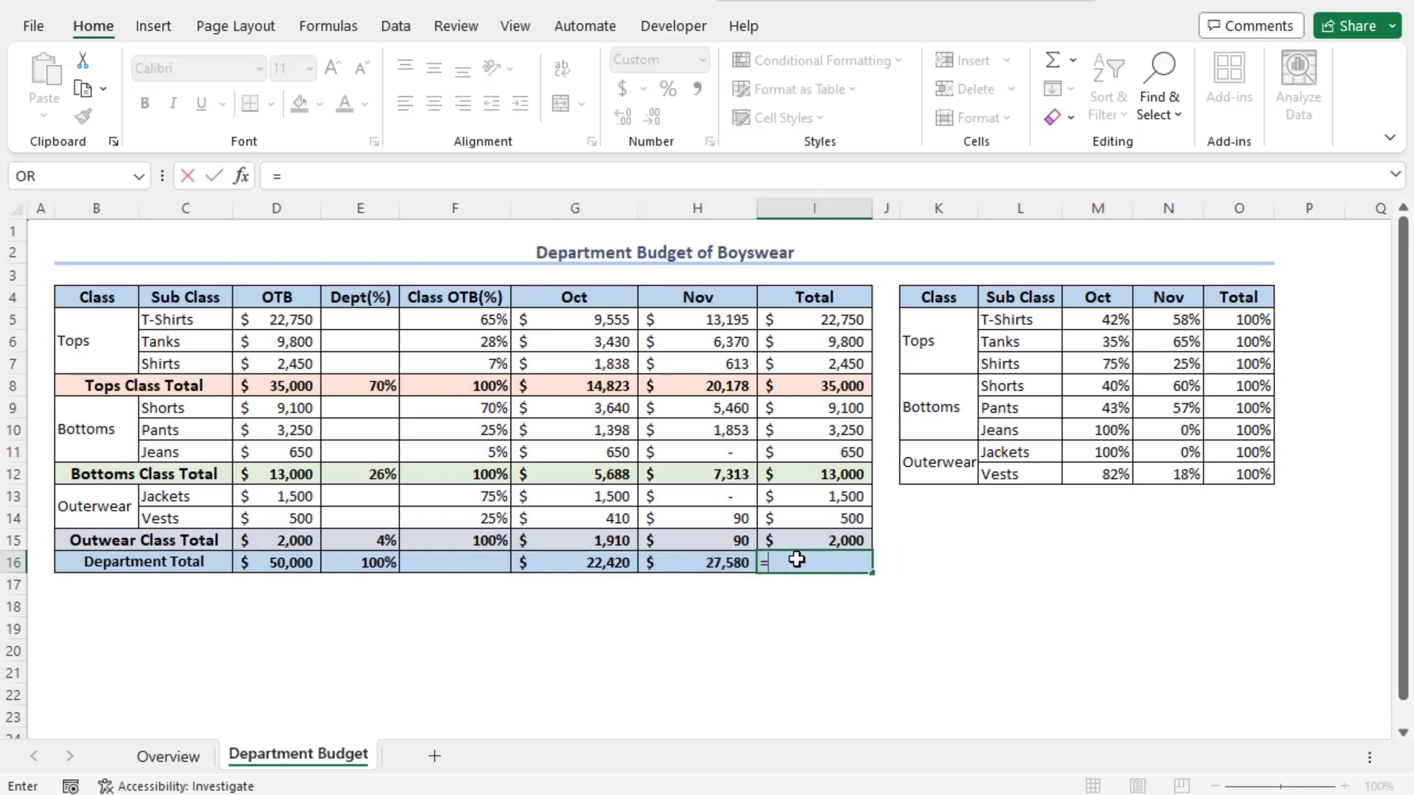
{"action": "left_click", "coordinate": [611, 563]}
{"action": "type", "text": "+"}
{"action": "left_click", "coordinate": [662, 561]}
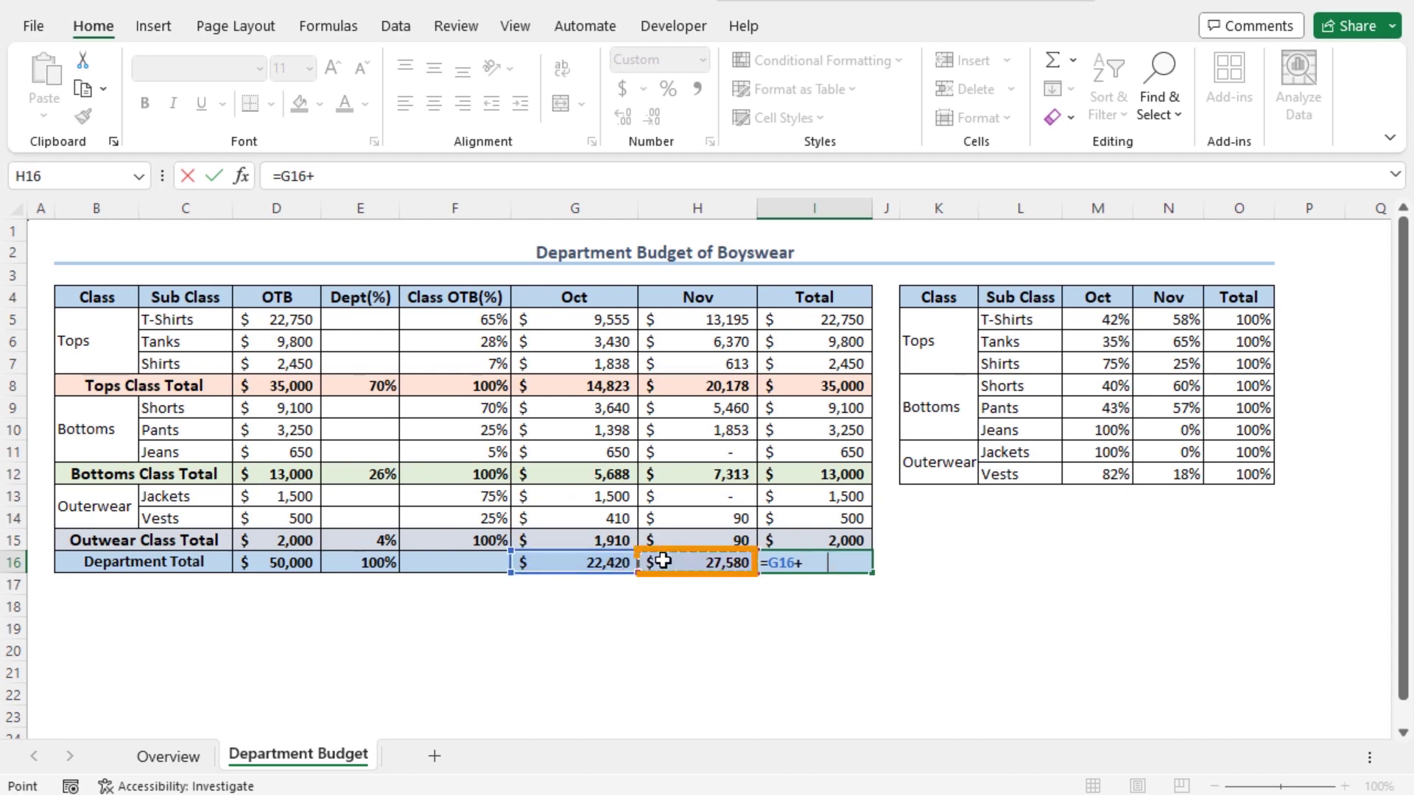
{"action": "key", "text": "Return"}
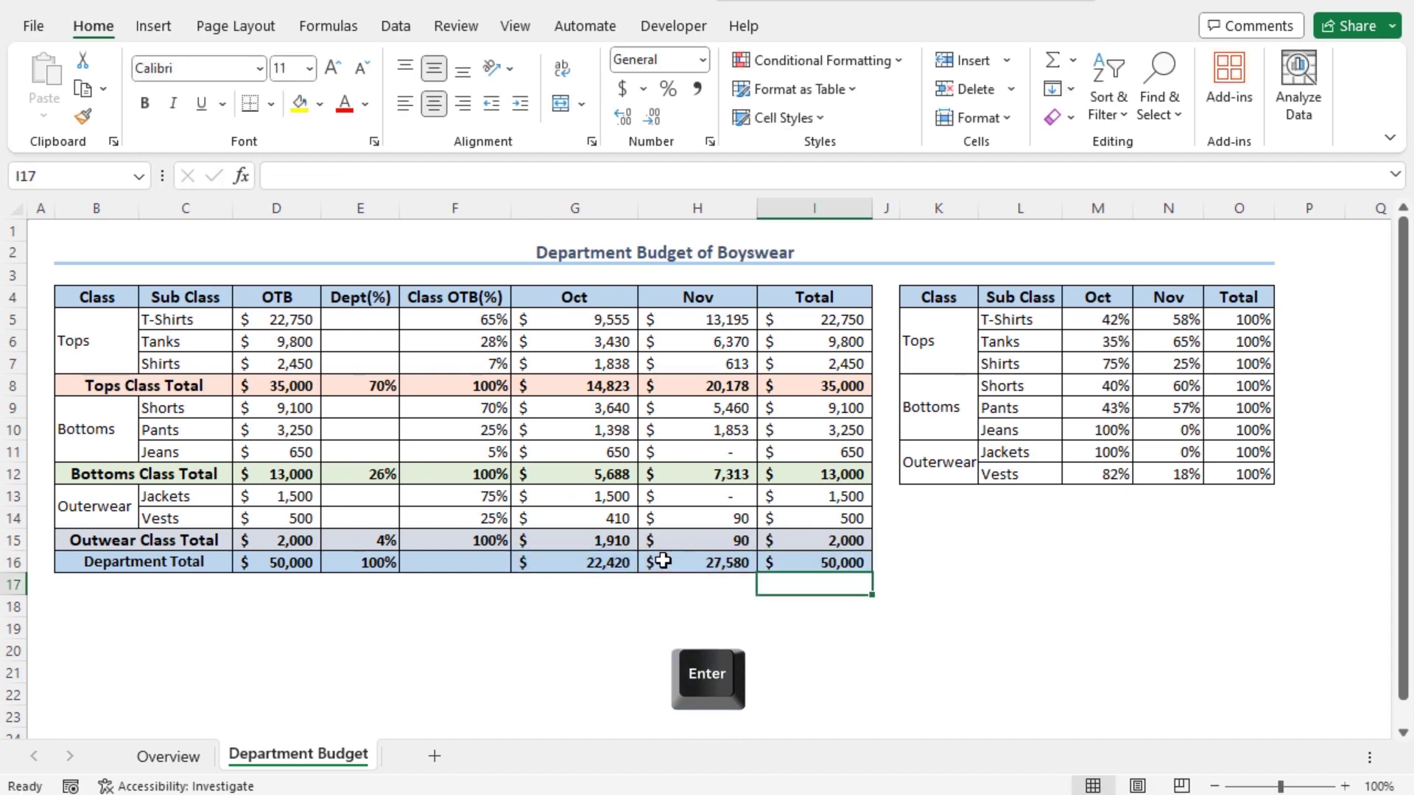